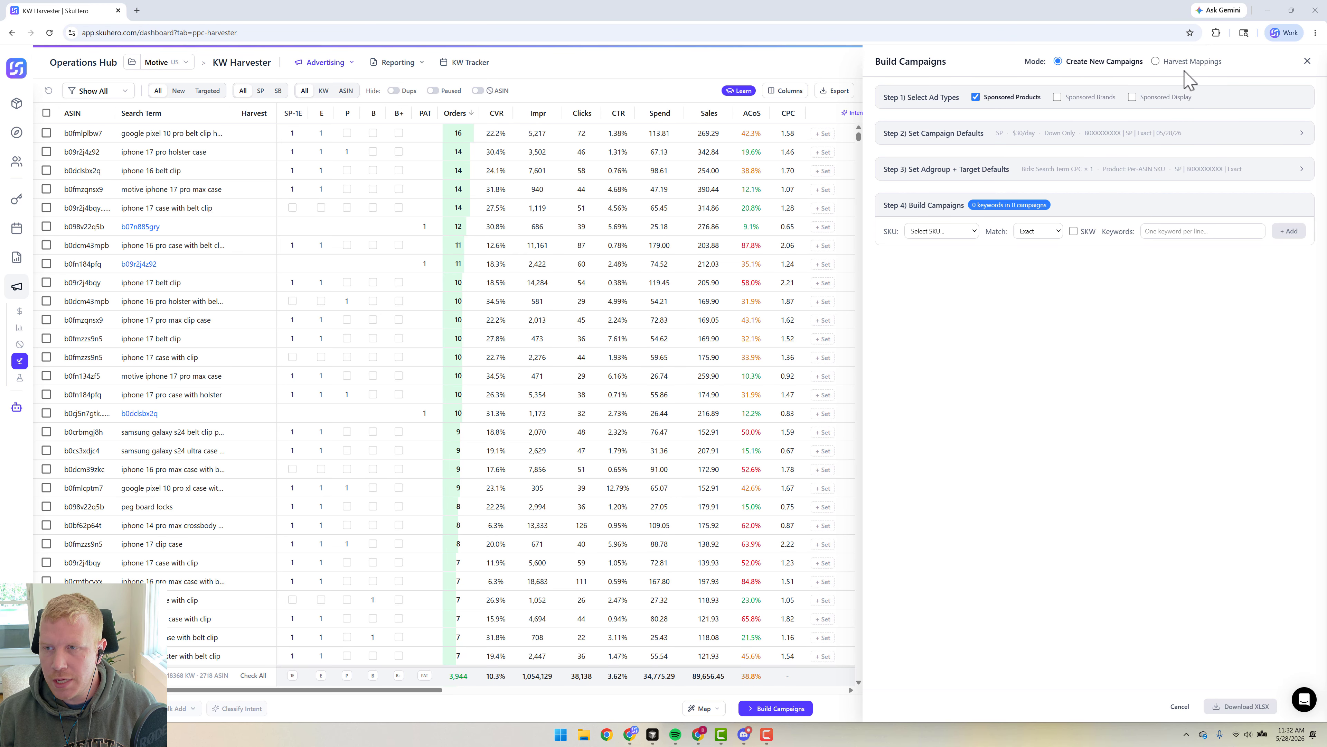
left_click(1164, 63)
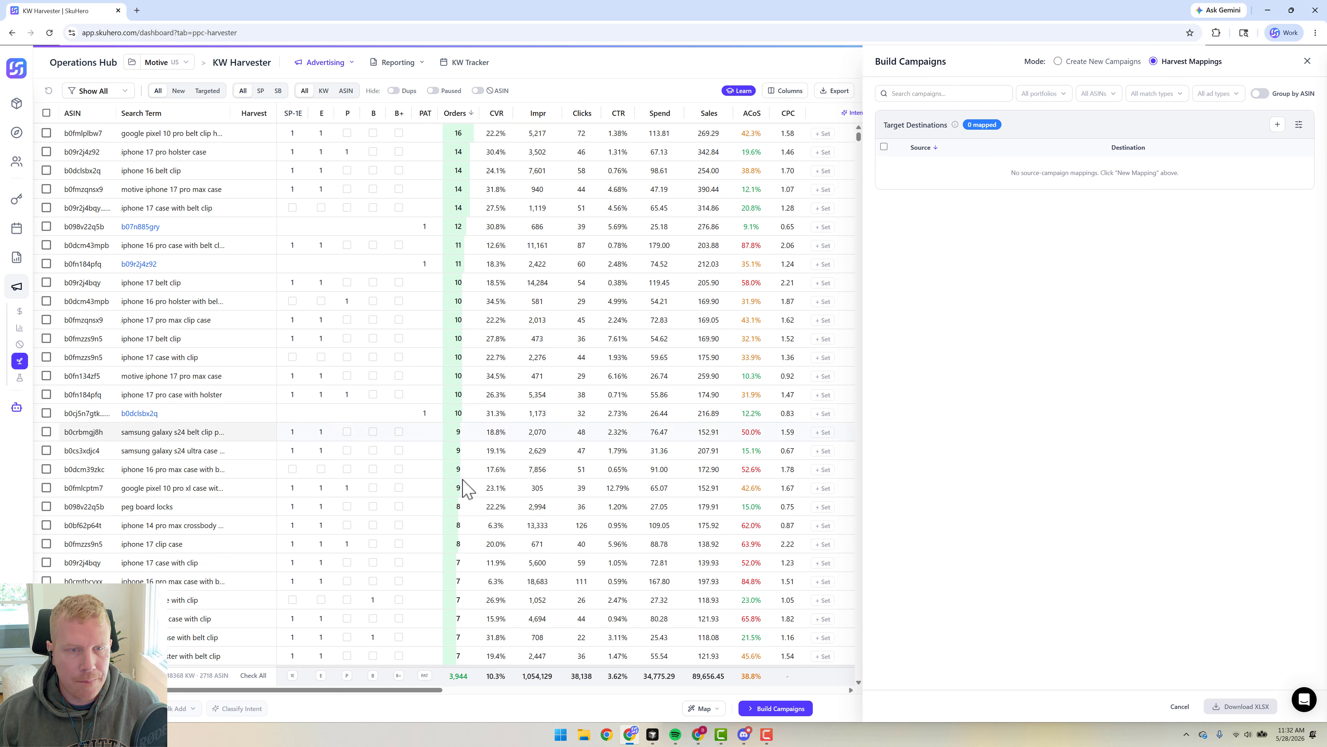
left_click_drag(385, 691, 296, 702)
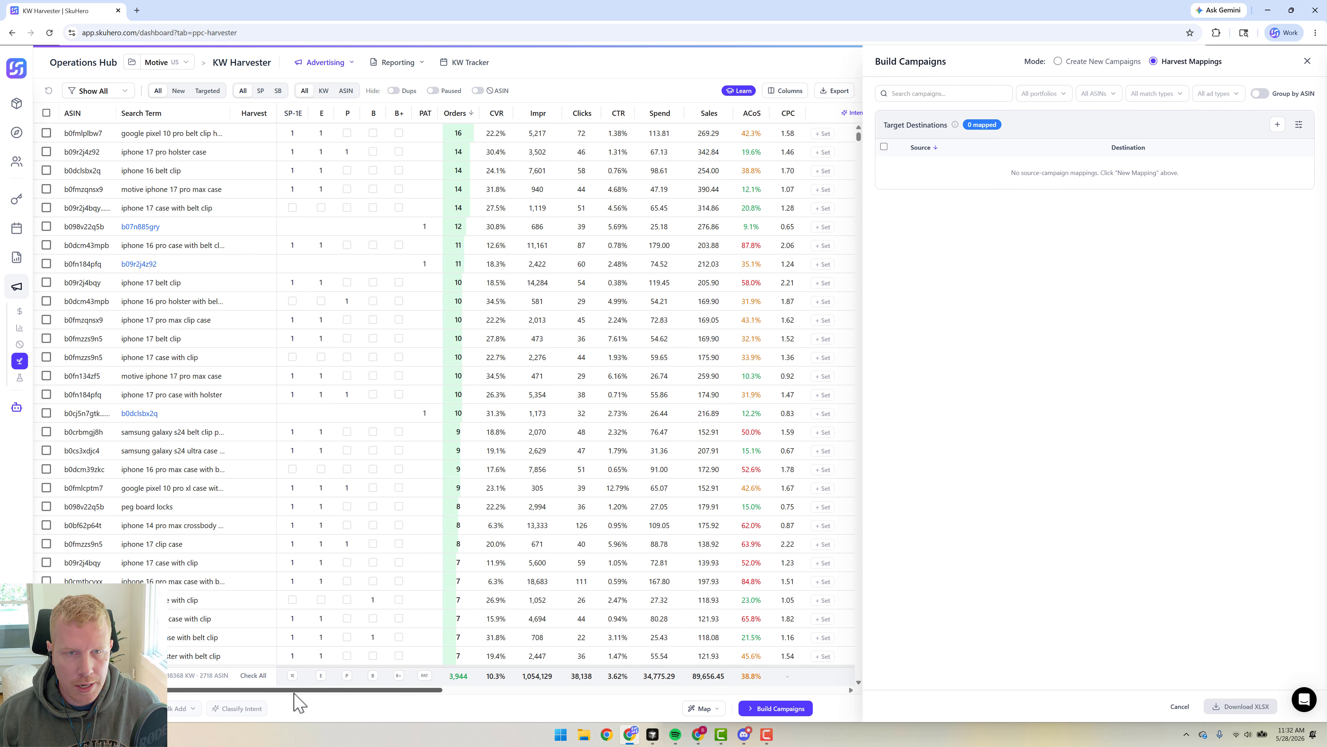
left_click(1308, 61)
- Add the SB columns to the search term table
left_click(1251, 91)
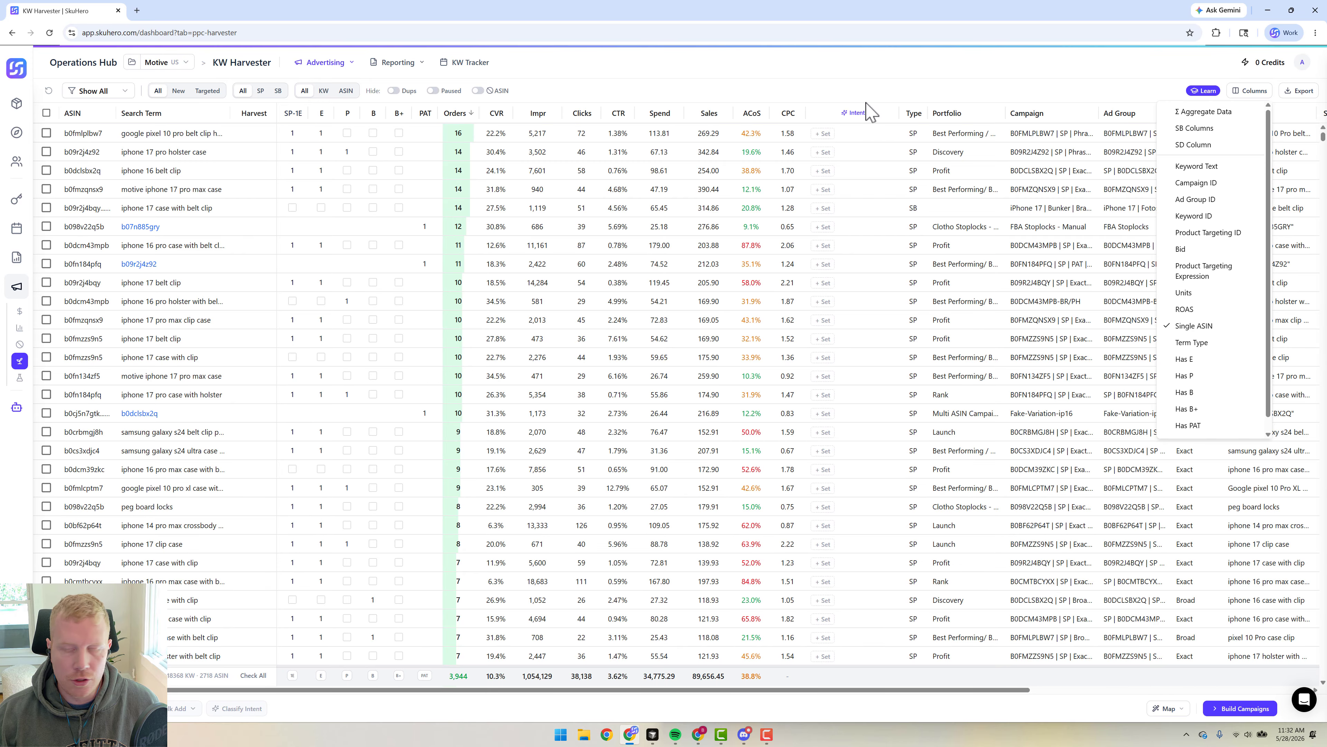
left_click(1194, 145)
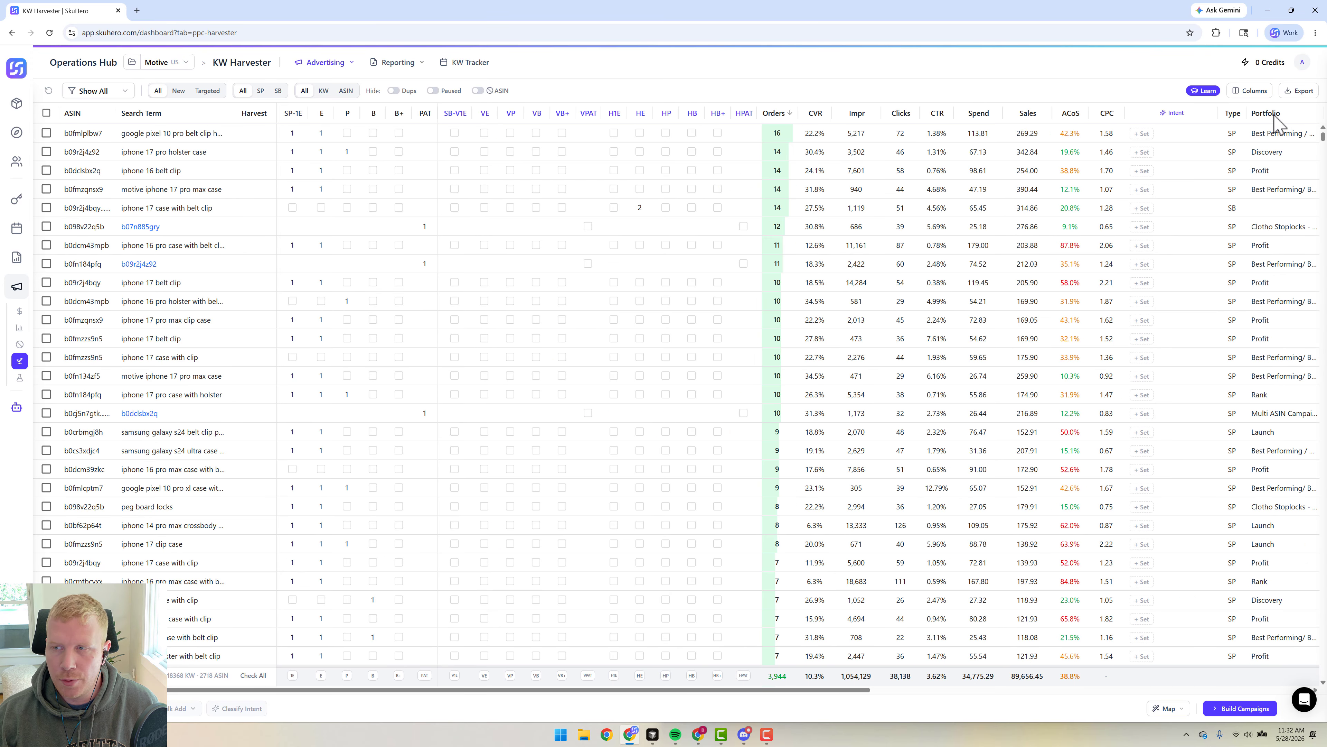
- Show the SD column in the search term table and hide it again
left_click(1259, 94)
left_click(1192, 147)
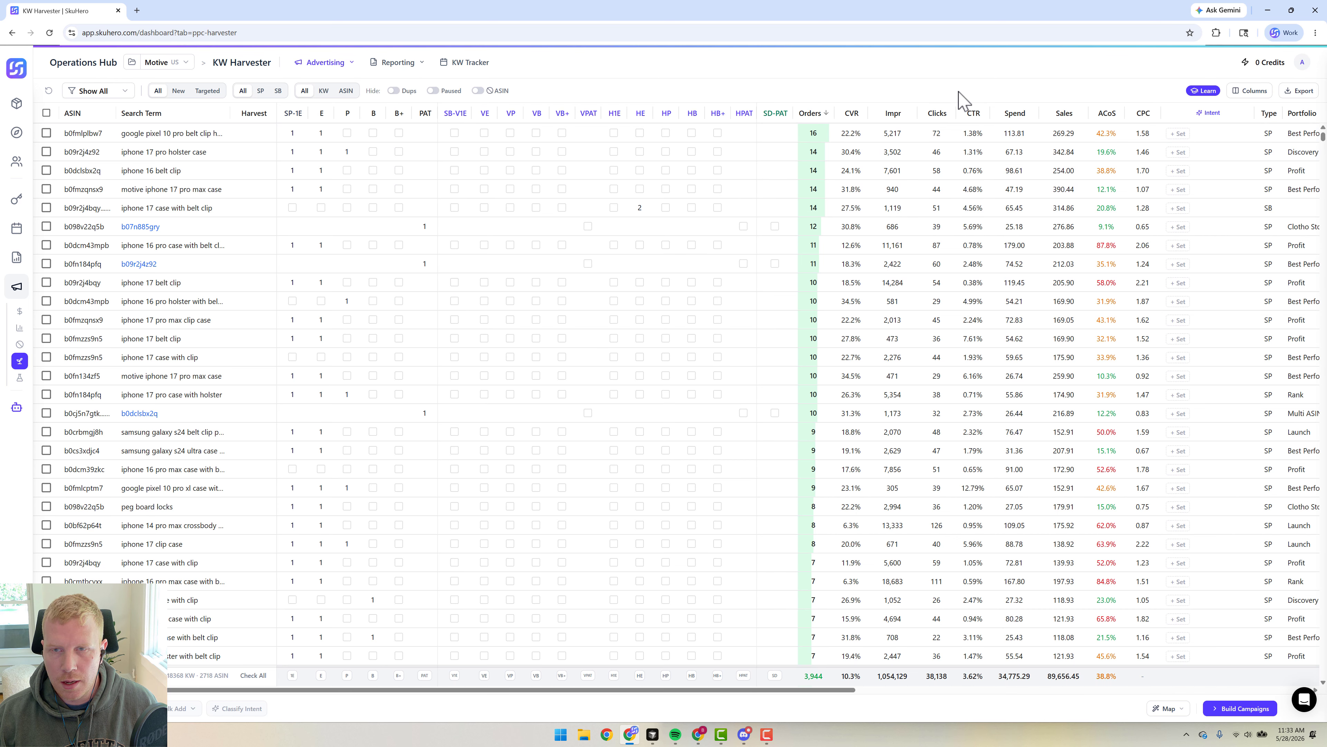
left_click(1260, 92)
left_click(1173, 148)
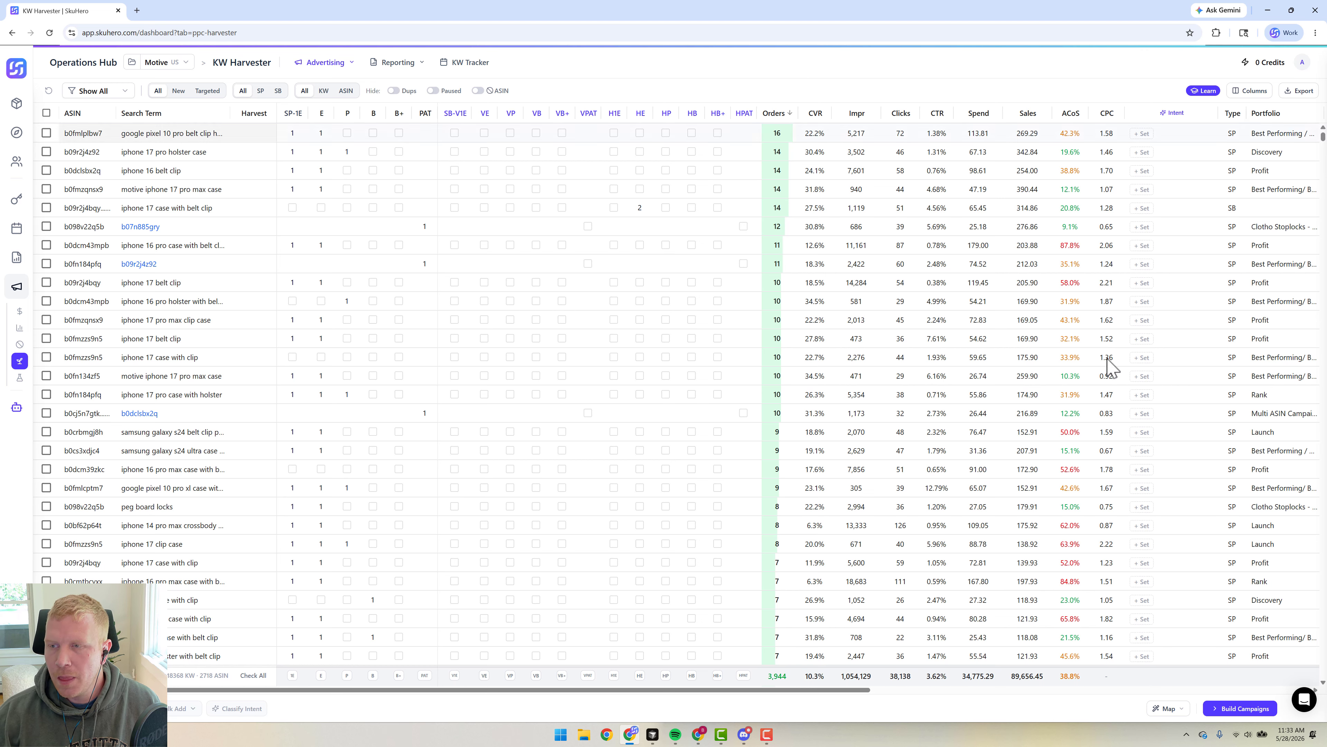
- Open the campaign builder beside the search term table and set its mode to Harvest Mappings
left_click_drag(760, 691, 1147, 690)
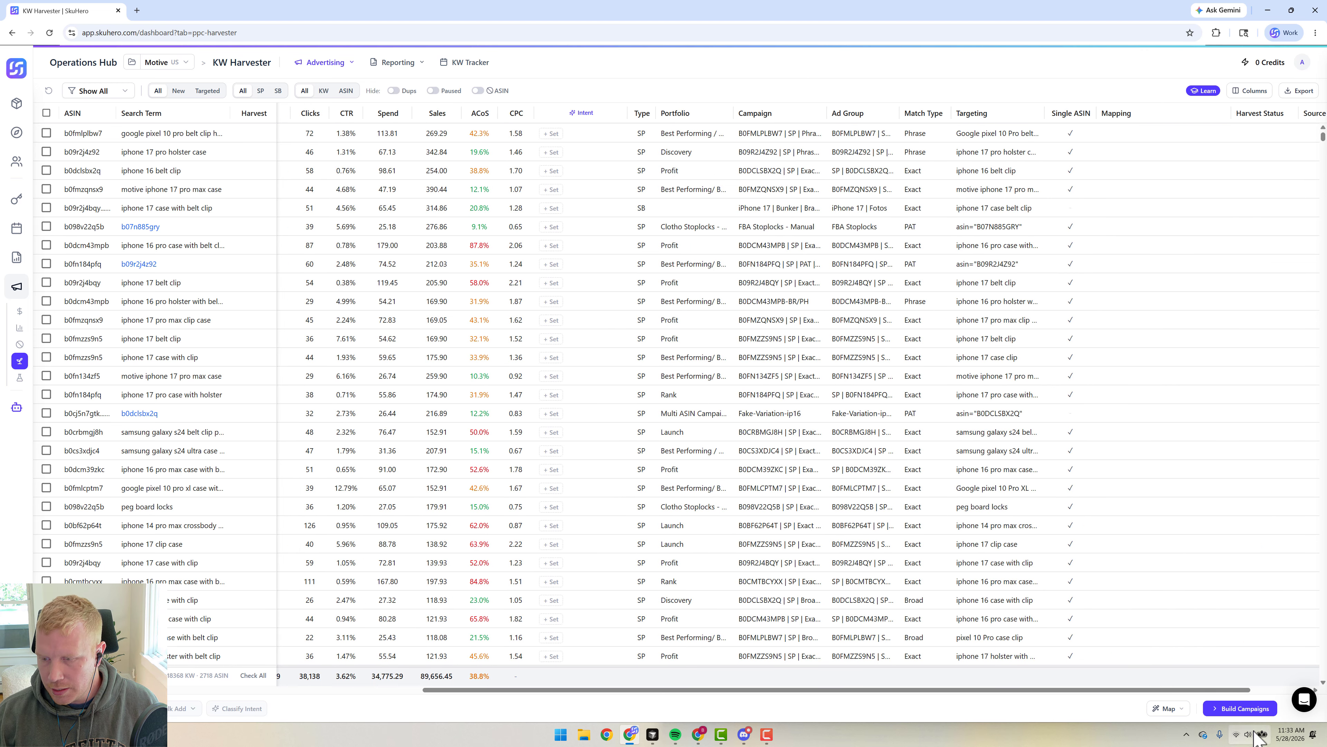
left_click(1240, 708)
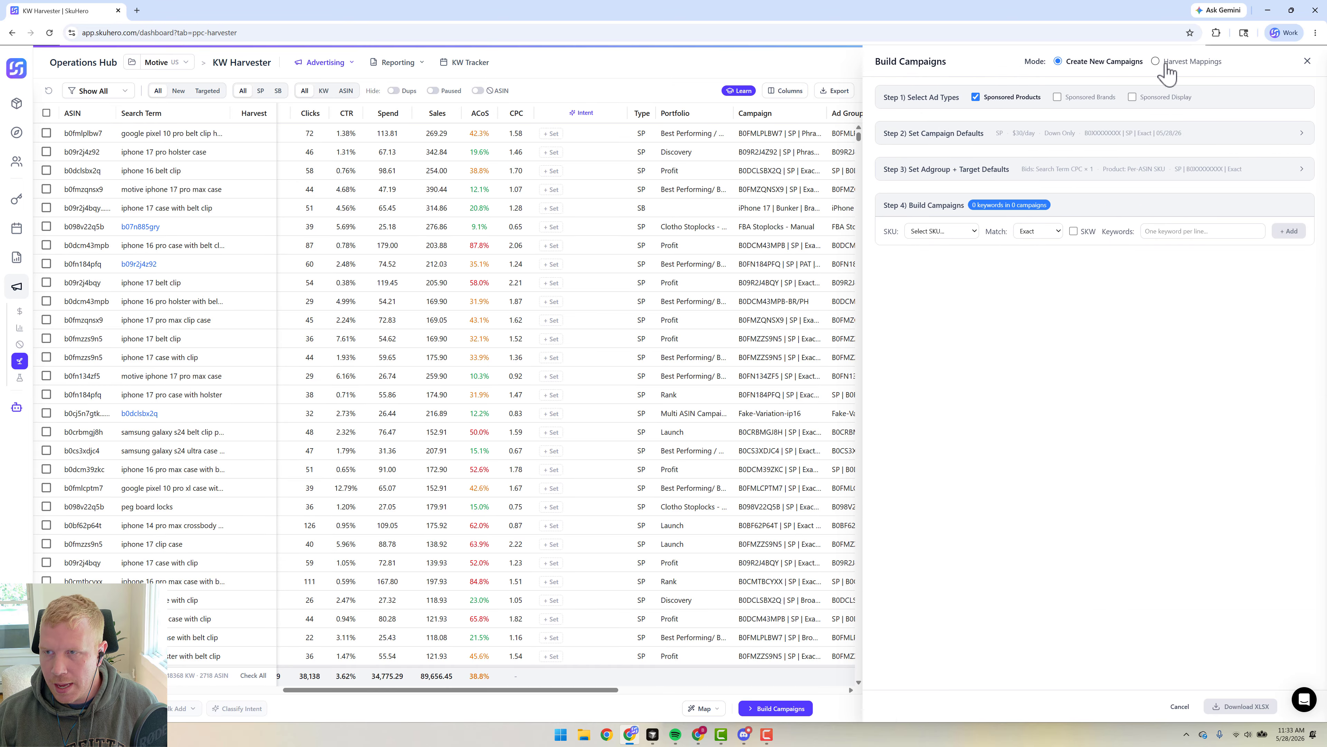
left_click(1156, 62)
left_click_drag(613, 699, 281, 707)
left_click(1277, 126)
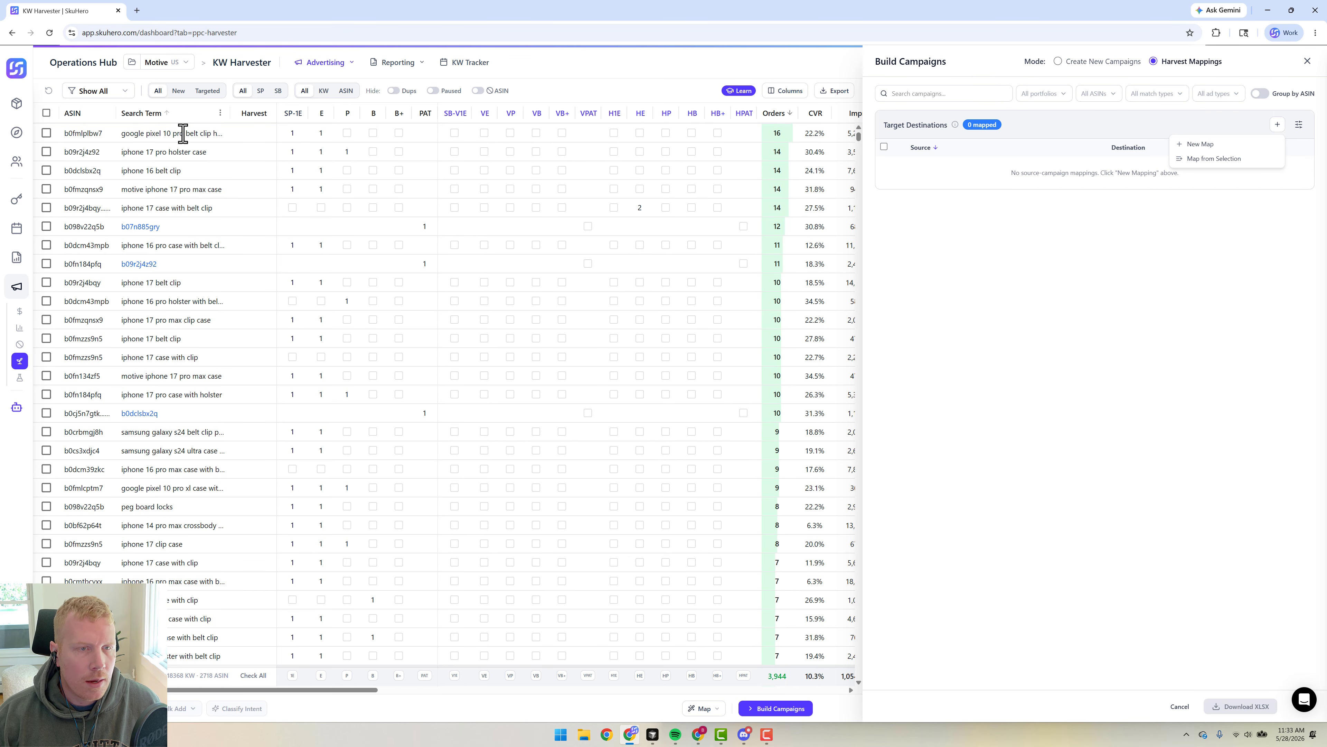
left_click(594, 71)
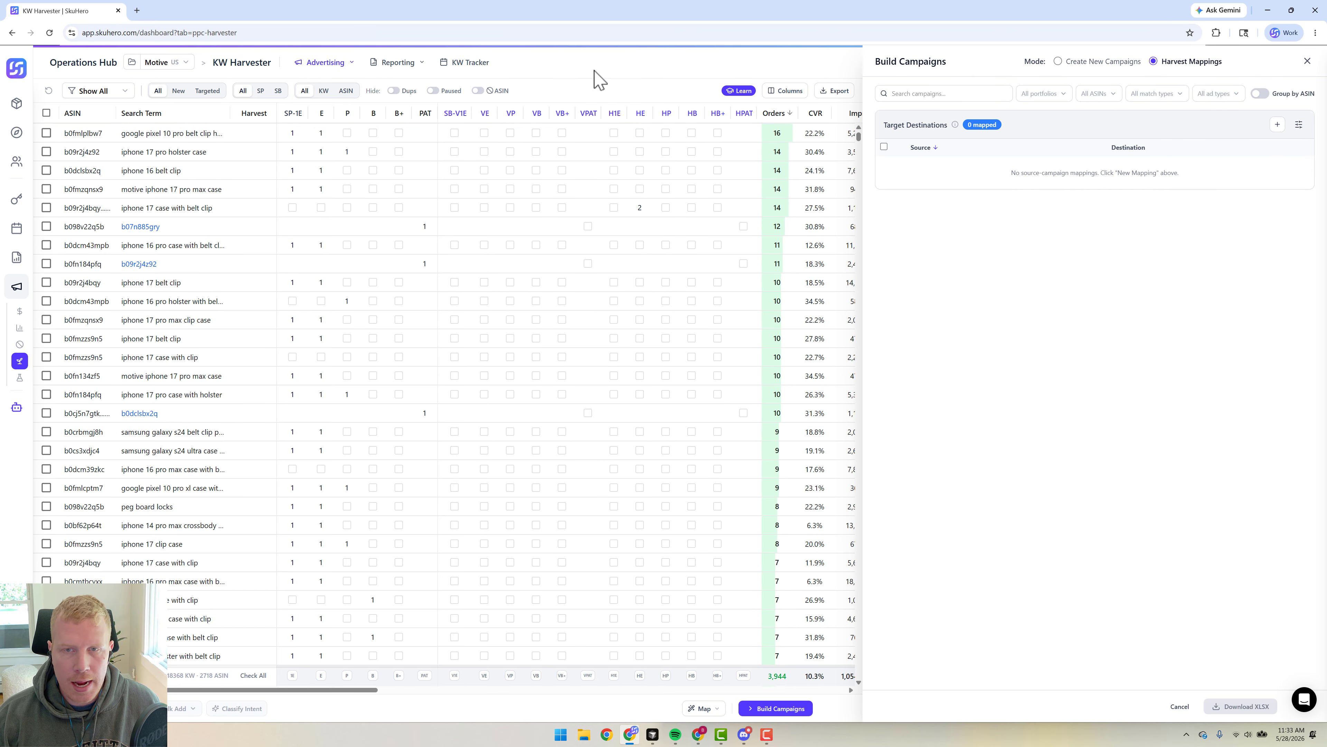
- Filter the search terms by match type to Auto, Broad, Broad + and Phrase, excluding Category, Exact and PAT
left_click_drag(354, 697, 741, 703)
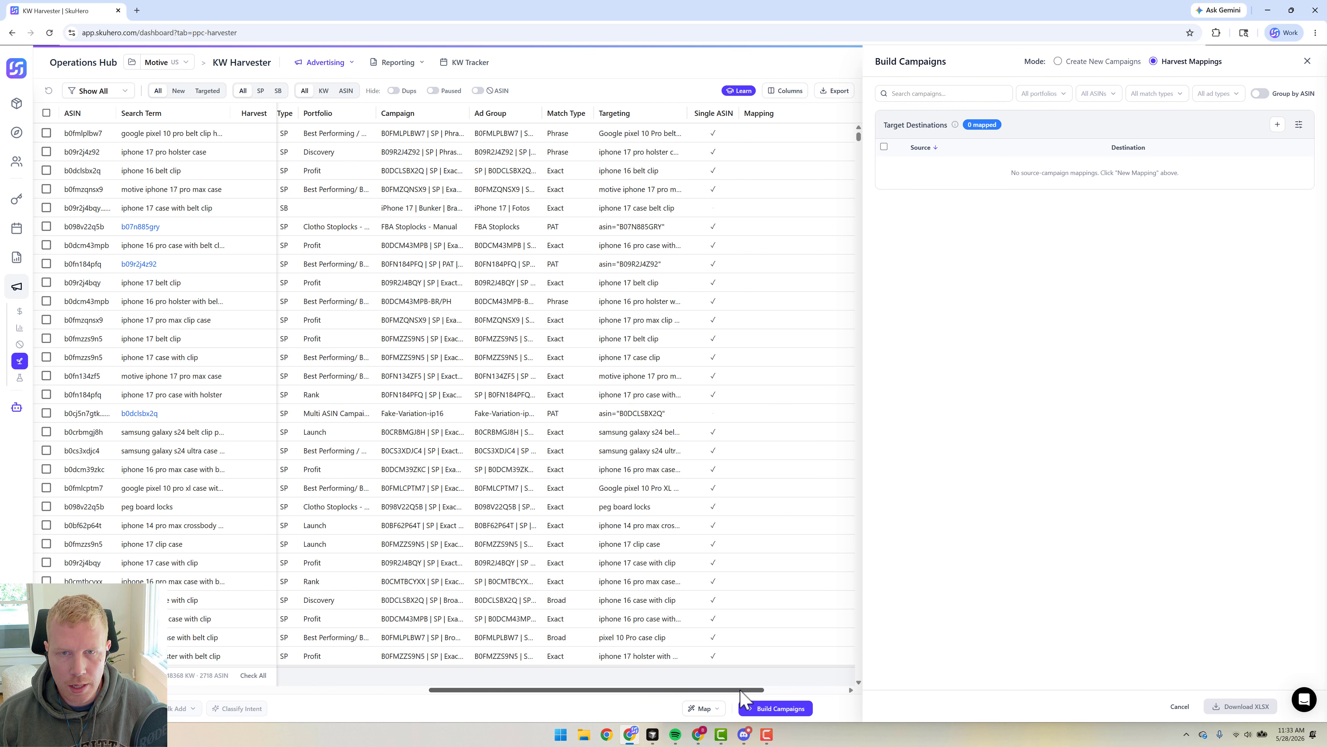
left_click(584, 113)
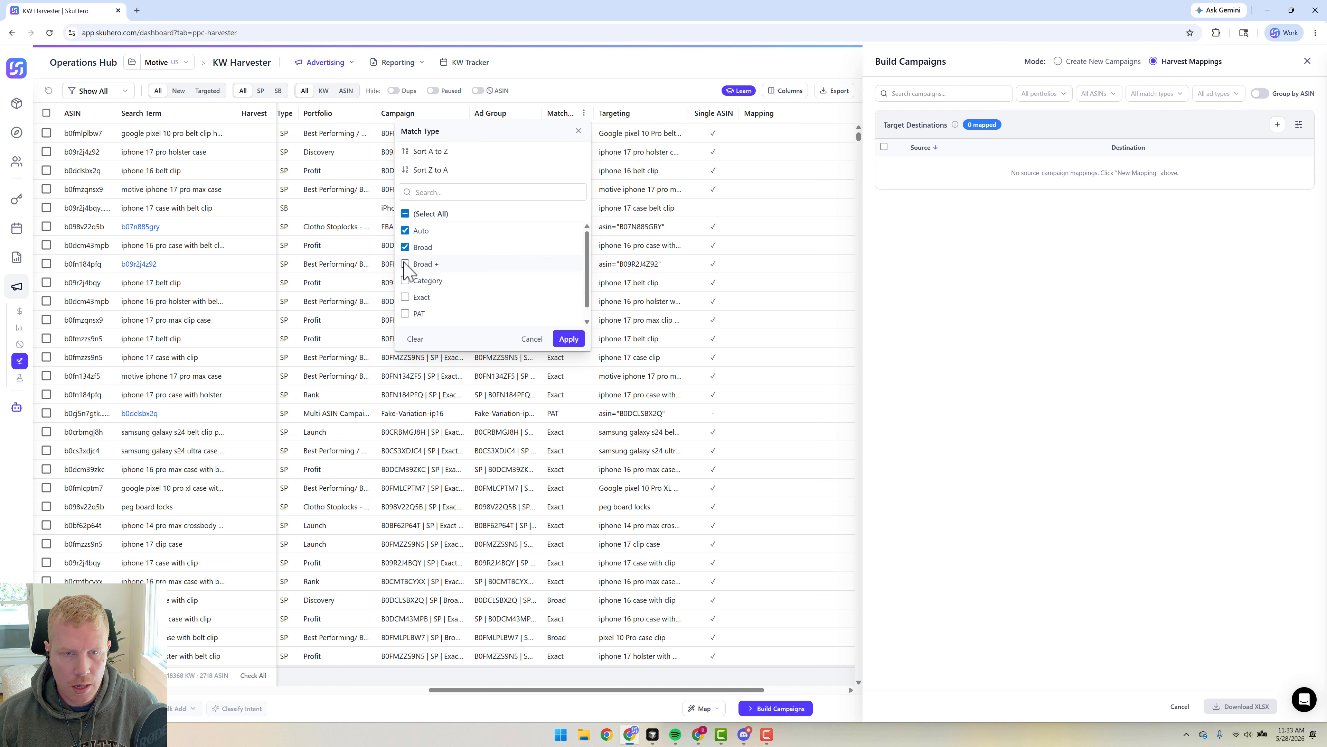
left_click(405, 281)
left_click(405, 297)
left_click(405, 313)
scroll(406, 313, "down", 1)
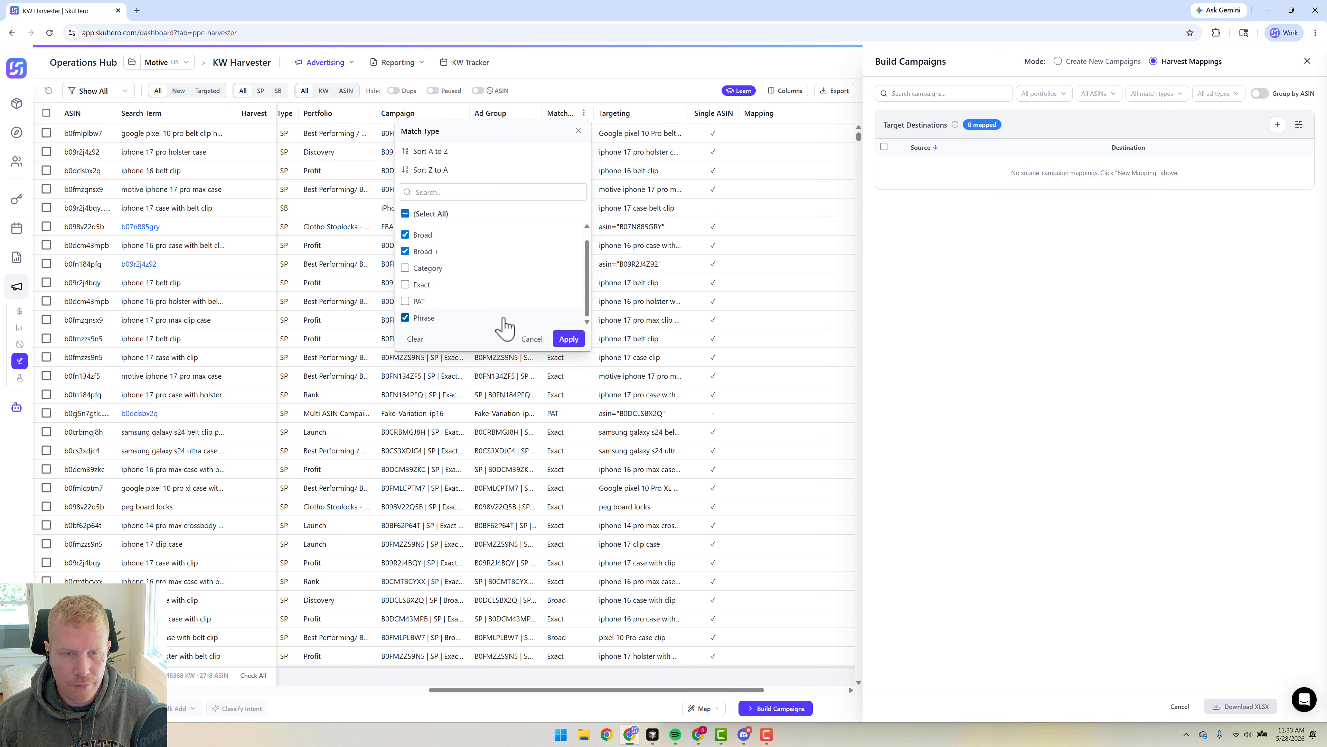
left_click(568, 338)
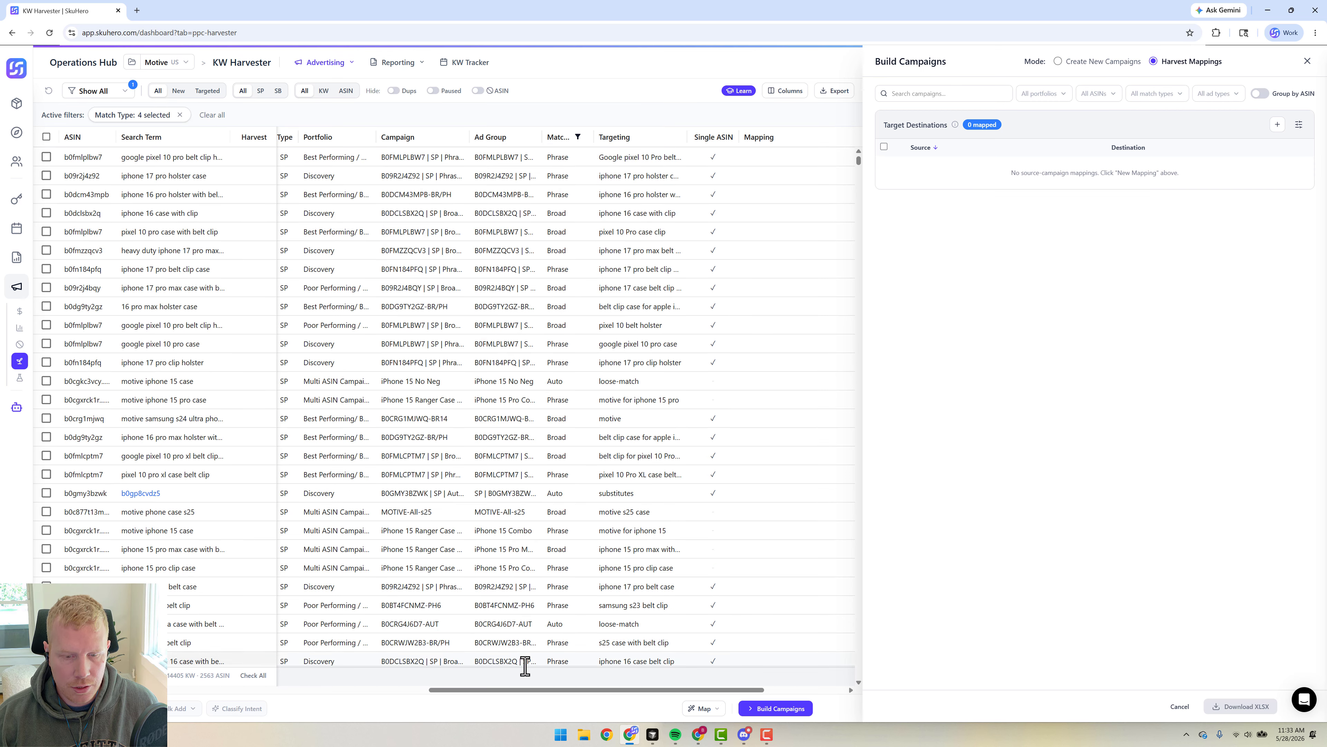
- Filter the Type column to SP only, excluding SB search terms
left_click_drag(510, 690, 432, 690)
left_click(482, 138)
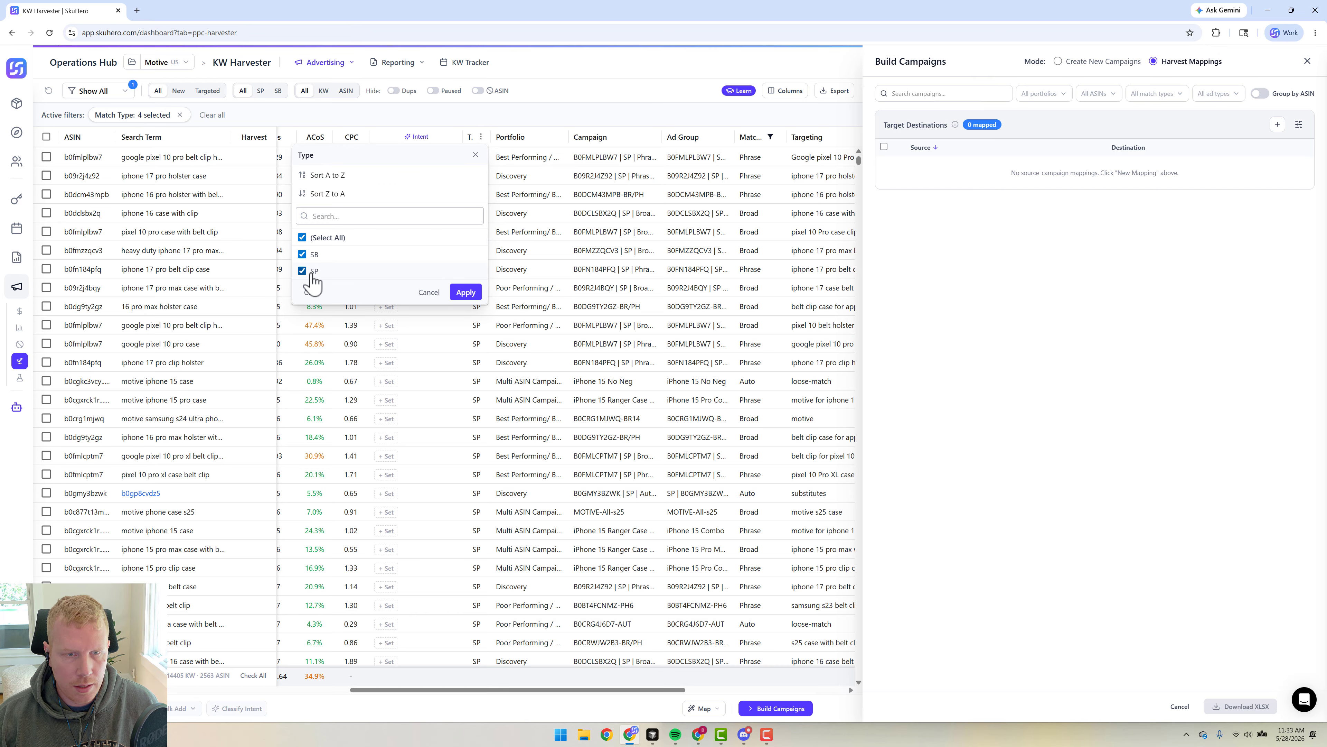
left_click(302, 255)
left_click(465, 291)
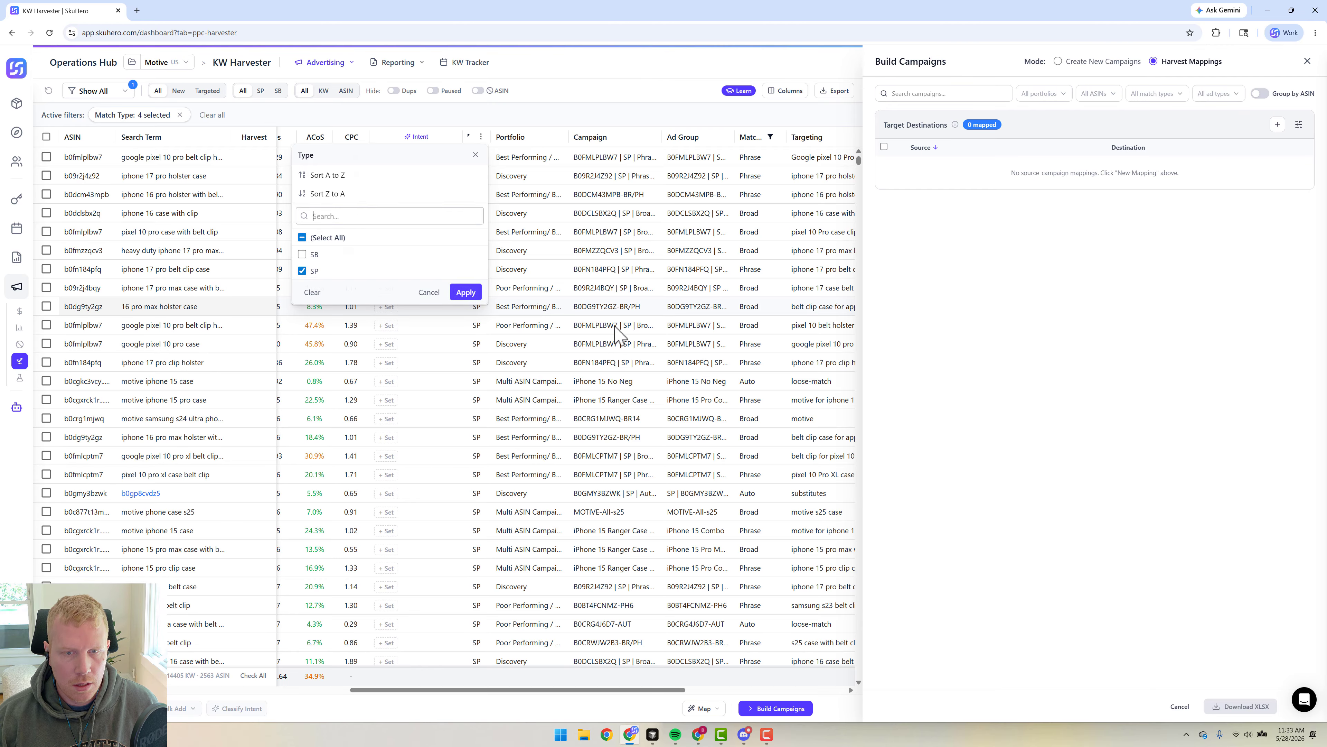
- Select the first search term row, widen the Search Term column, and create a draft mapping from that selection
left_click_drag(484, 691, 311, 690)
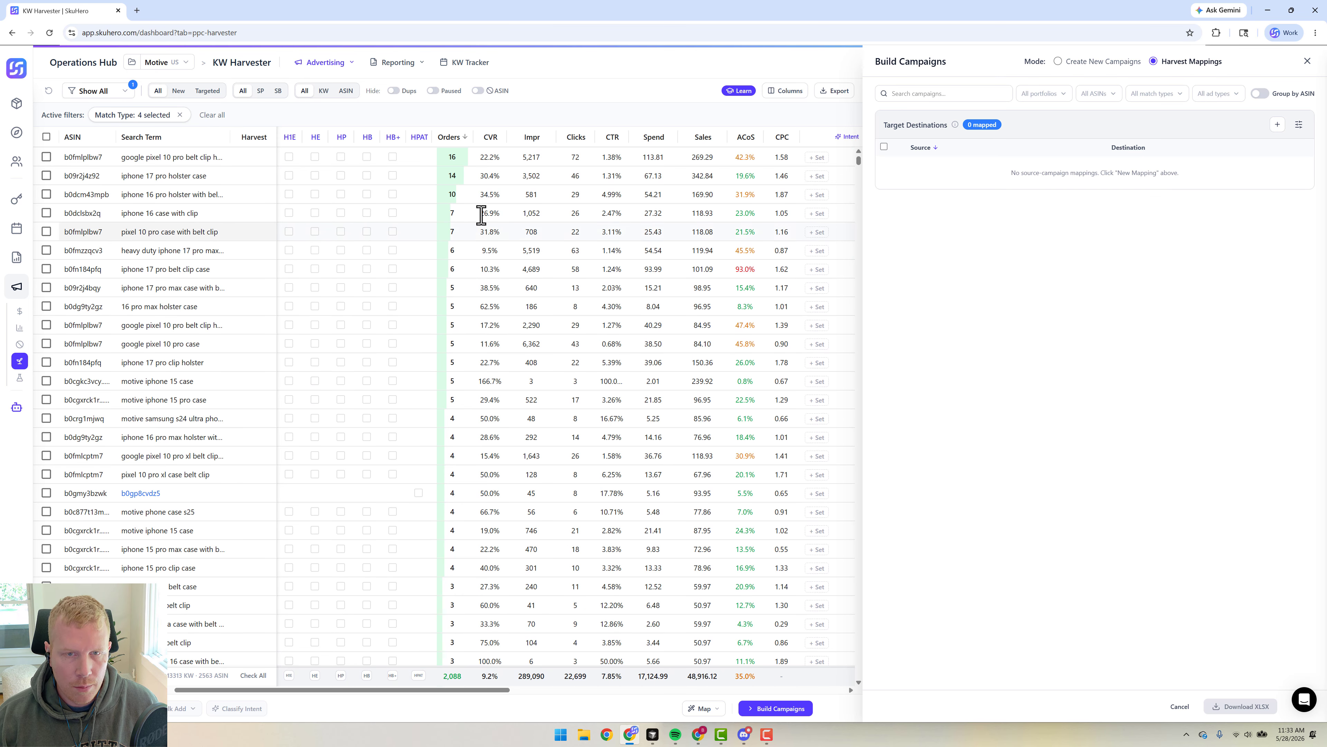
left_click_drag(453, 689, 637, 690)
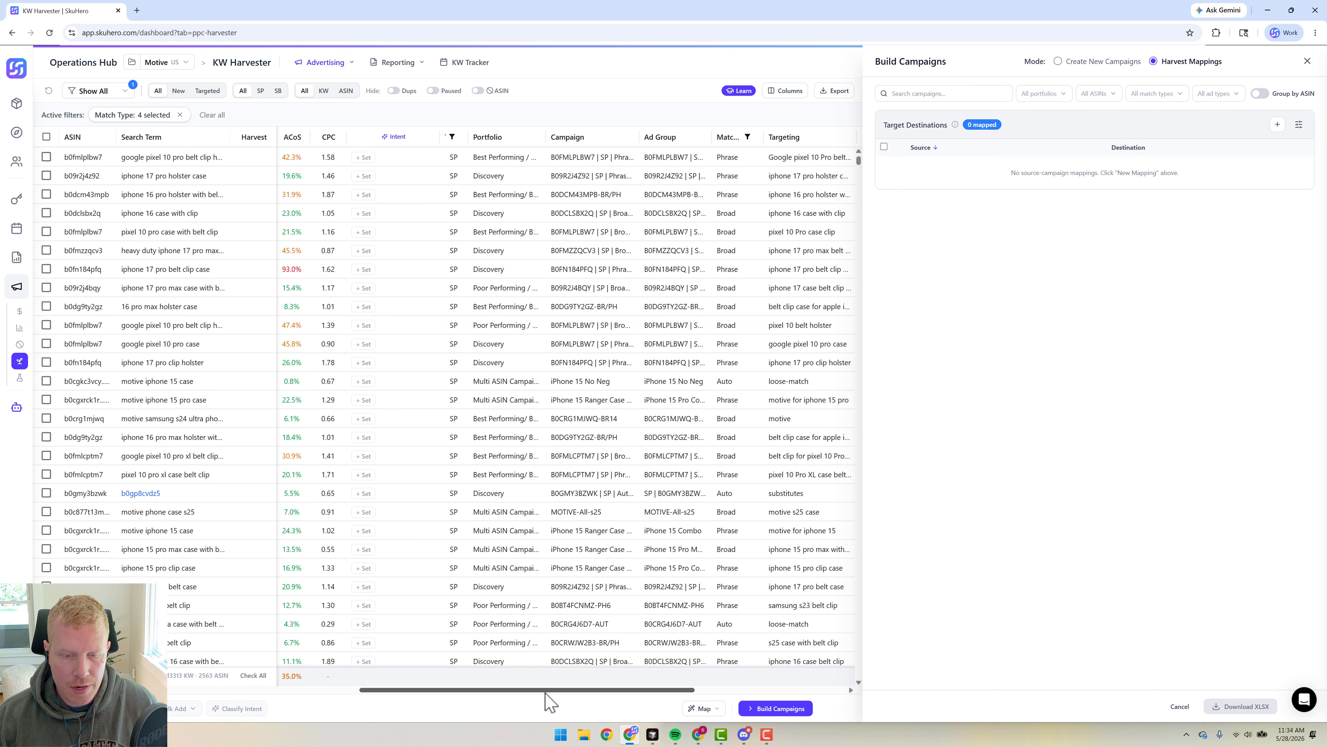
left_click_drag(549, 690, 388, 690)
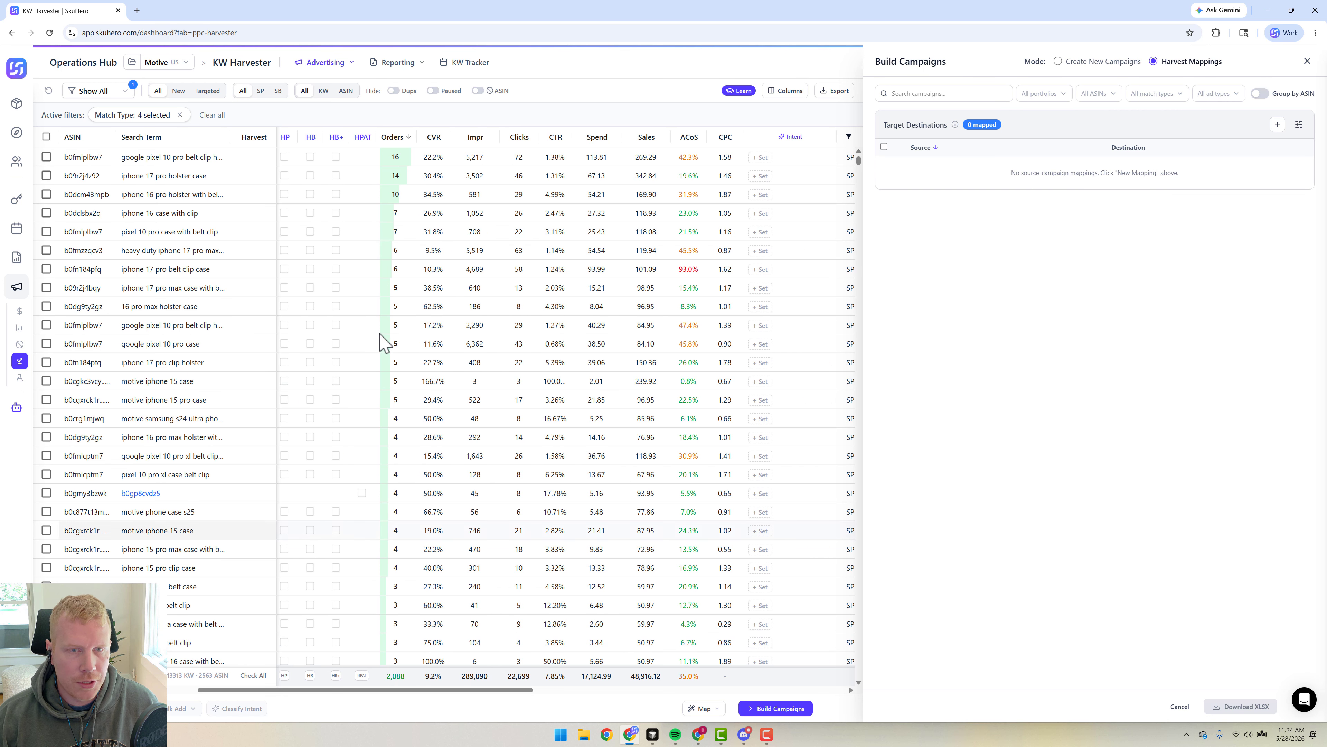
left_click(46, 157)
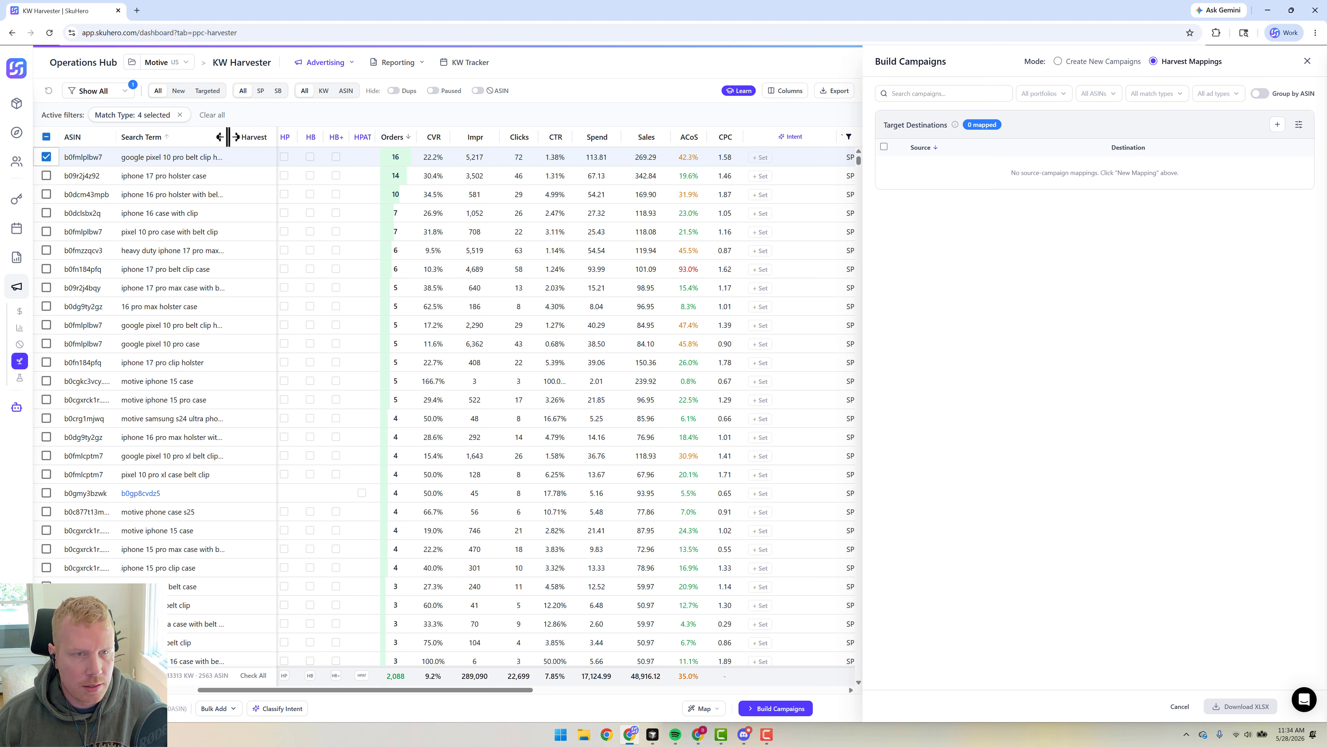
left_click_drag(229, 137, 276, 143)
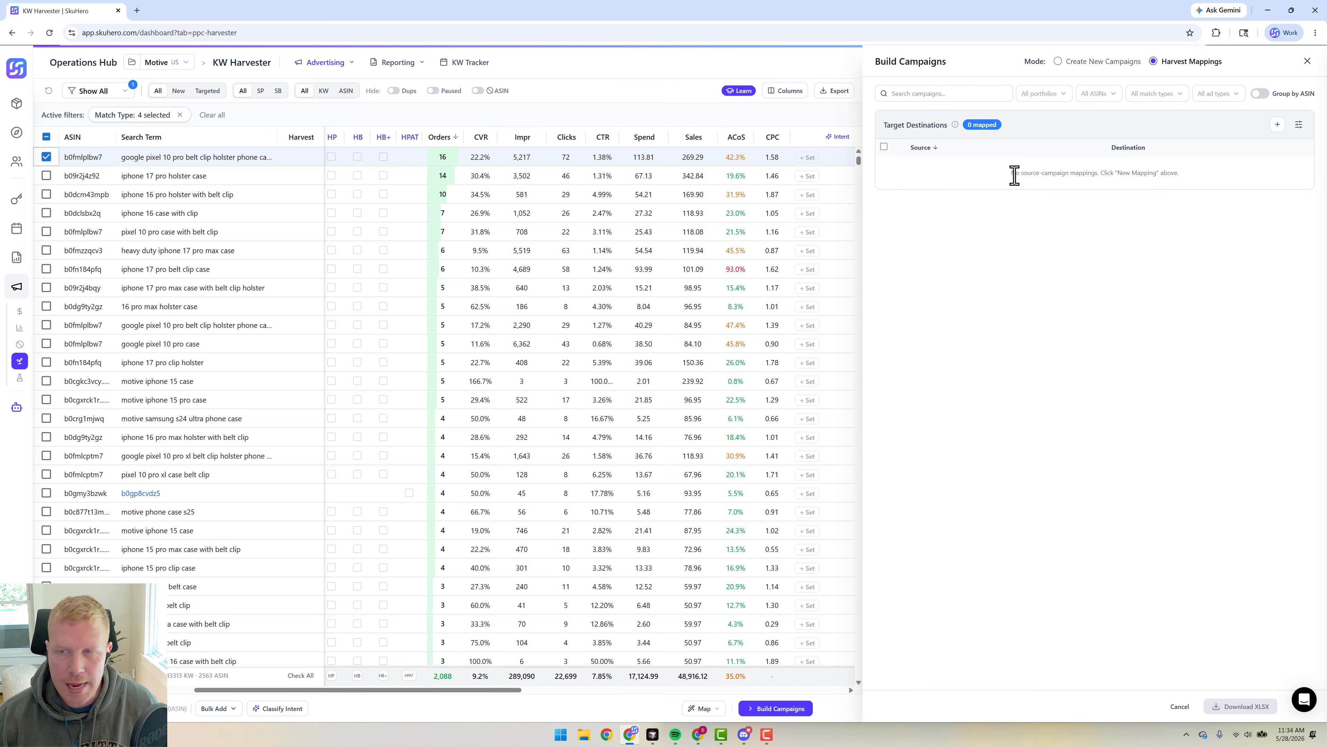
left_click(1278, 124)
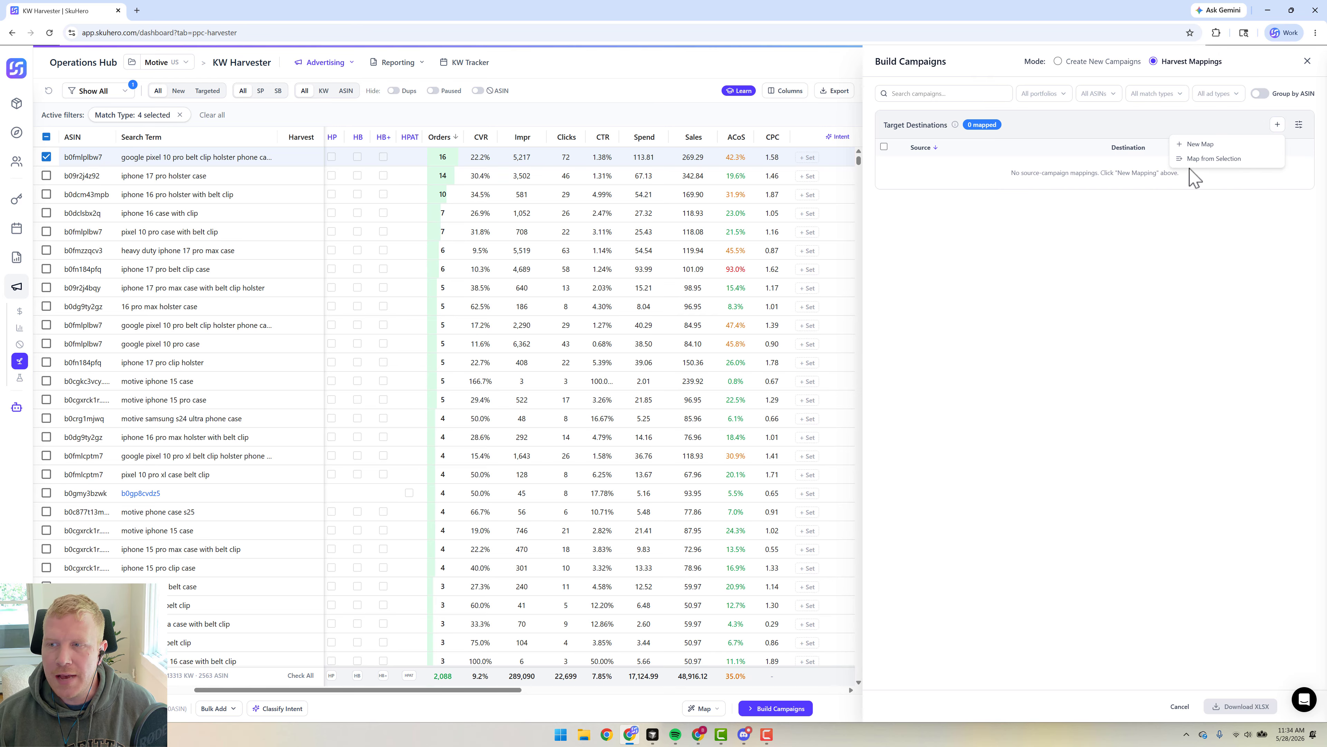
left_click(1213, 158)
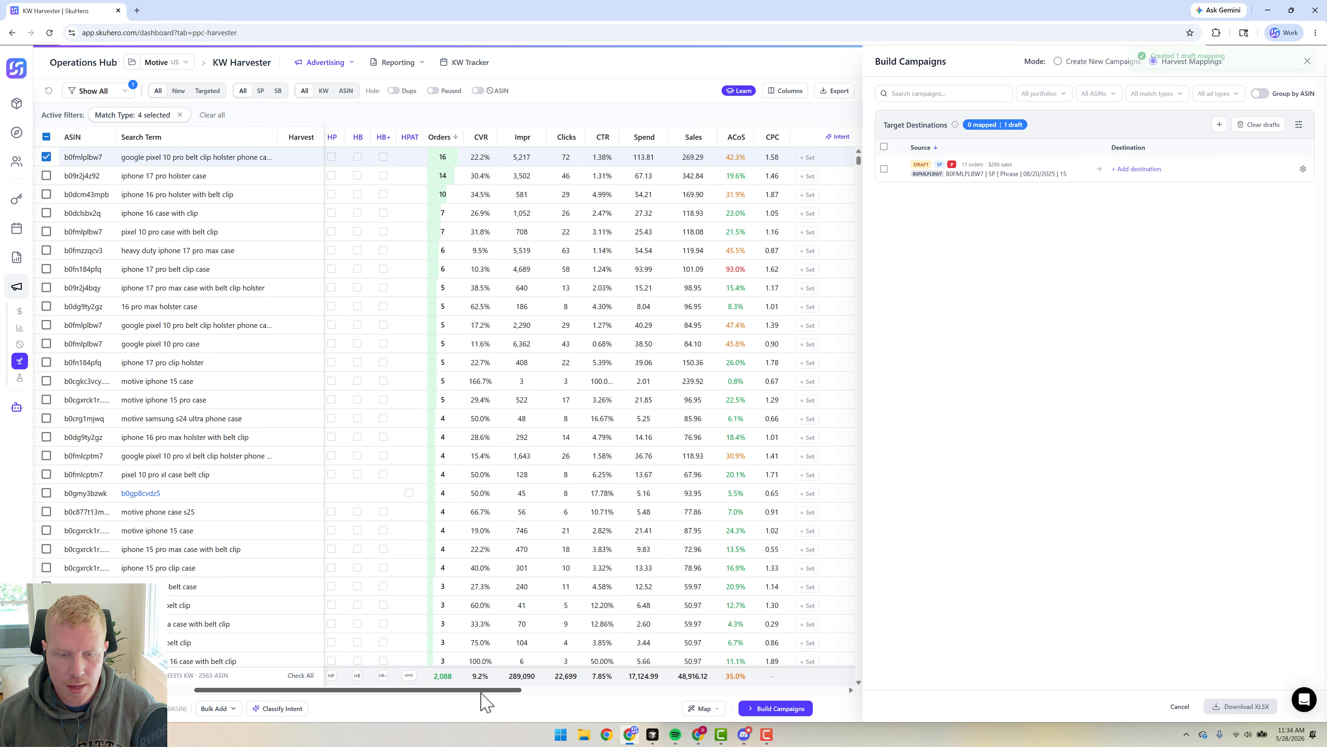
- Open the mapping settings for the draft from B0FMLPLBW7 | SP | Phrase | 08/20/2025 | 15 to add its destination
left_click_drag(481, 690, 671, 690)
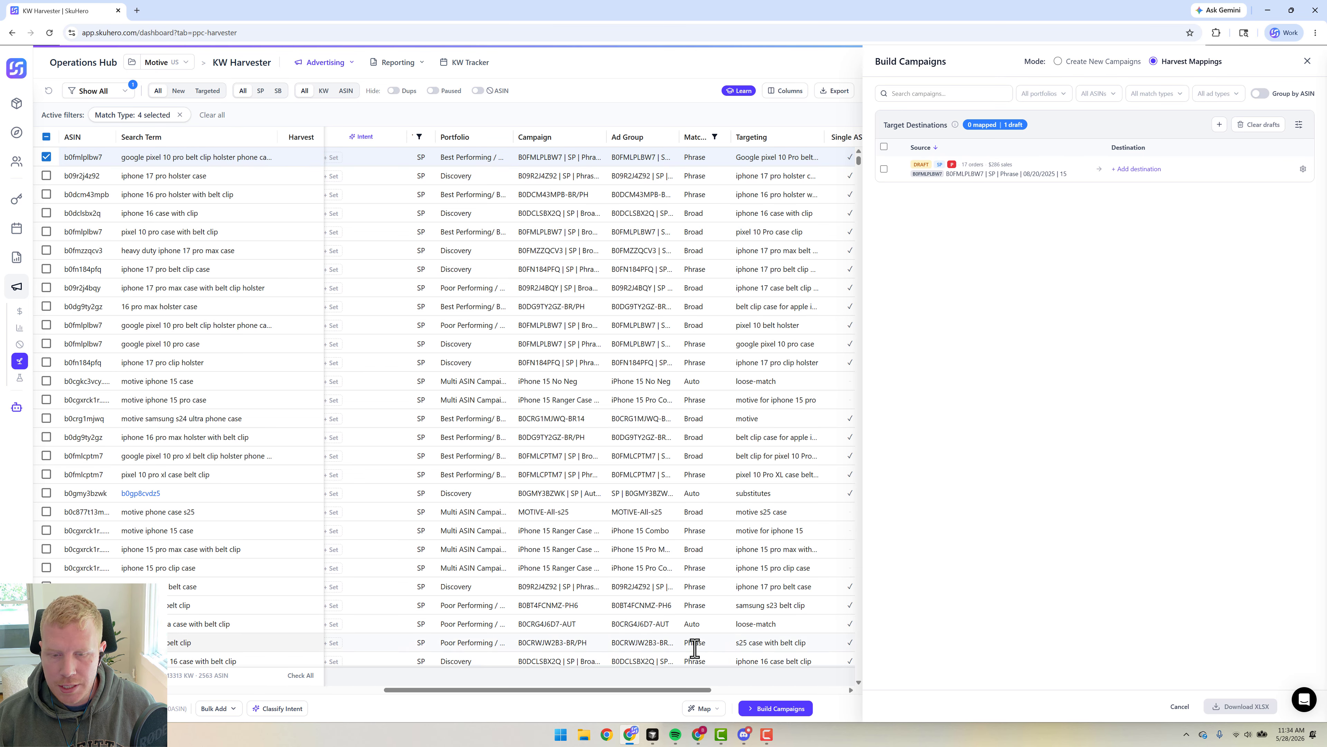
left_click_drag(659, 692, 467, 691)
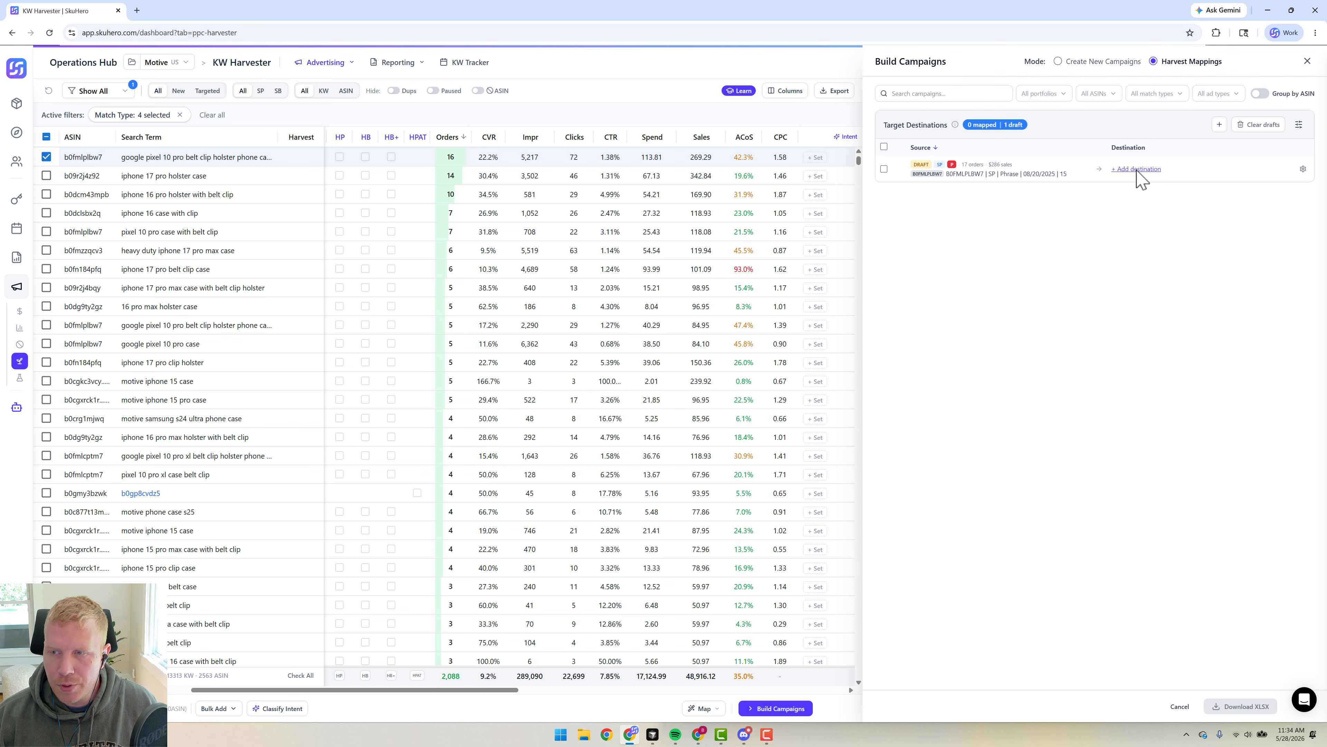
left_click(1186, 172)
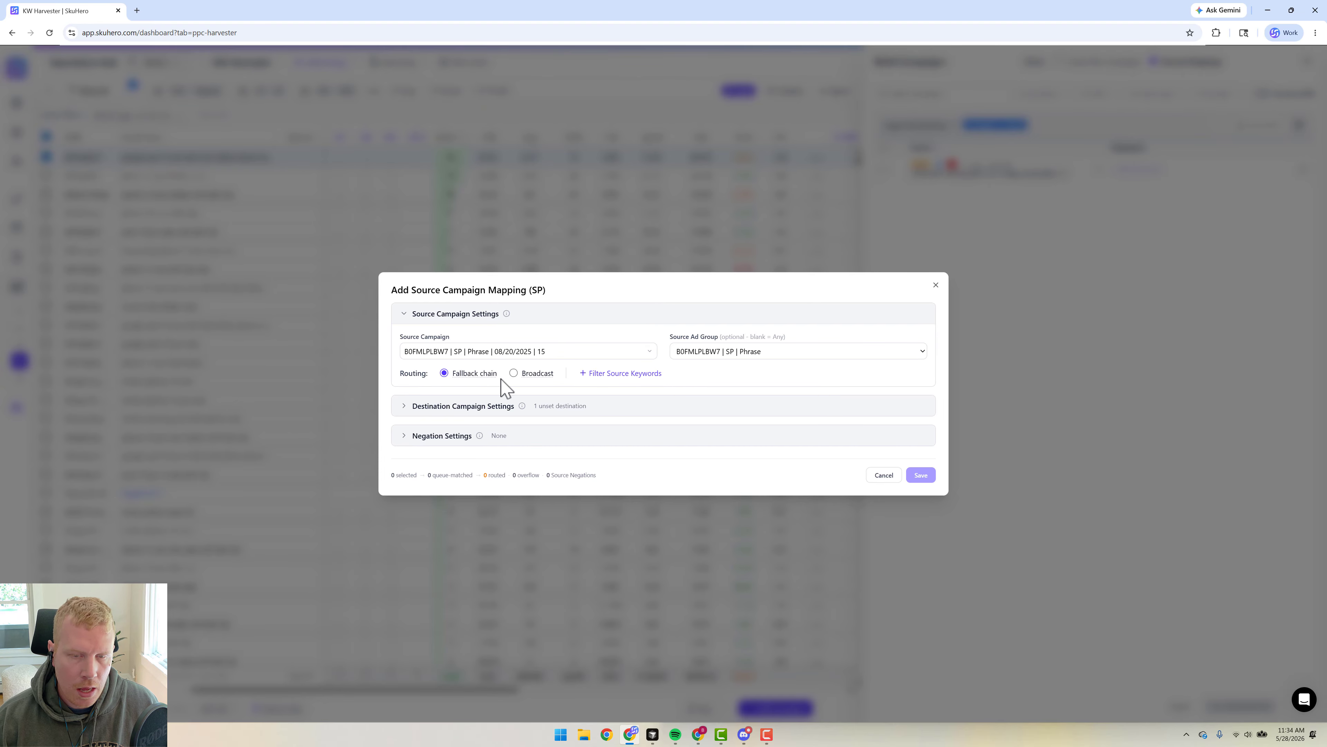
mouse_move(465, 382)
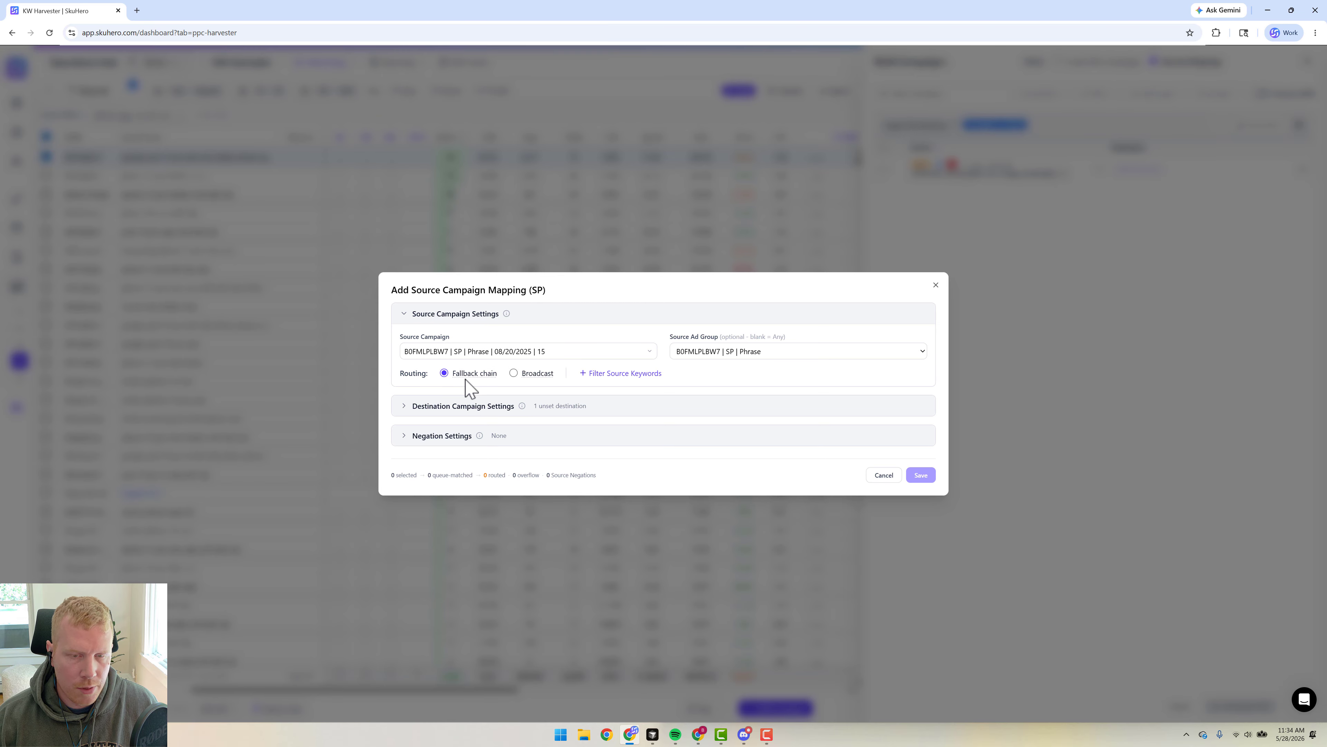
mouse_move(527, 377)
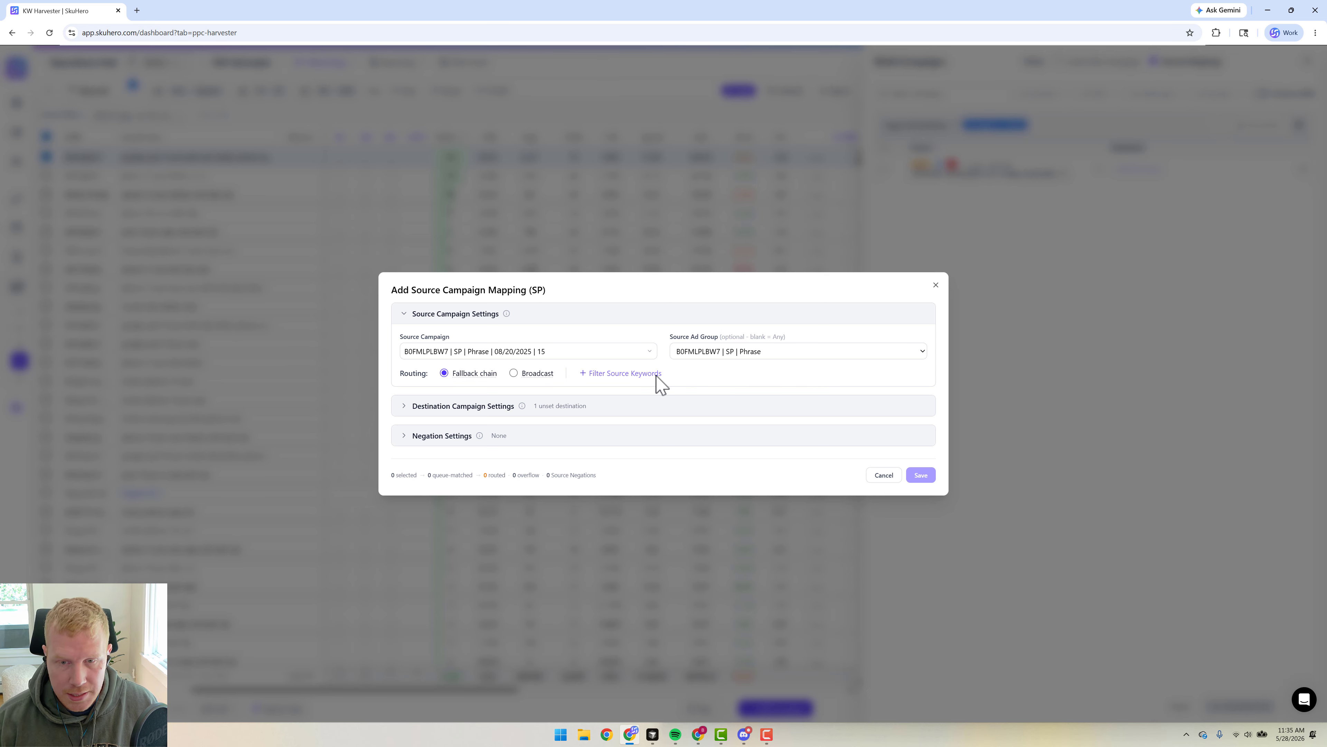
- Add a source keyword filter rule requiring Orders ≥ 1 and apply it to the mapping
left_click(625, 384)
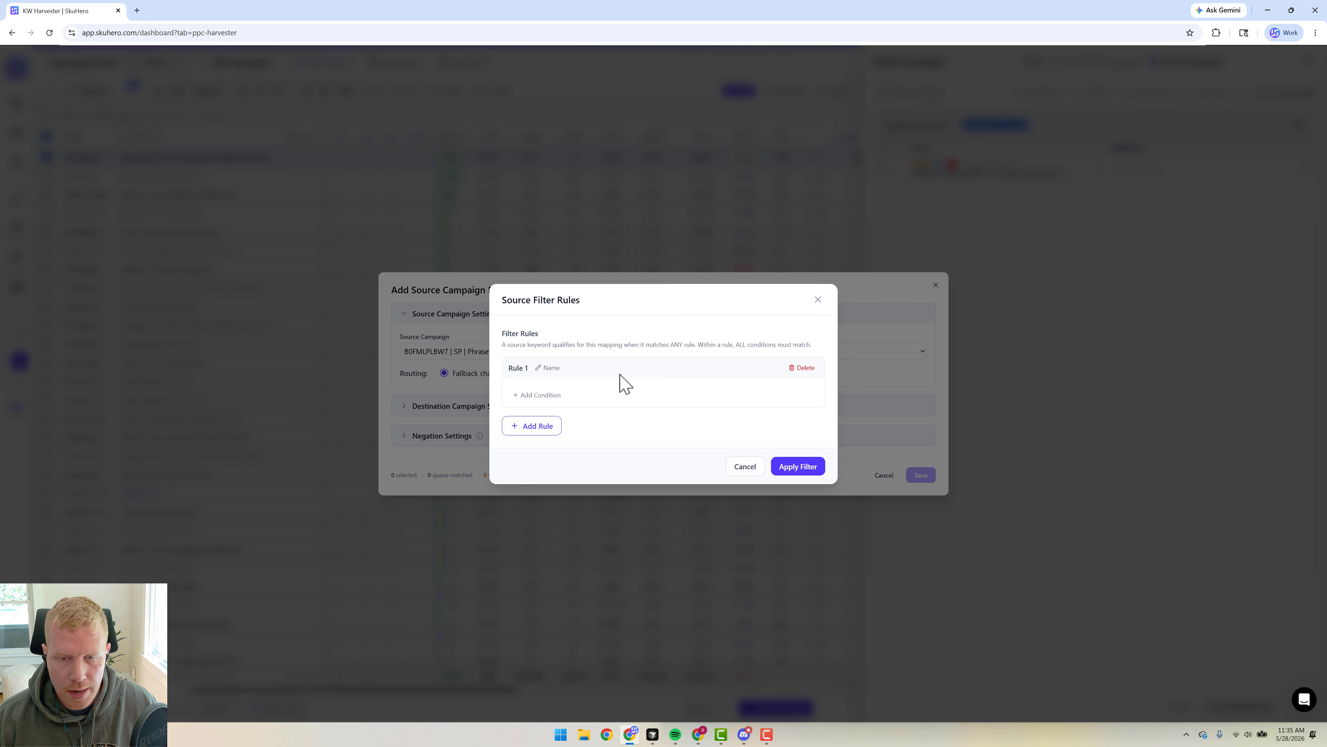
left_click(538, 395)
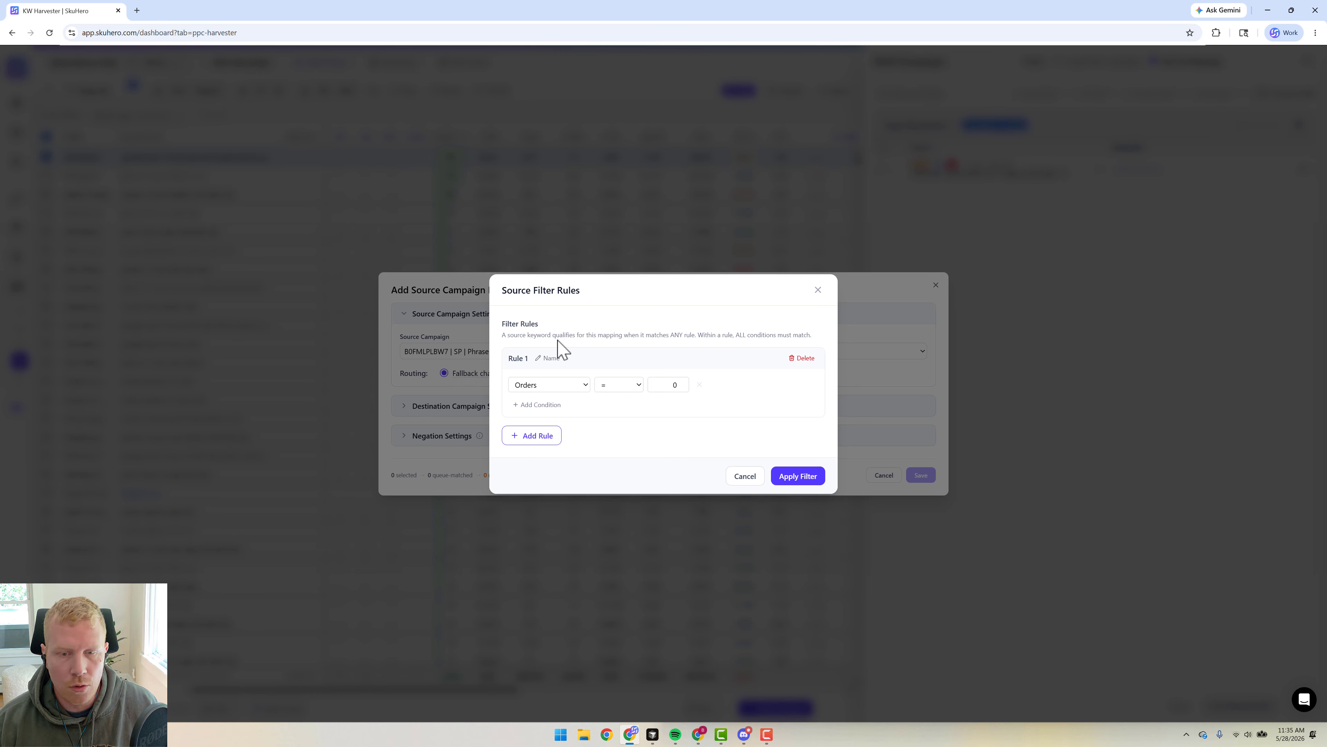
left_click(617, 387)
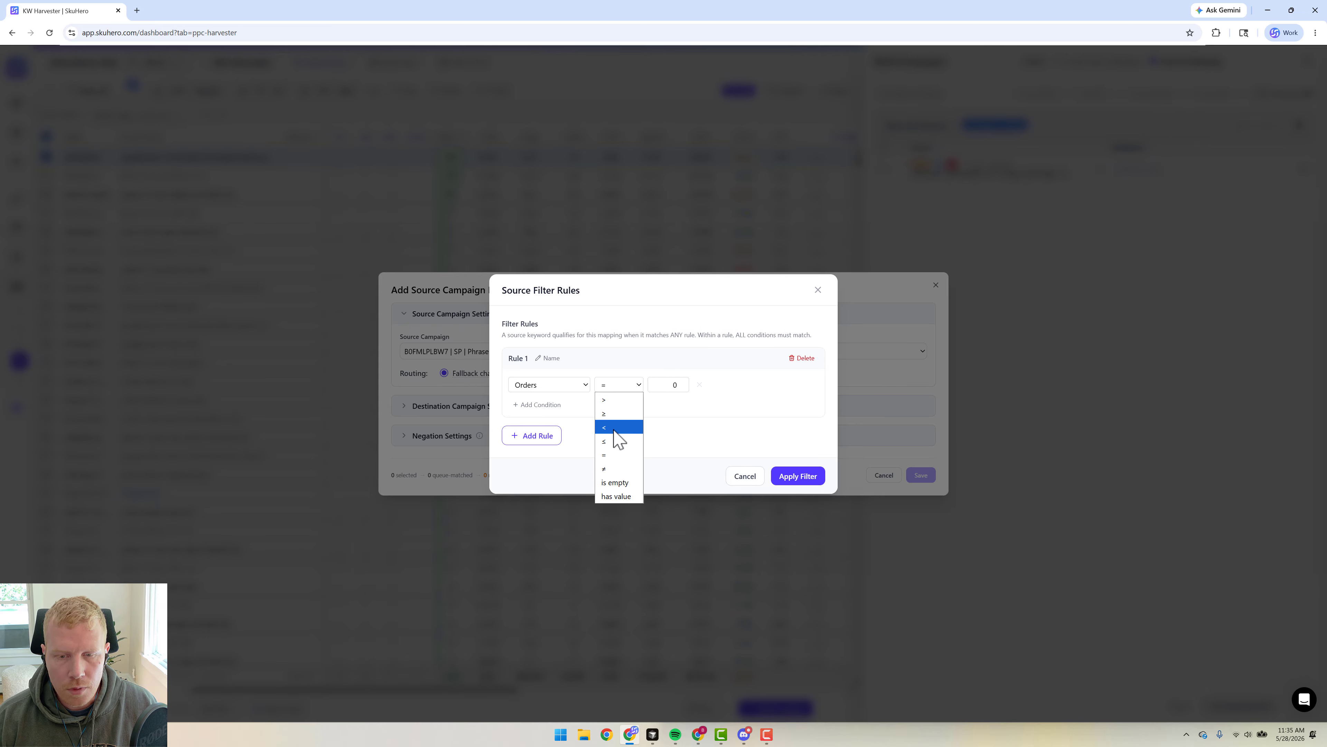
left_click(617, 425)
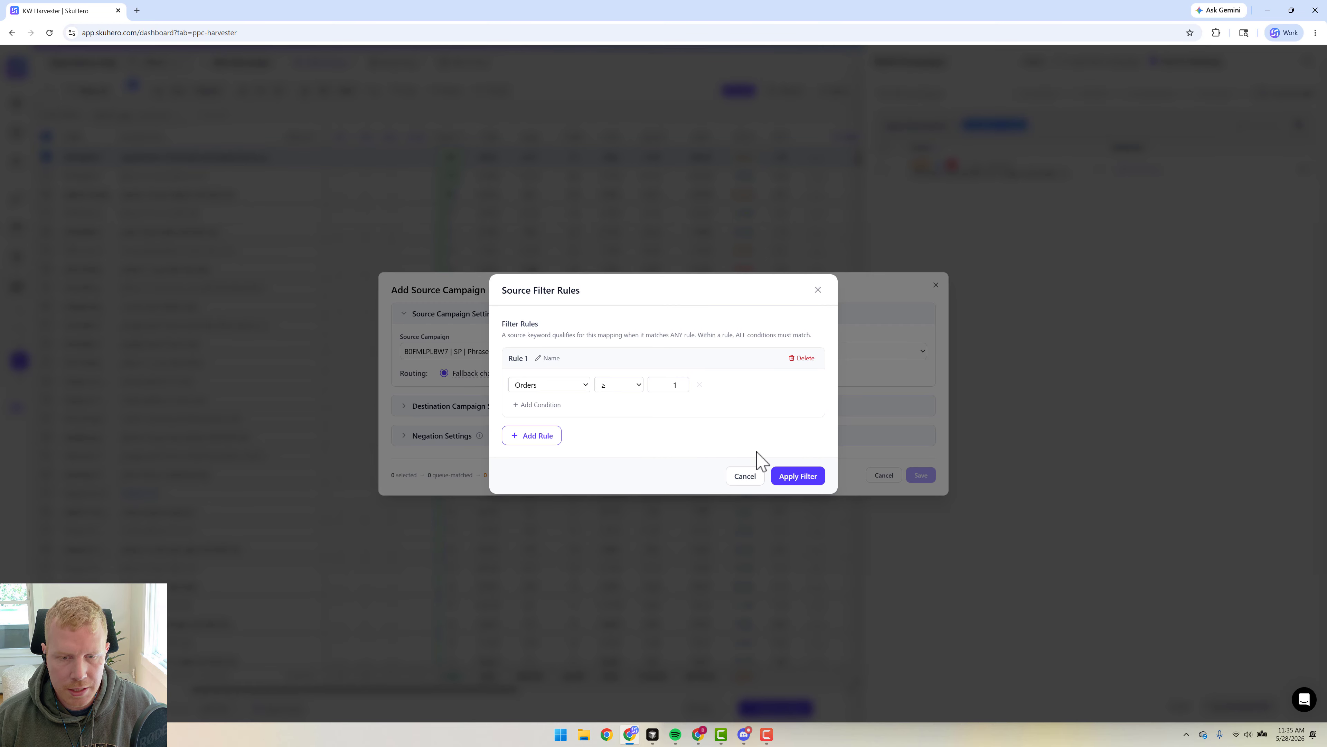
left_click(795, 477)
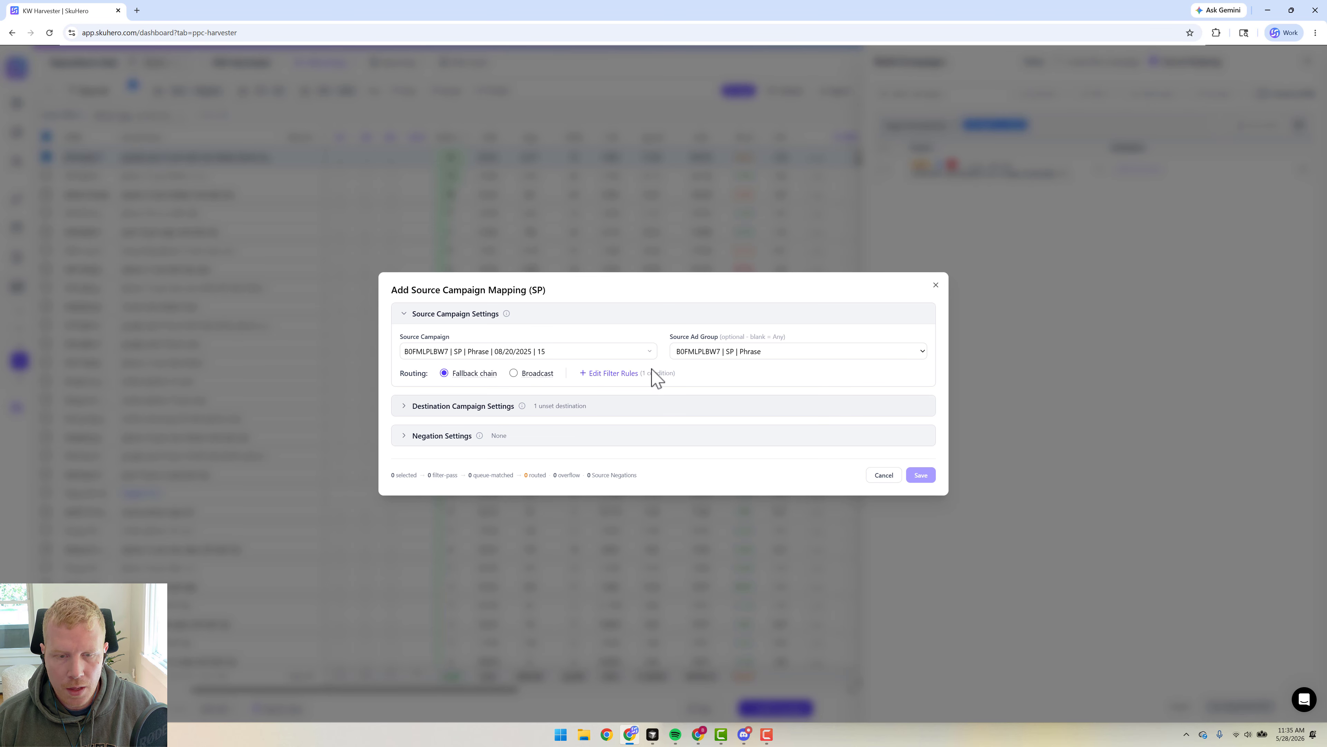
- Add the Exact single-ASIN campaigns "pixel 10 pro case clip" and "pixel 10 case with belt clip" as the mapping's destinations
left_click(438, 408)
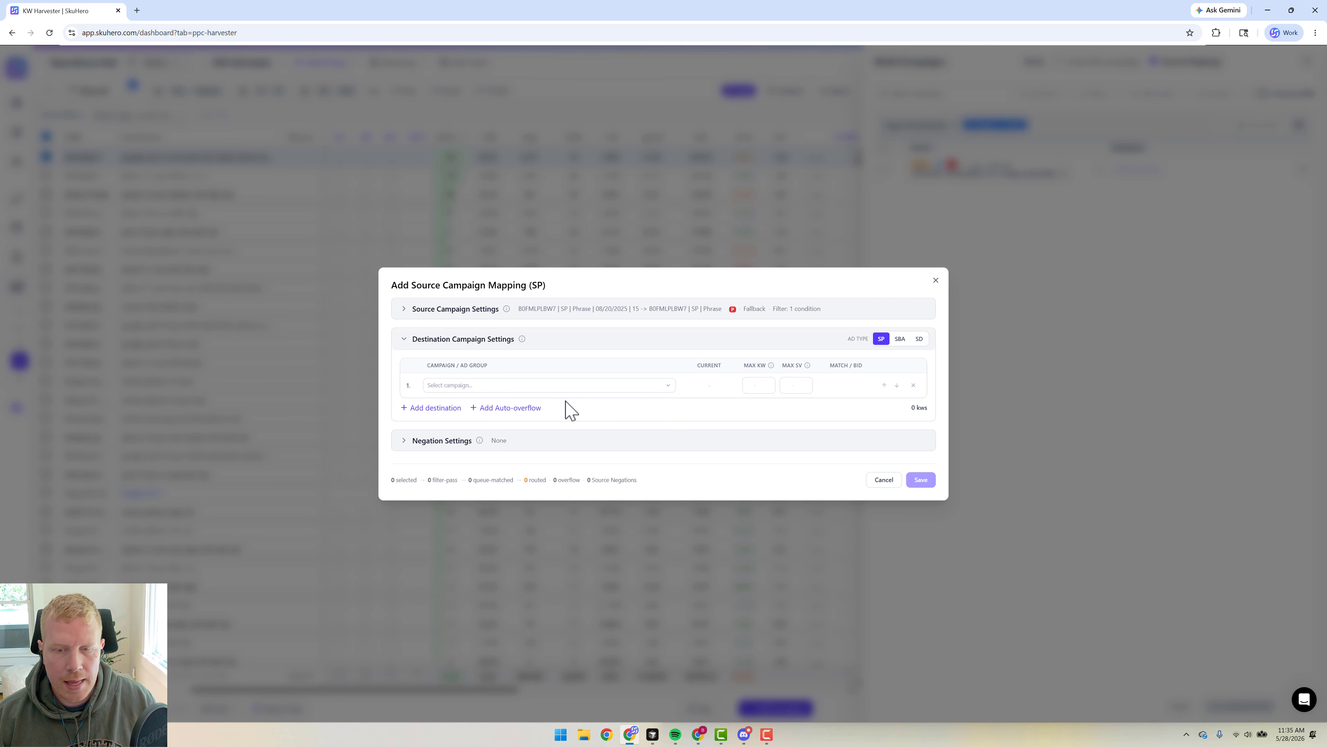
left_click(584, 386)
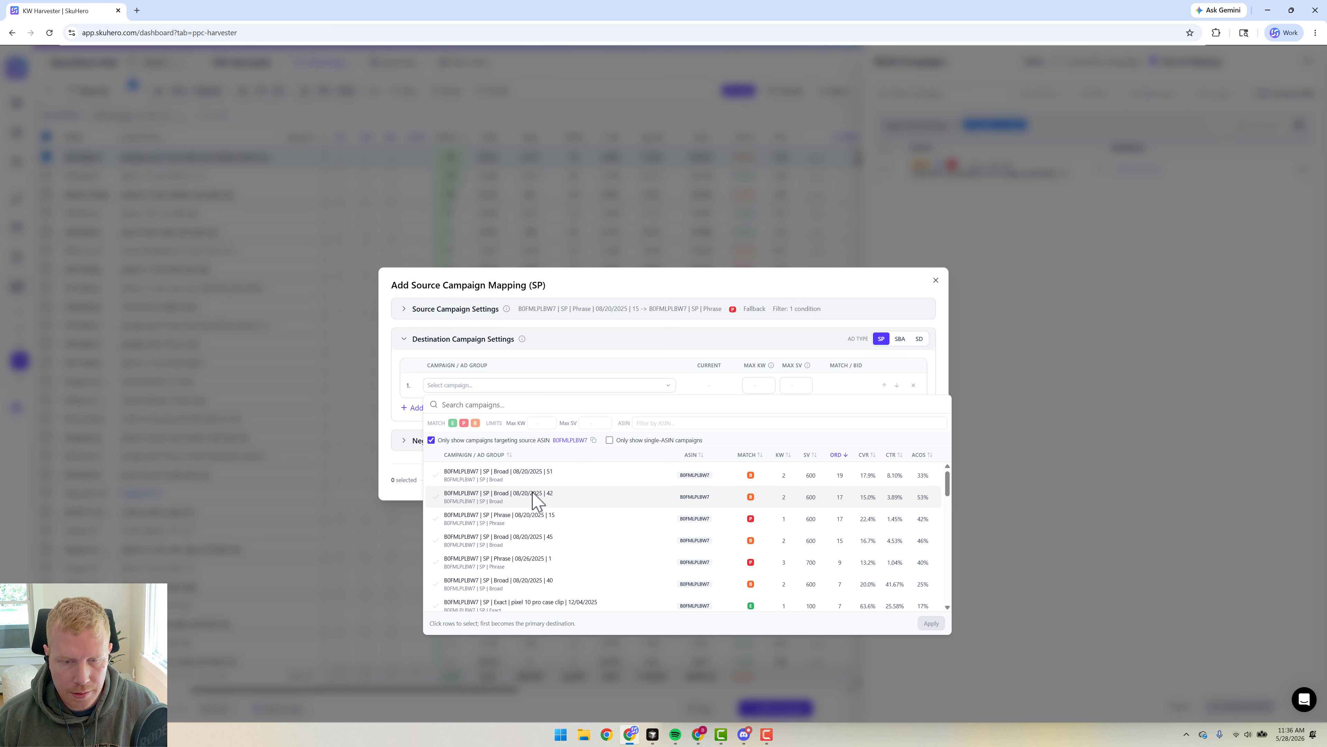
left_click(610, 441)
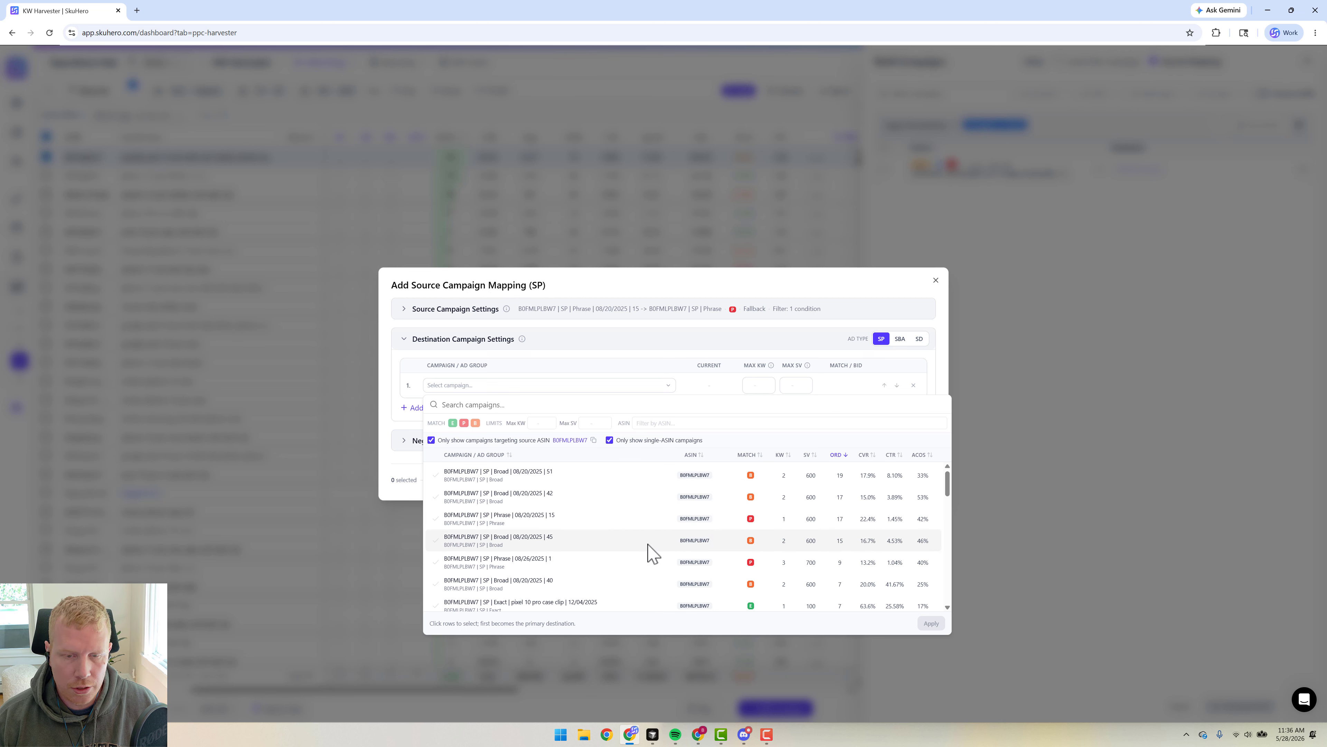
left_click(453, 423)
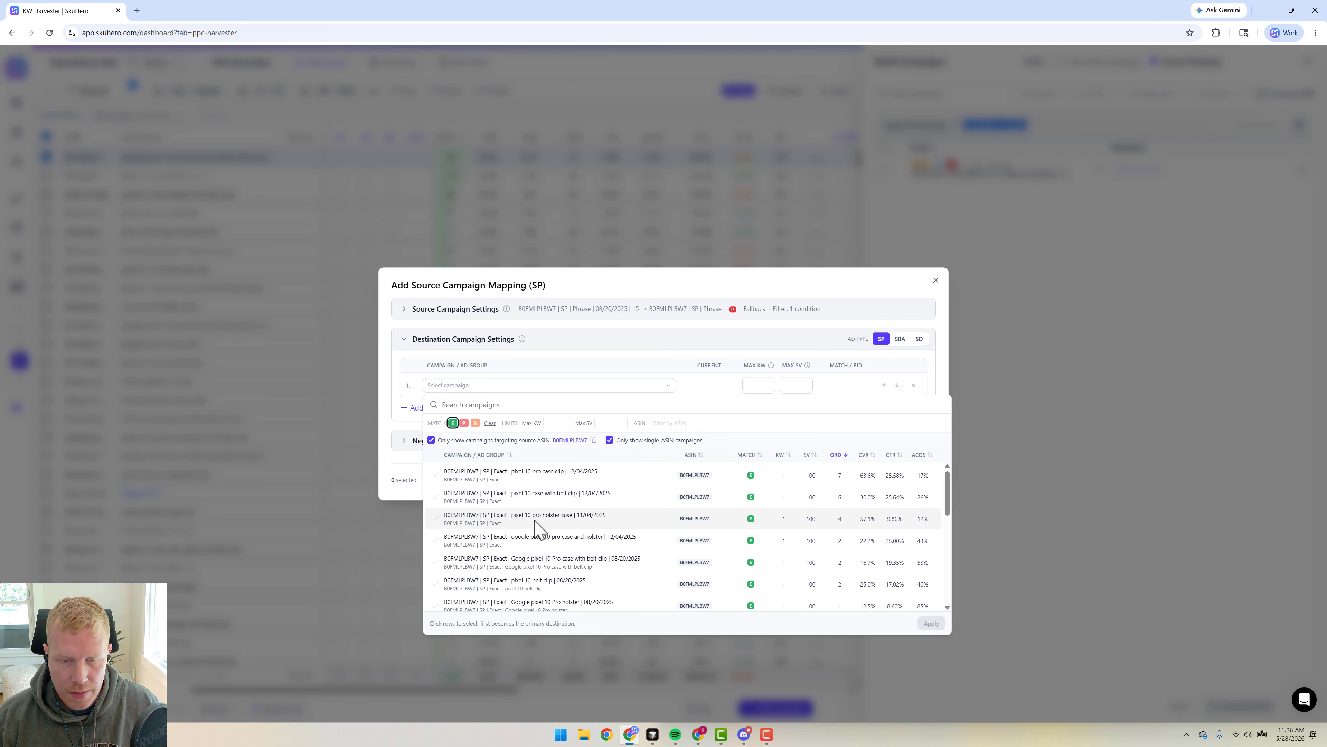
left_click(526, 478)
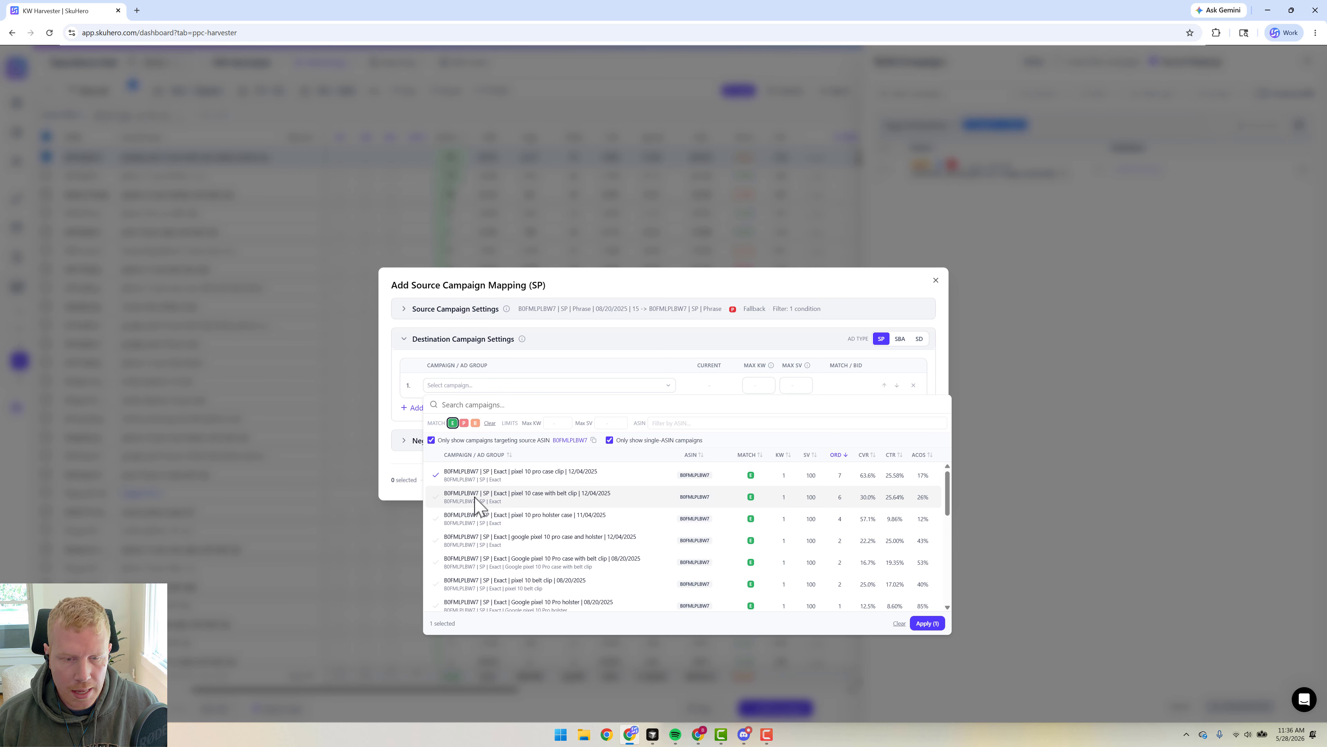
left_click(443, 497)
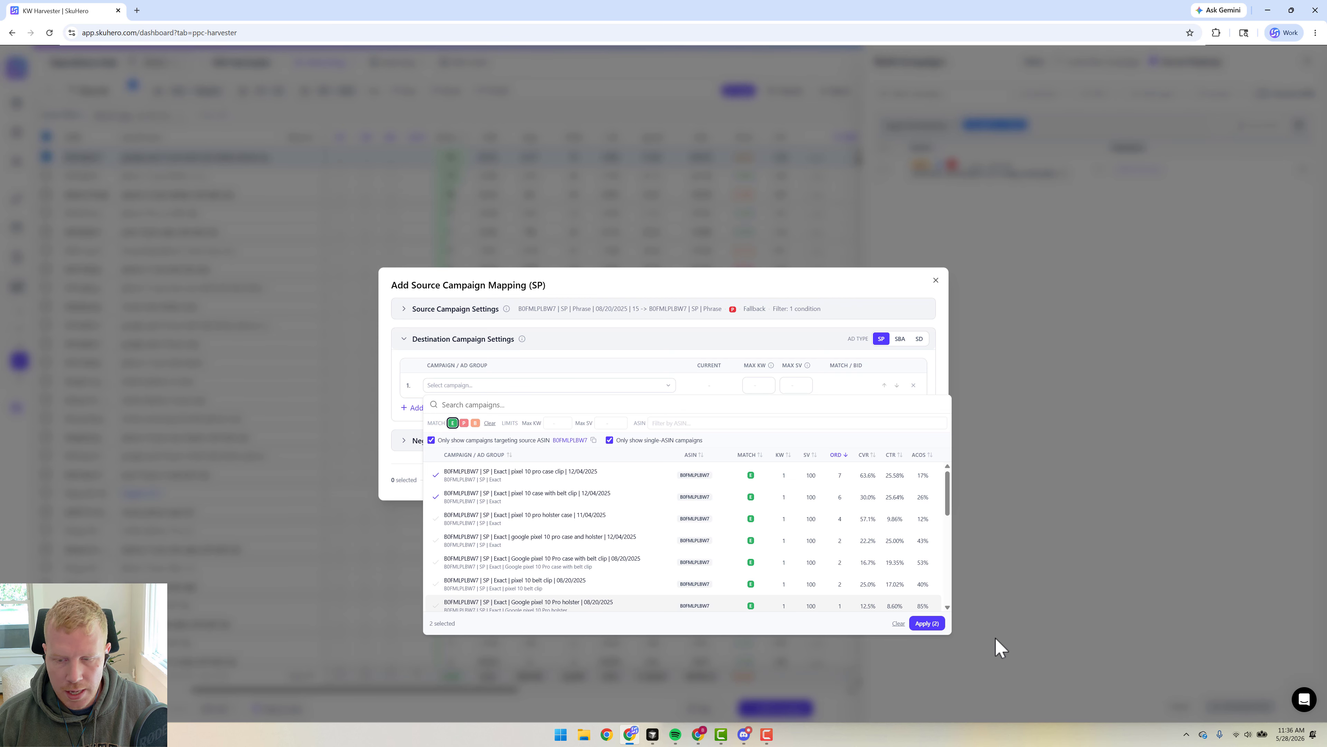
left_click(926, 623)
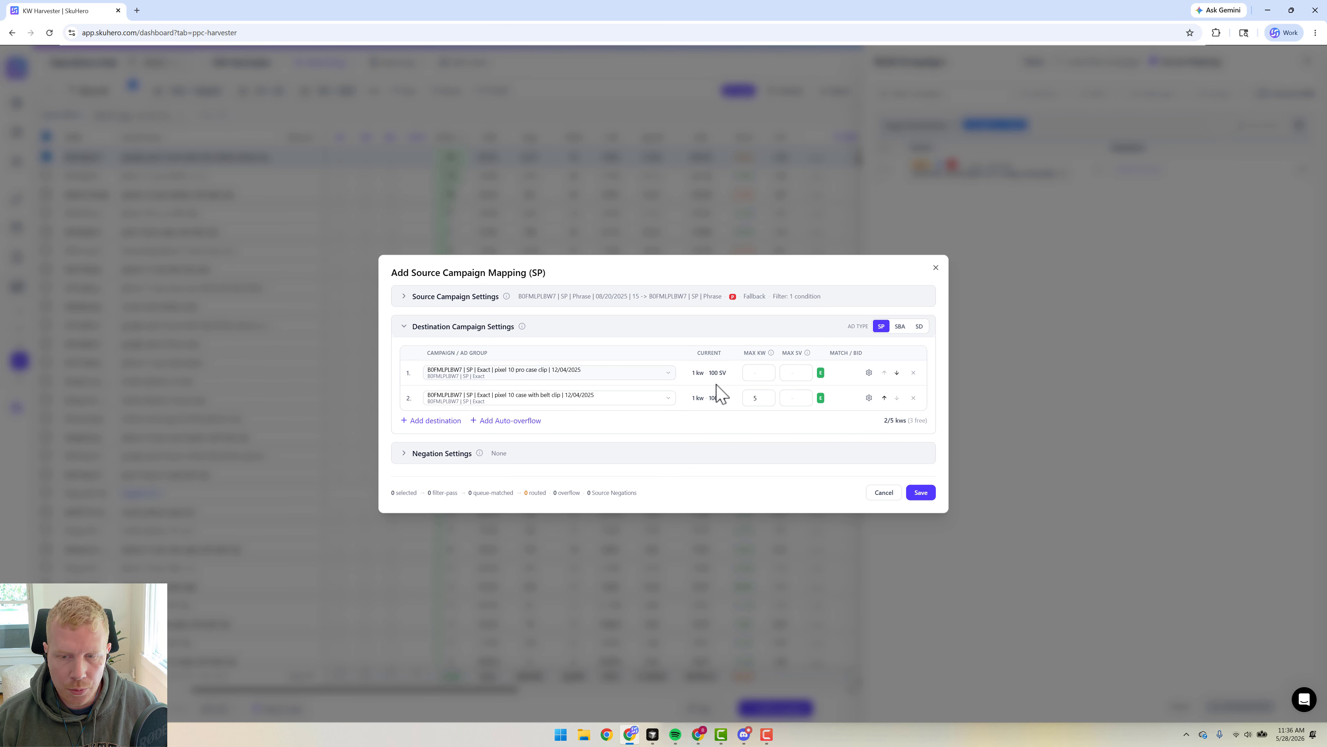
- Clear the Max KW limit of the "pixel 10 case with belt clip" destination
left_click(756, 373)
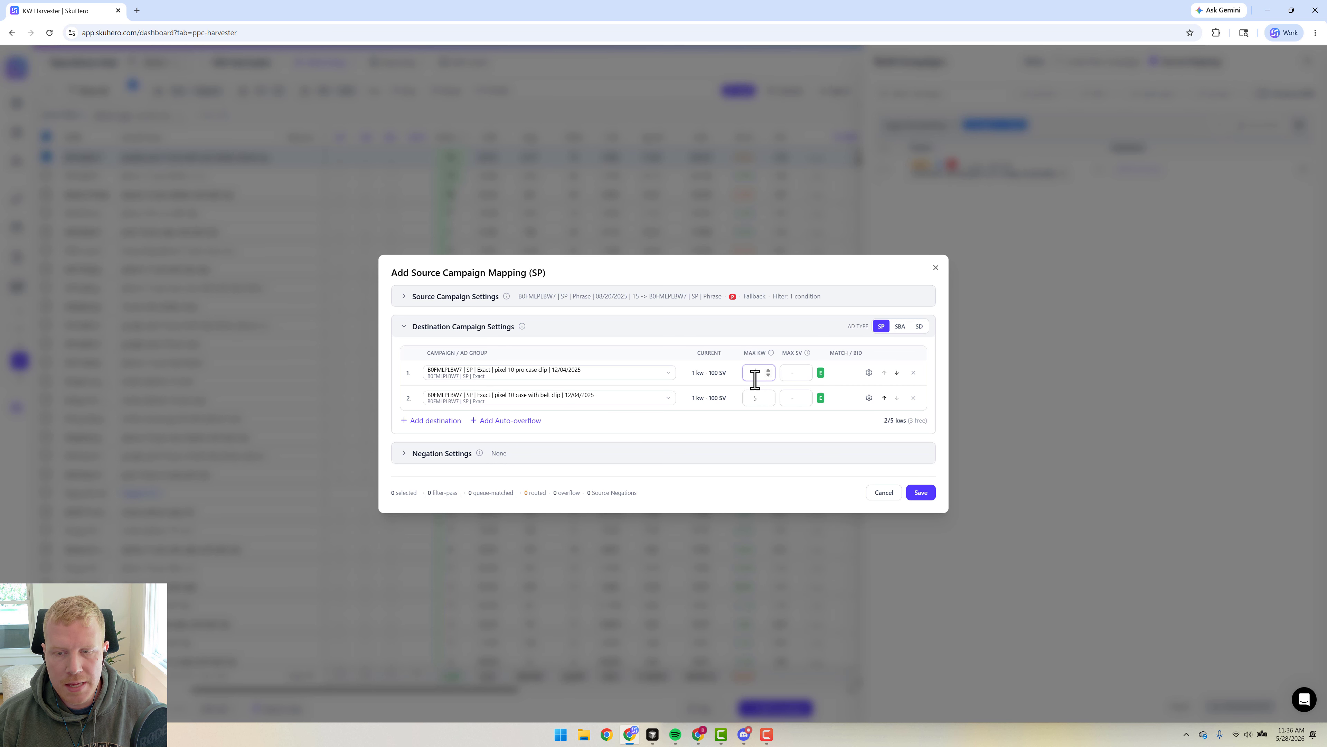
left_click(759, 398)
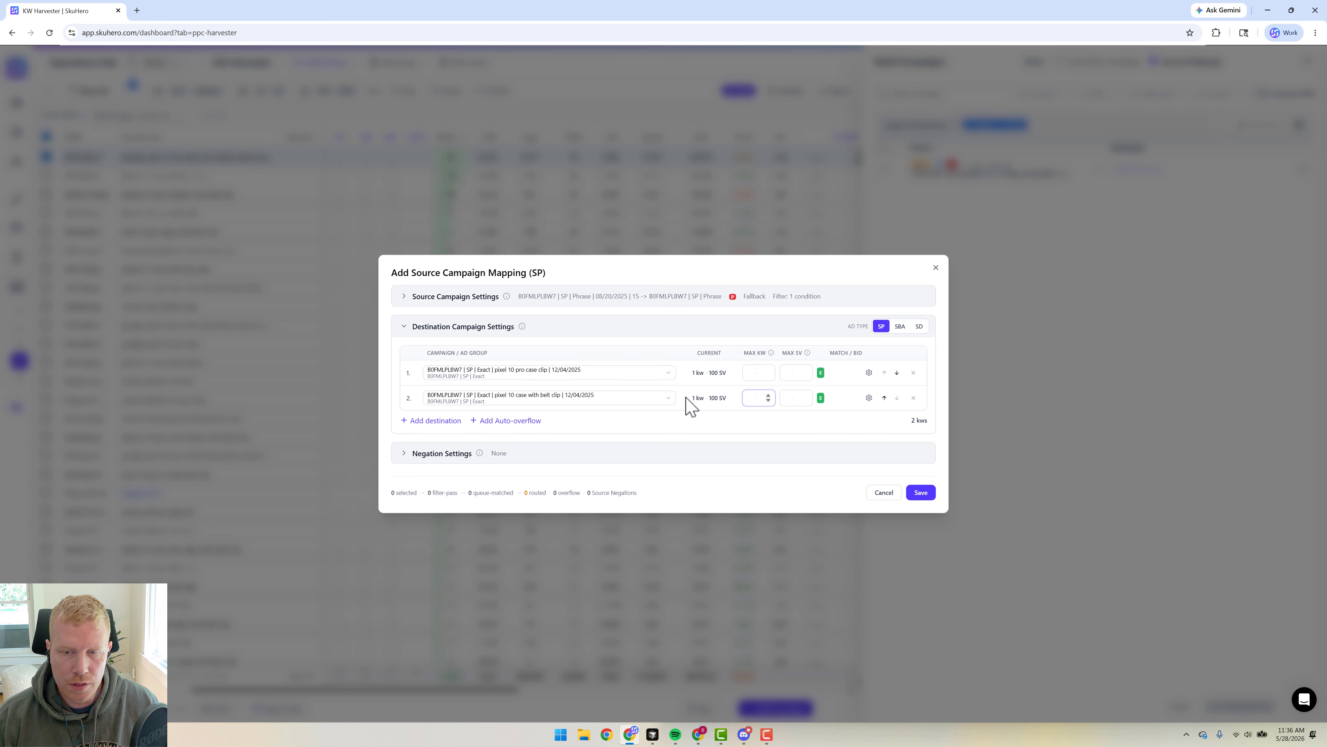
left_click_drag(694, 374, 699, 400)
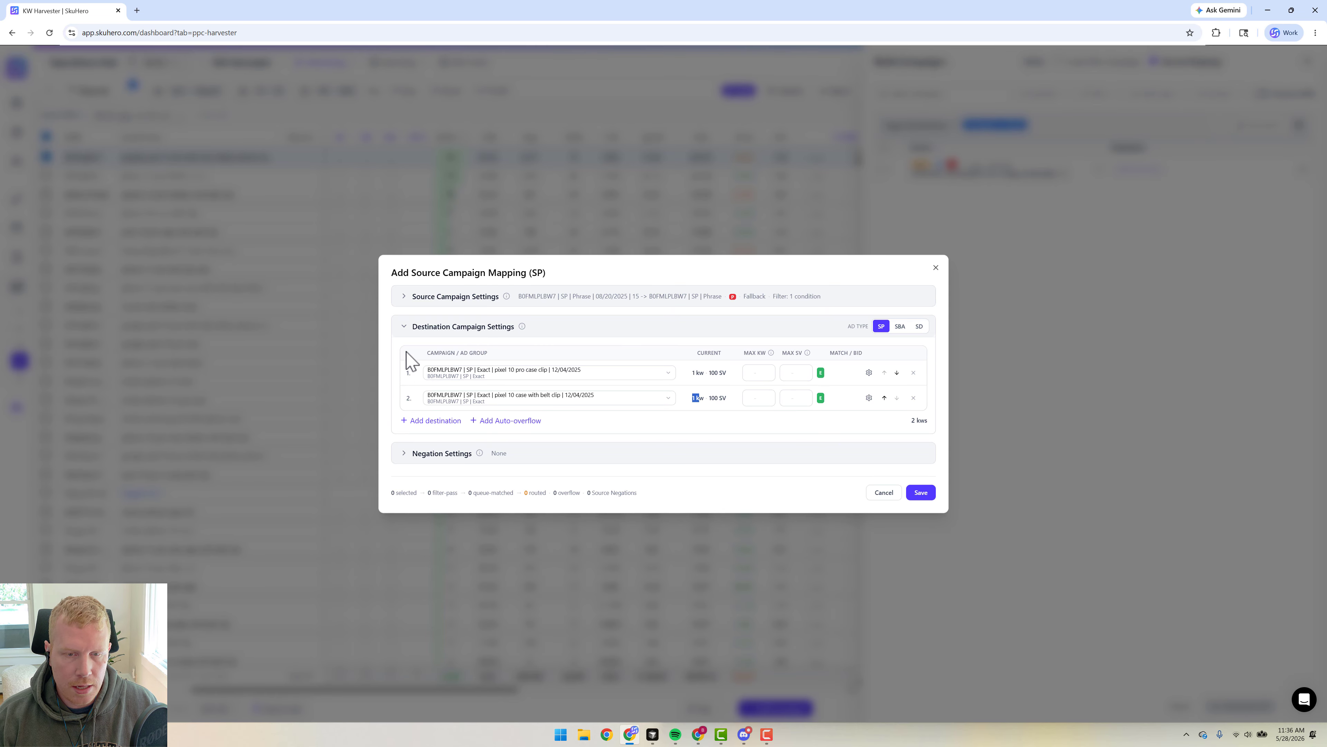
- Add an auto-overflow destination and set Max KW to 5 for each of the two existing destination campaigns
left_click(489, 421)
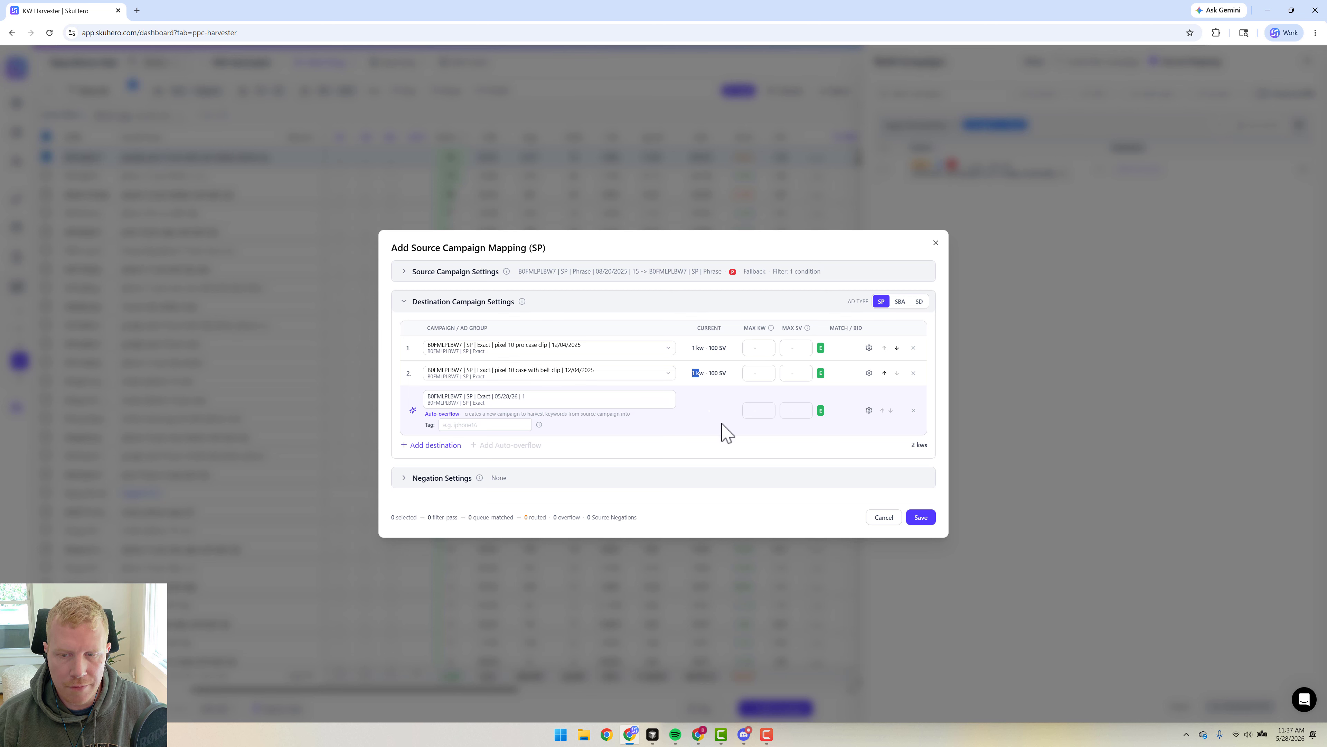
left_click(765, 349)
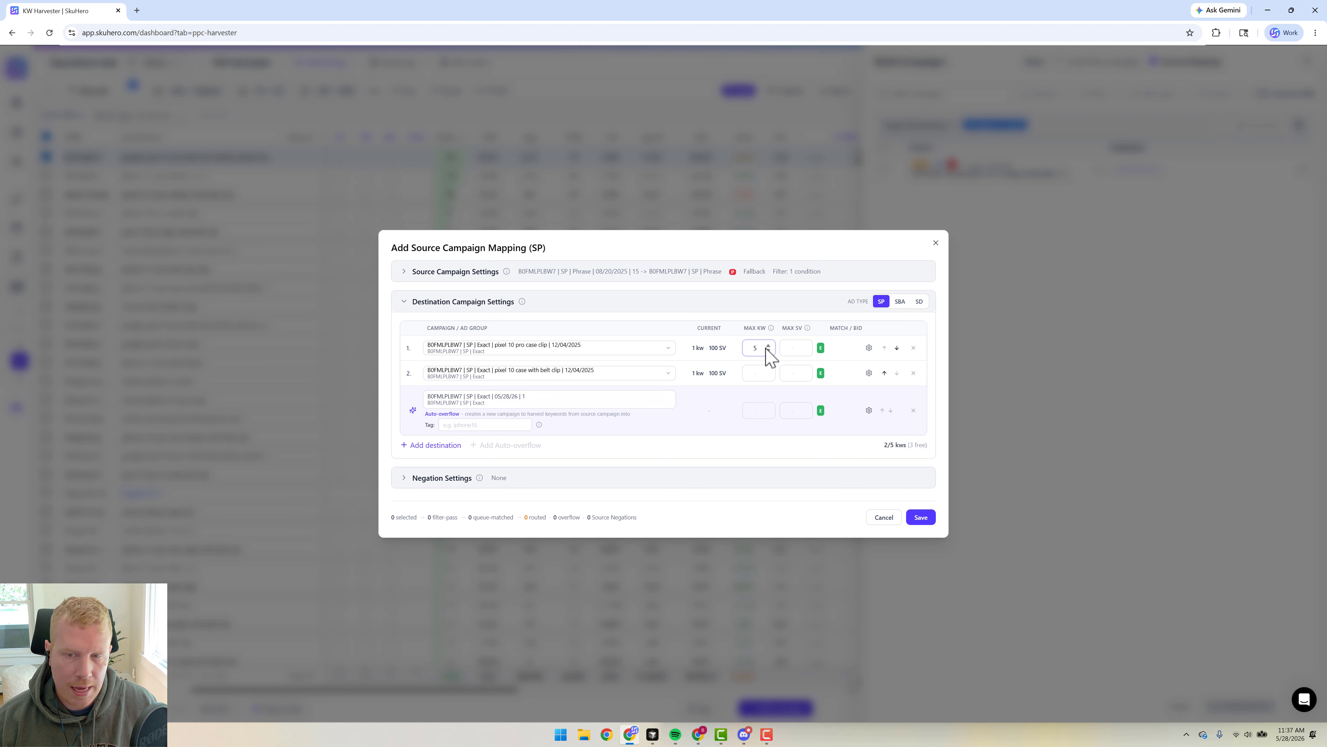
left_click(758, 372)
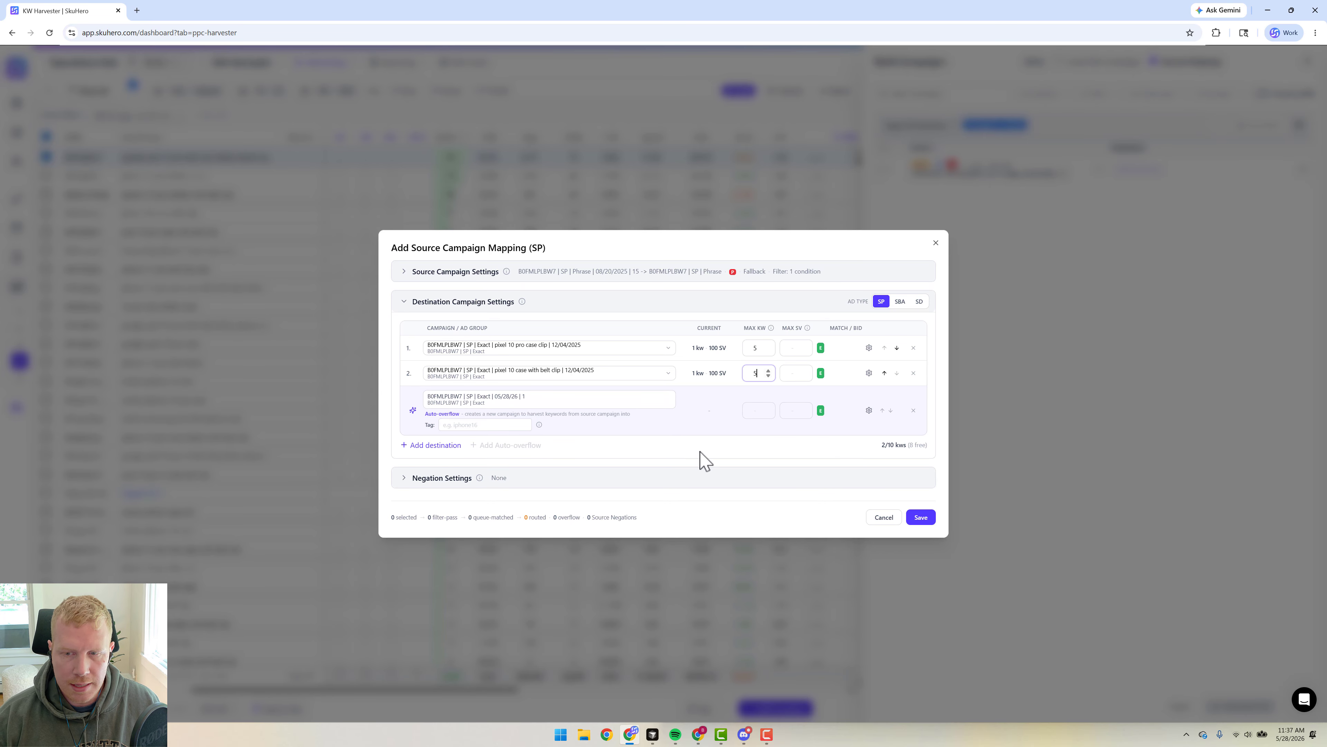
- Set the first destination's bid to search term CPC × 1.2 and the second destination's fixed Exact bid to $0.75
left_click(868, 348)
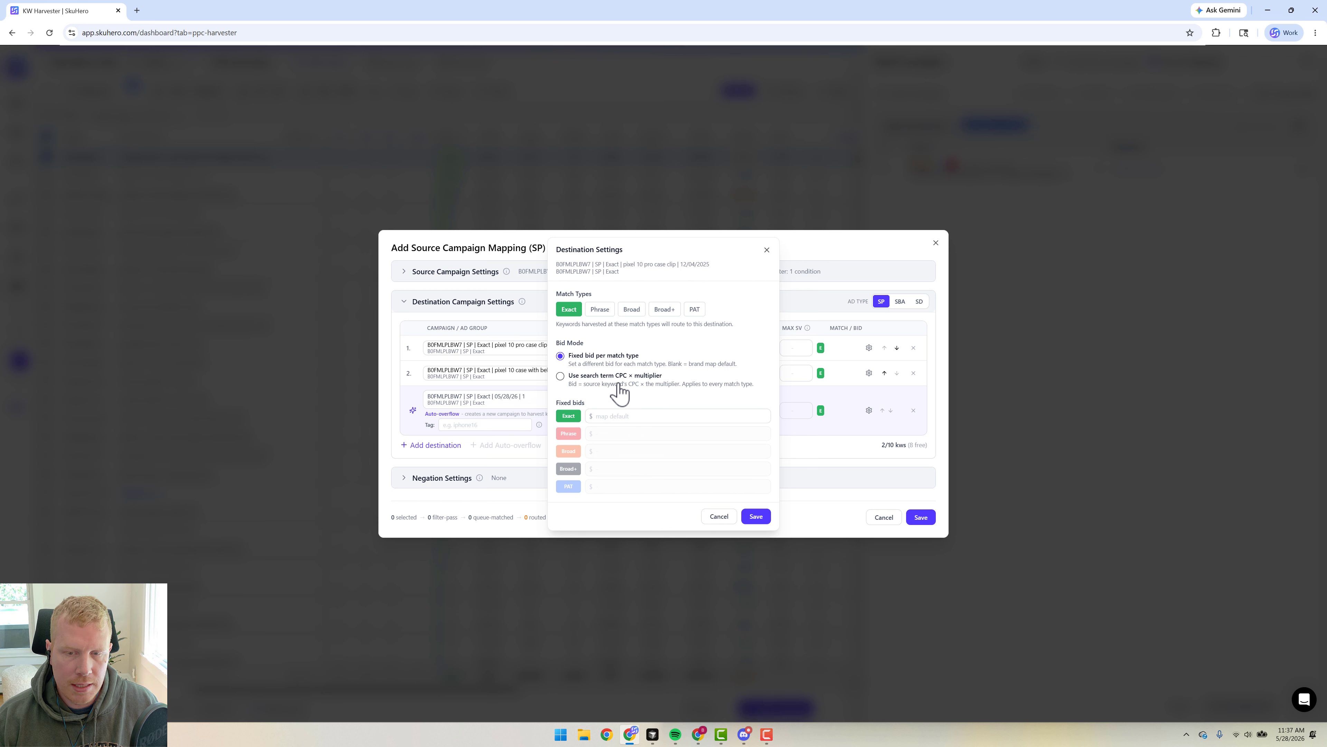
left_click(560, 375)
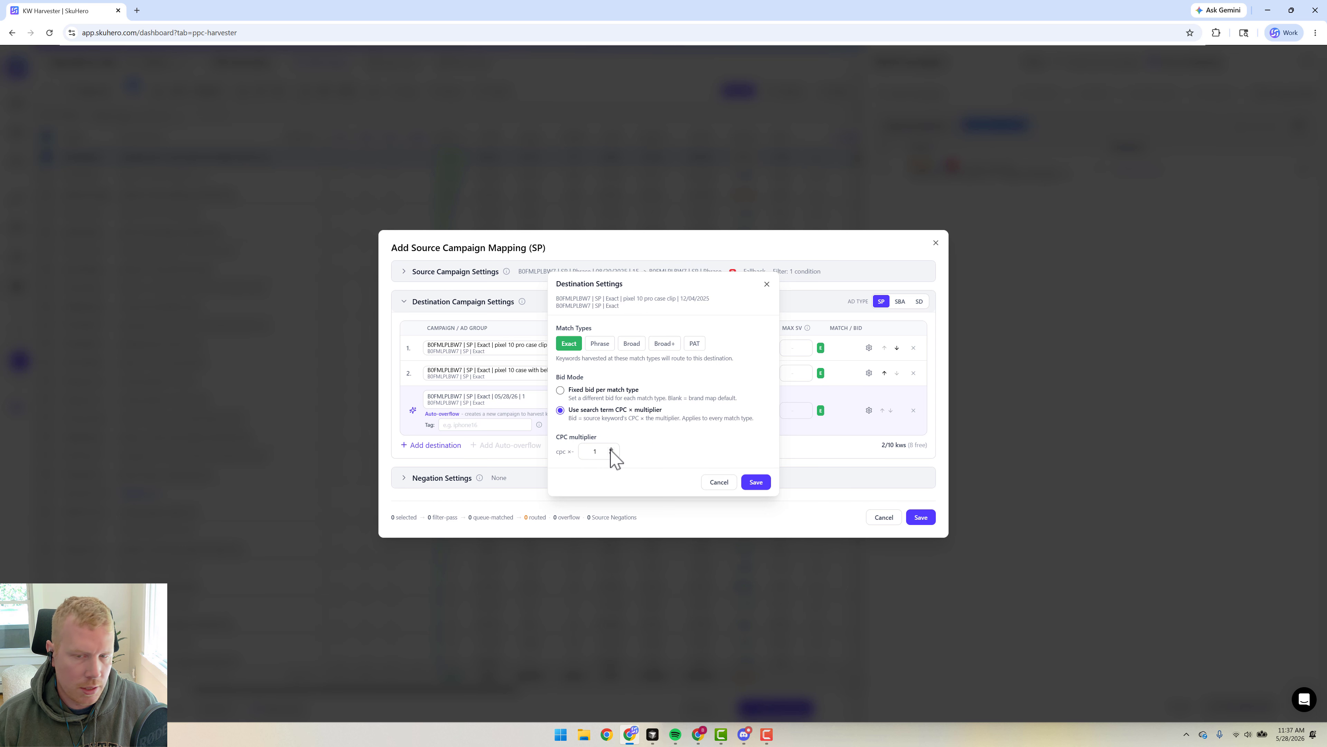
left_click(596, 451)
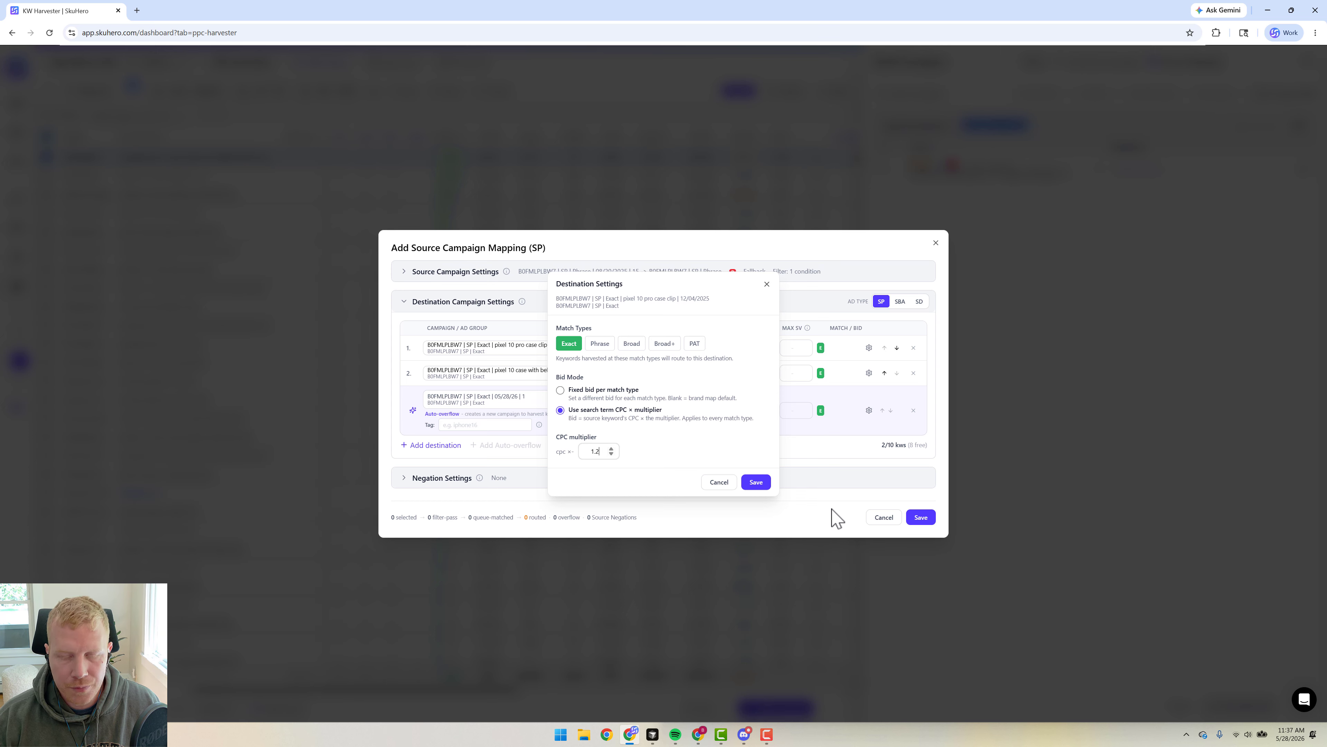
left_click(758, 484)
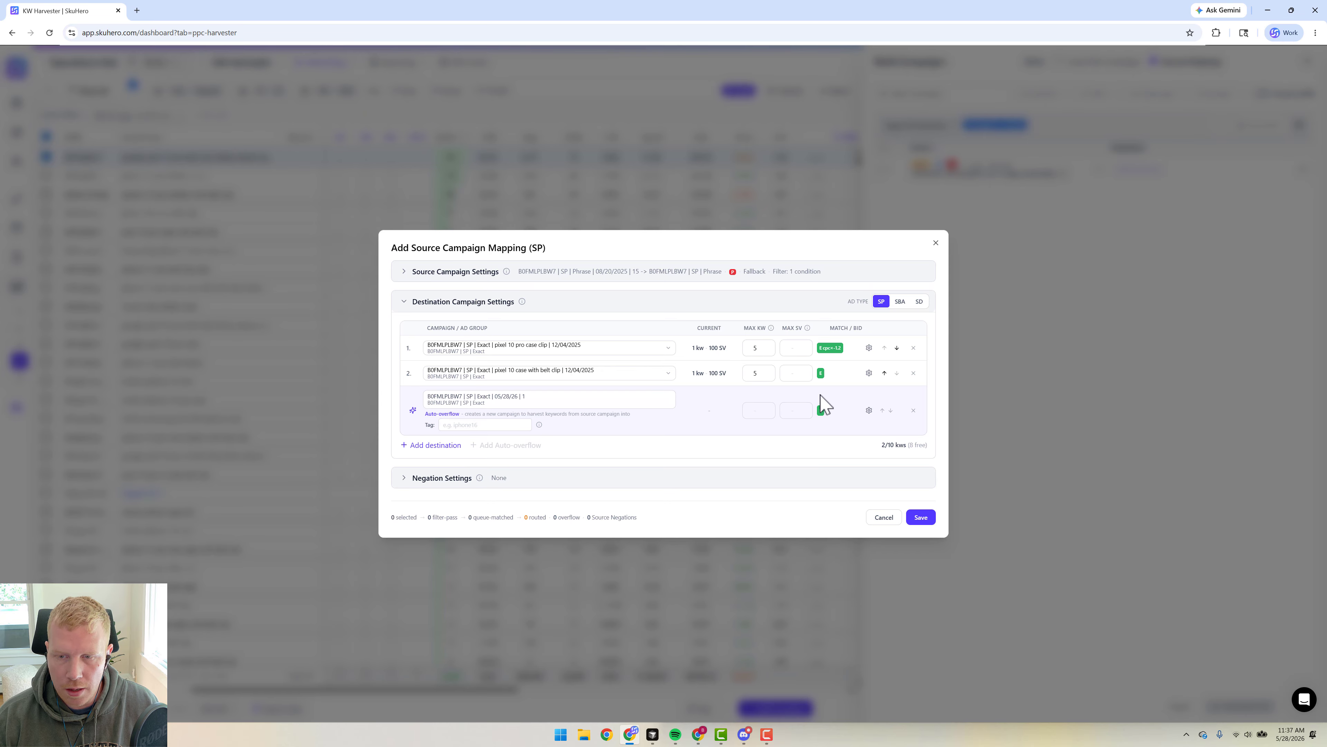
left_click(869, 372)
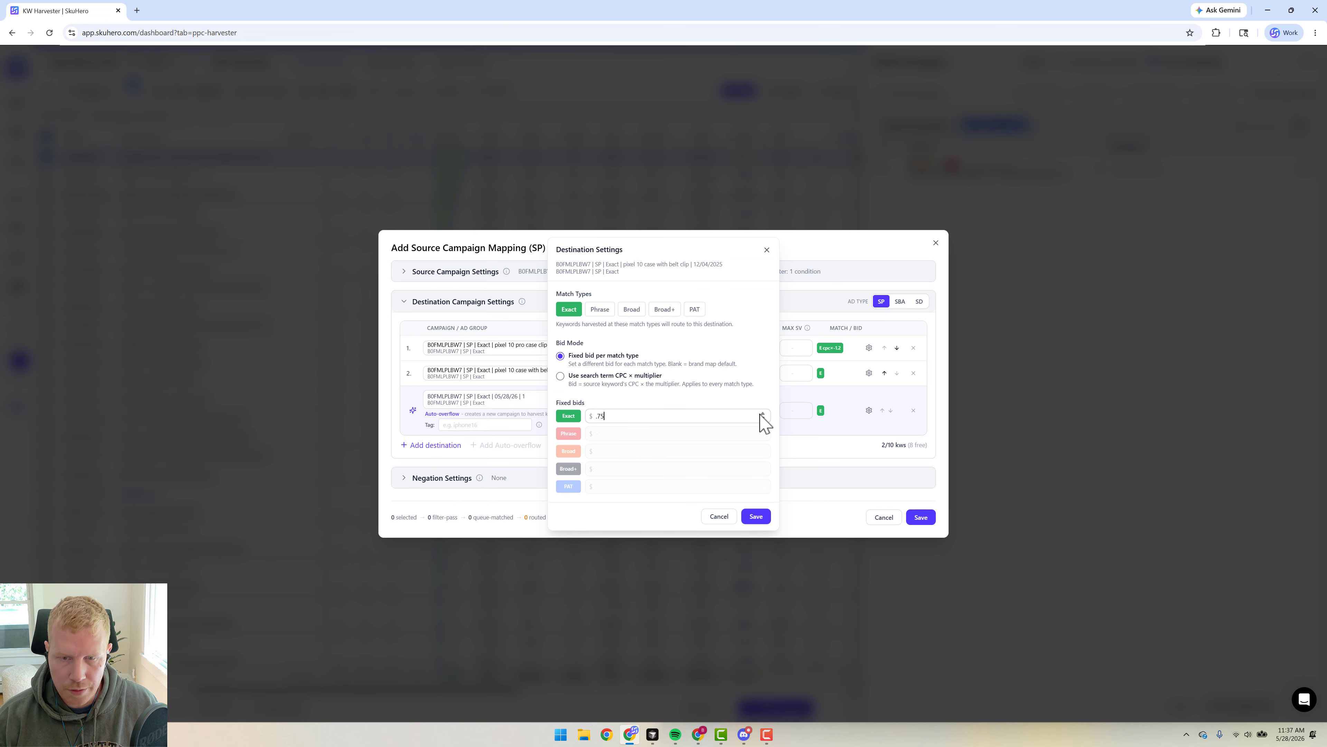
left_click(764, 518)
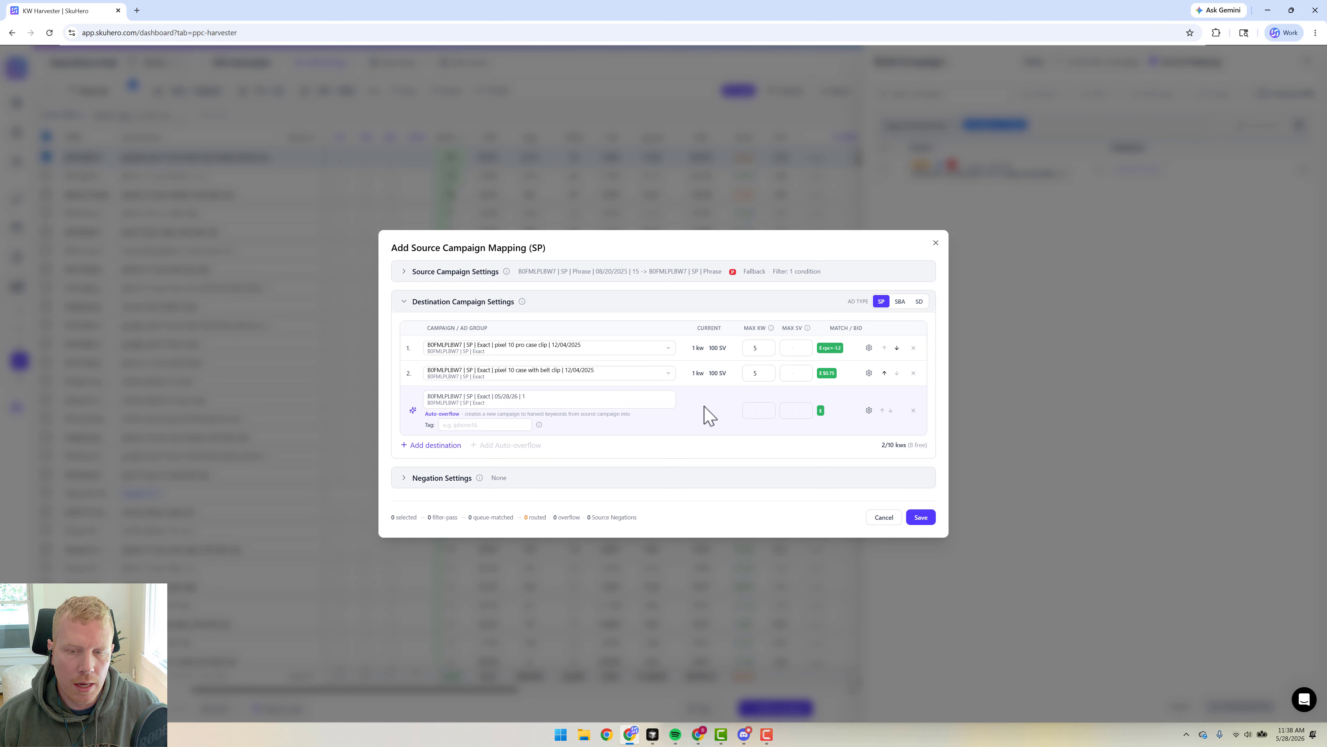
- Examine the auto-overflow settings and the variables of its campaign naming template
mouse_move(703, 406)
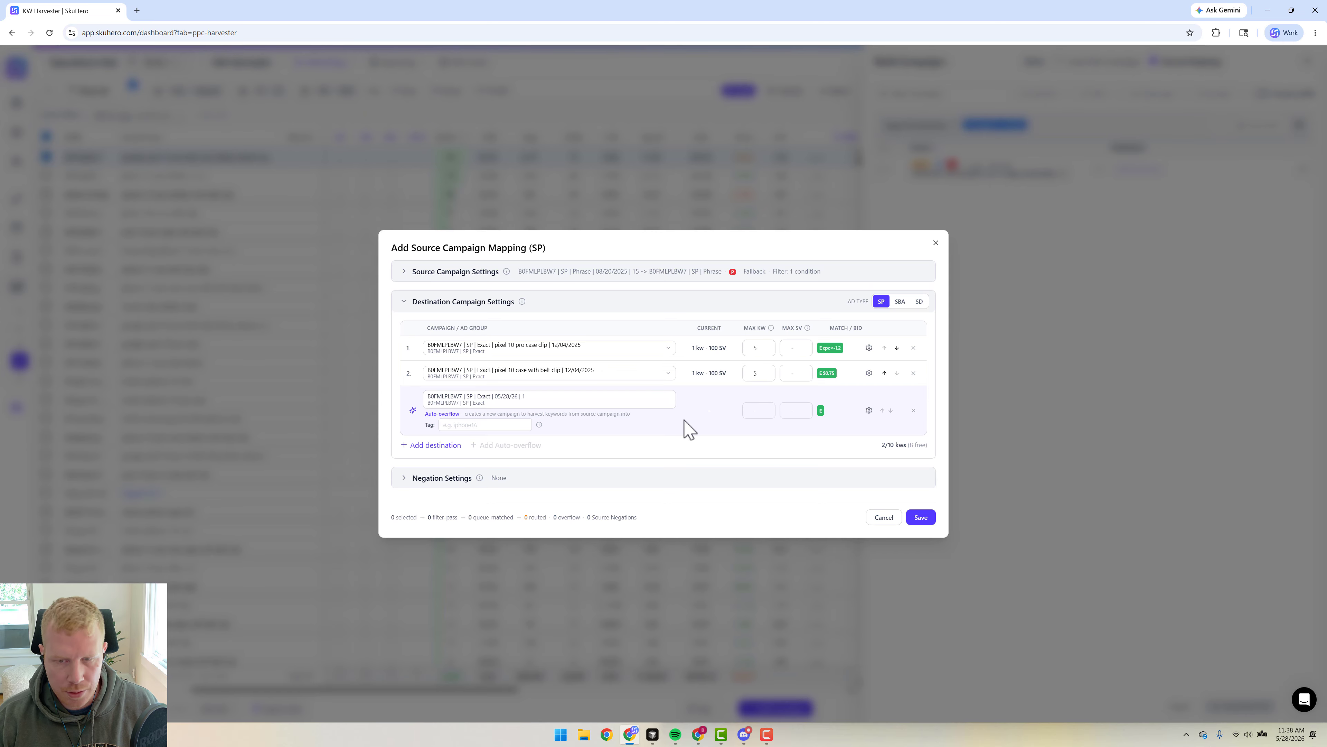
left_click(868, 410)
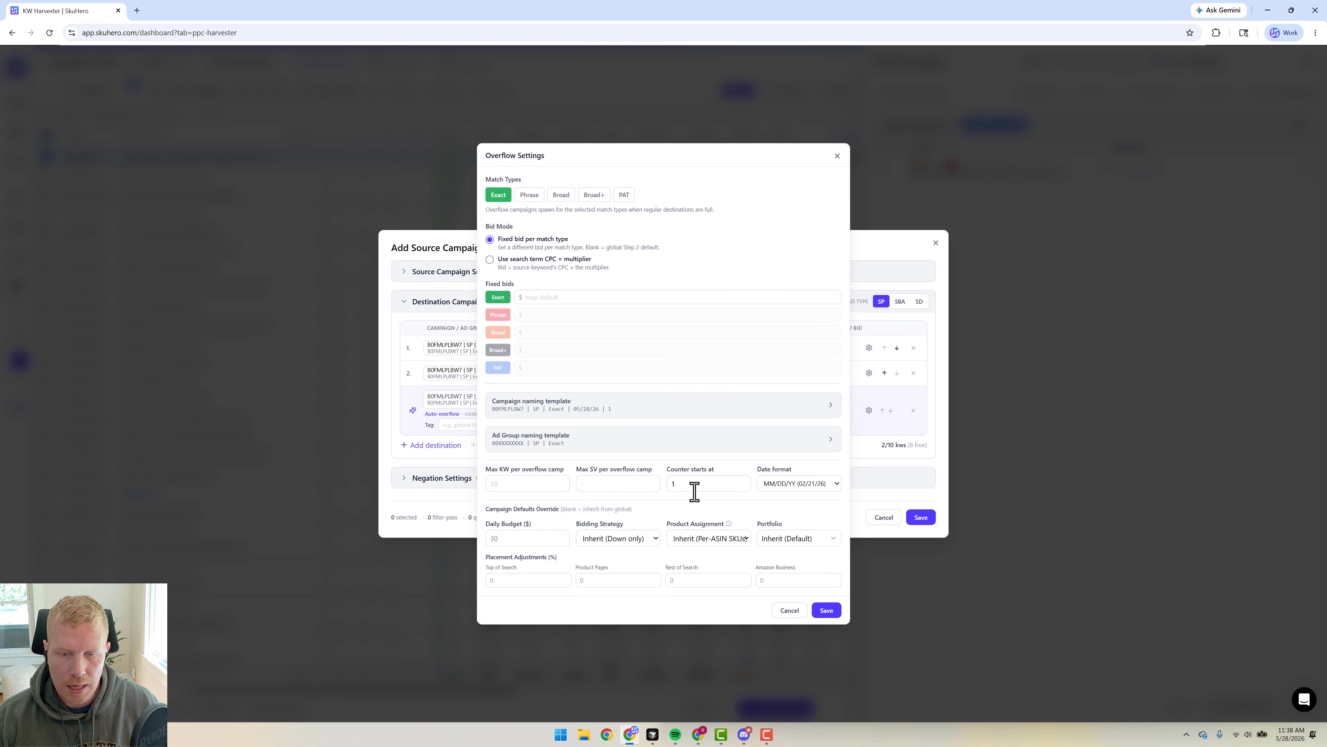
left_click(575, 413)
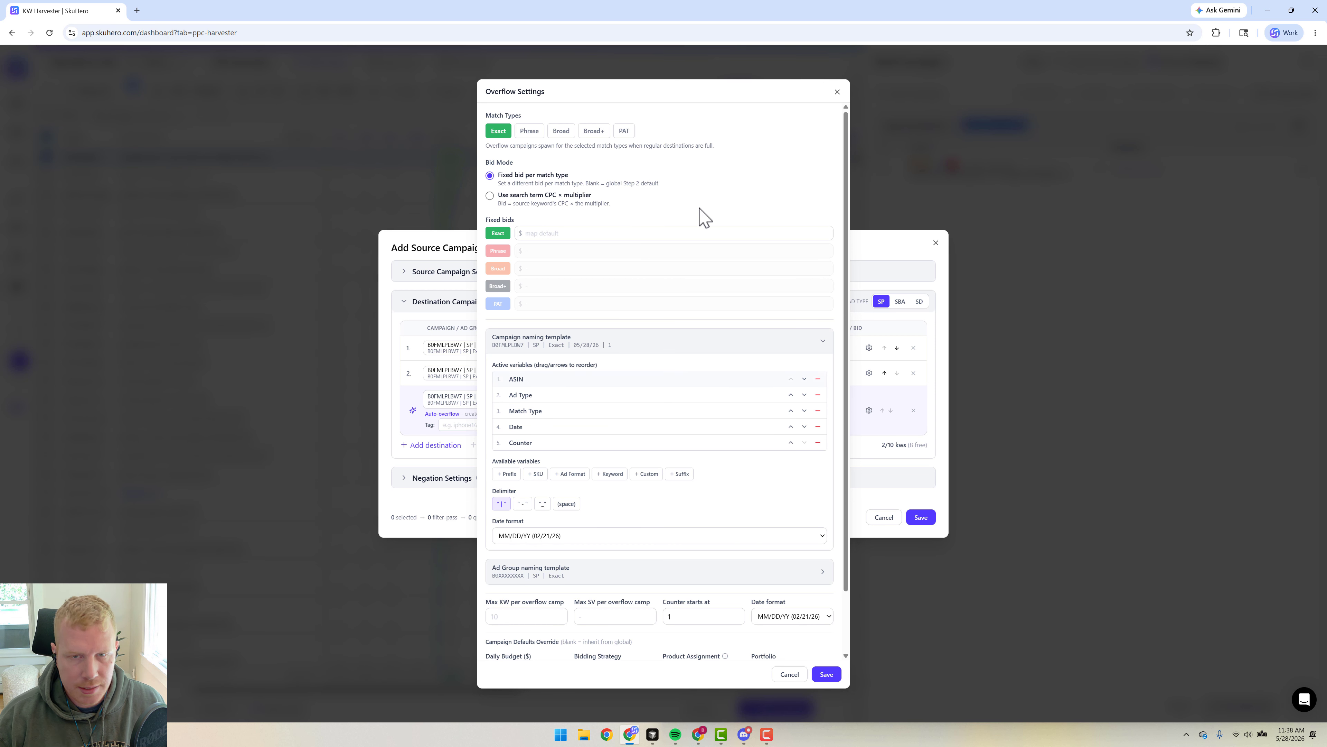
left_click(836, 93)
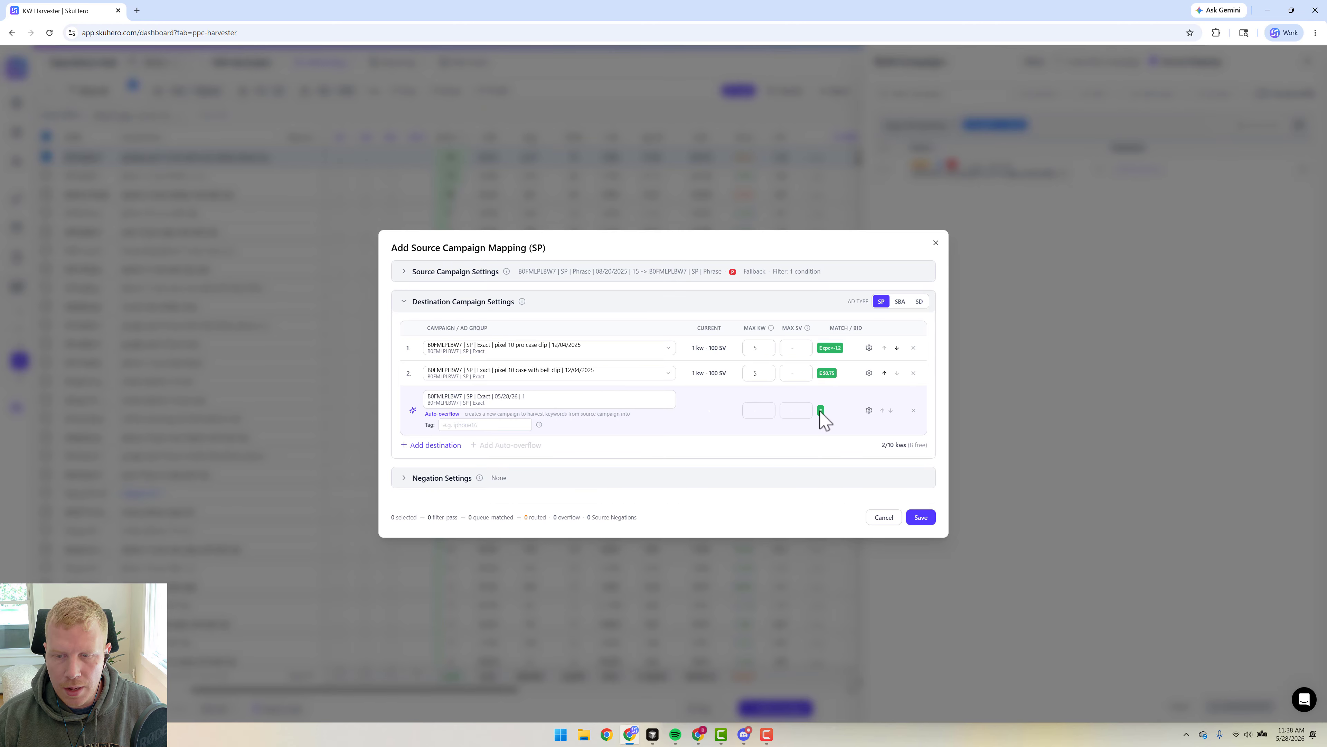
- Configure the auto-overflow campaigns with a search term CPC × 1.2 bid, a $20 daily budget and a 35% Top of Search adjustment
left_click(869, 410)
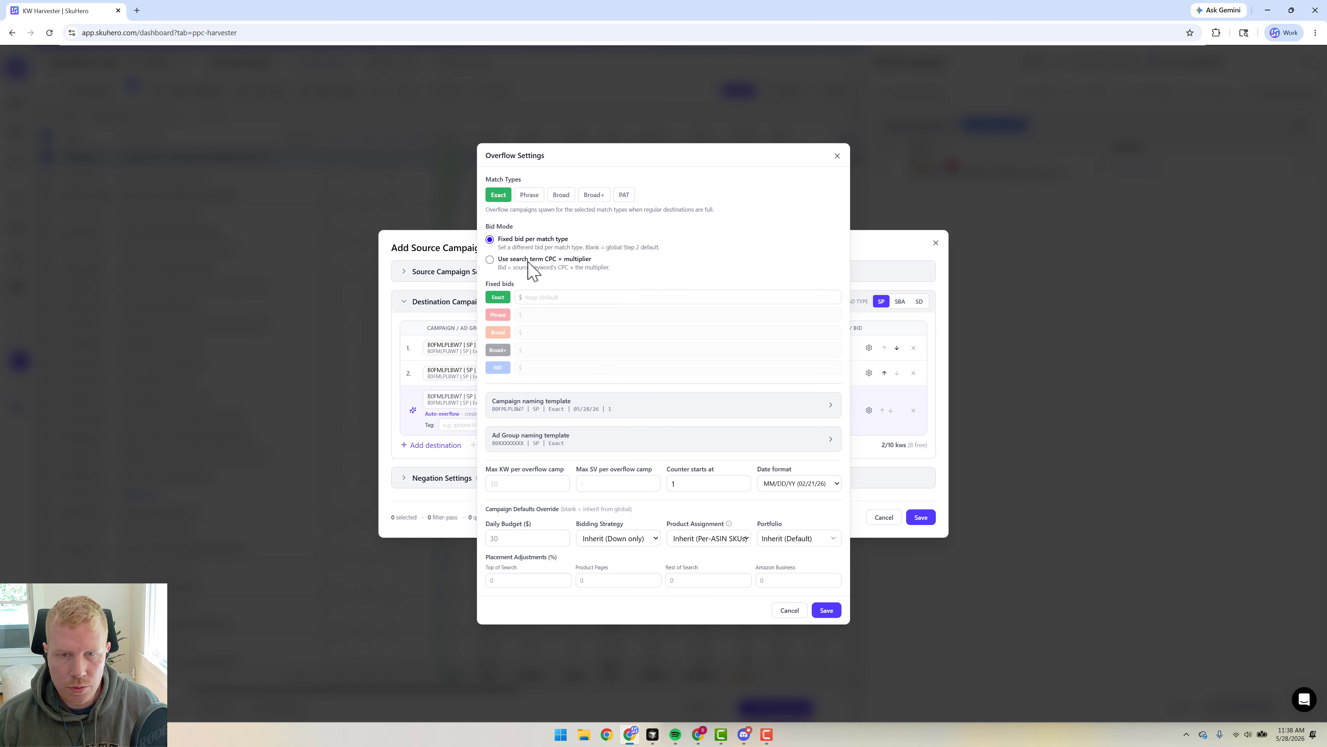
left_click(490, 260)
left_click(530, 335)
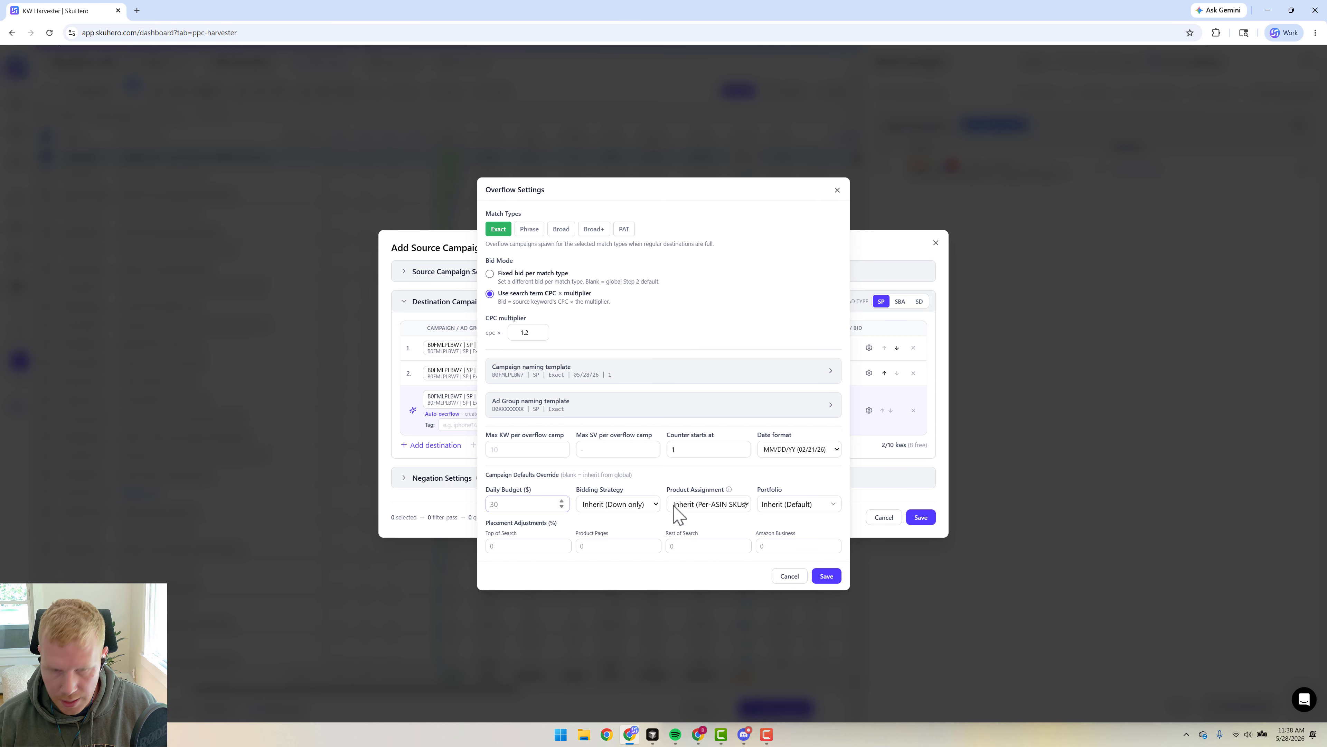
left_click(529, 545)
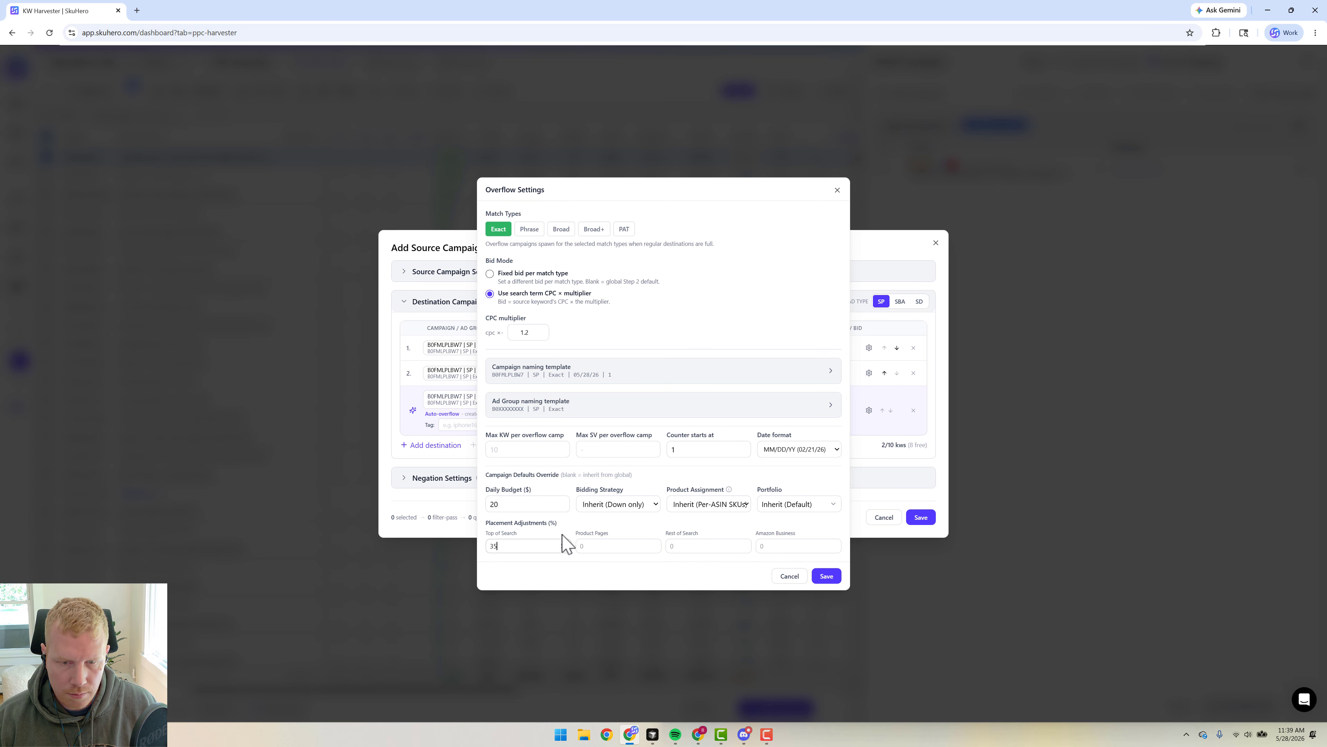
left_click(826, 576)
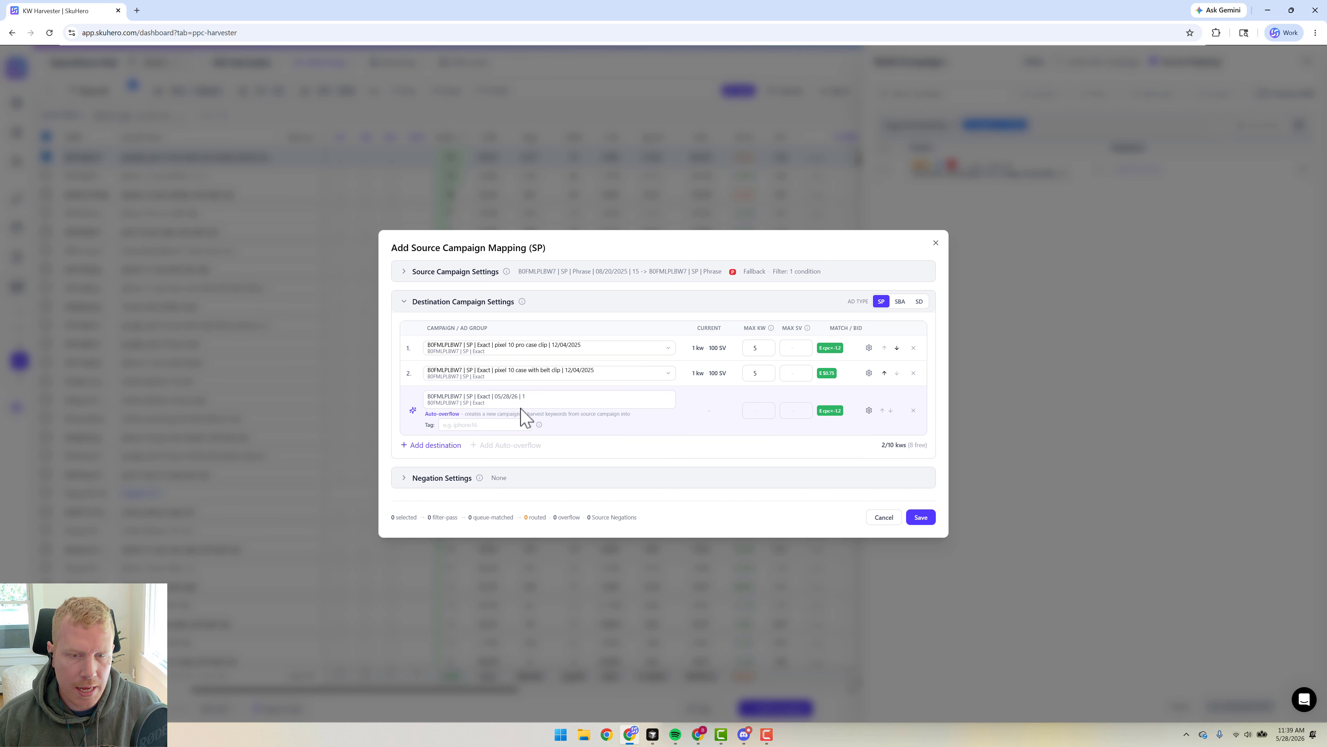
- Set the auto-overflow Max KW to 1 and add the Keyword variable before Date in its campaign naming template
left_click(756, 410)
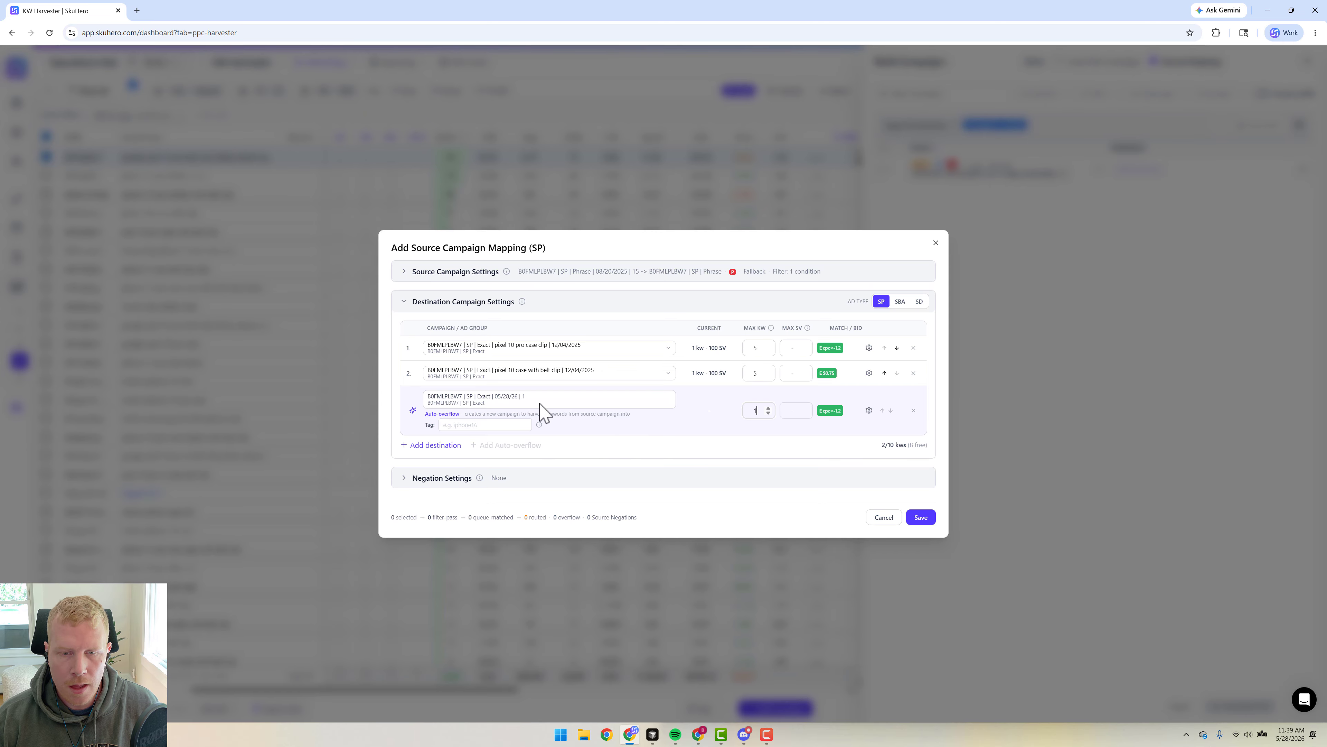
left_click(866, 411)
left_click(567, 379)
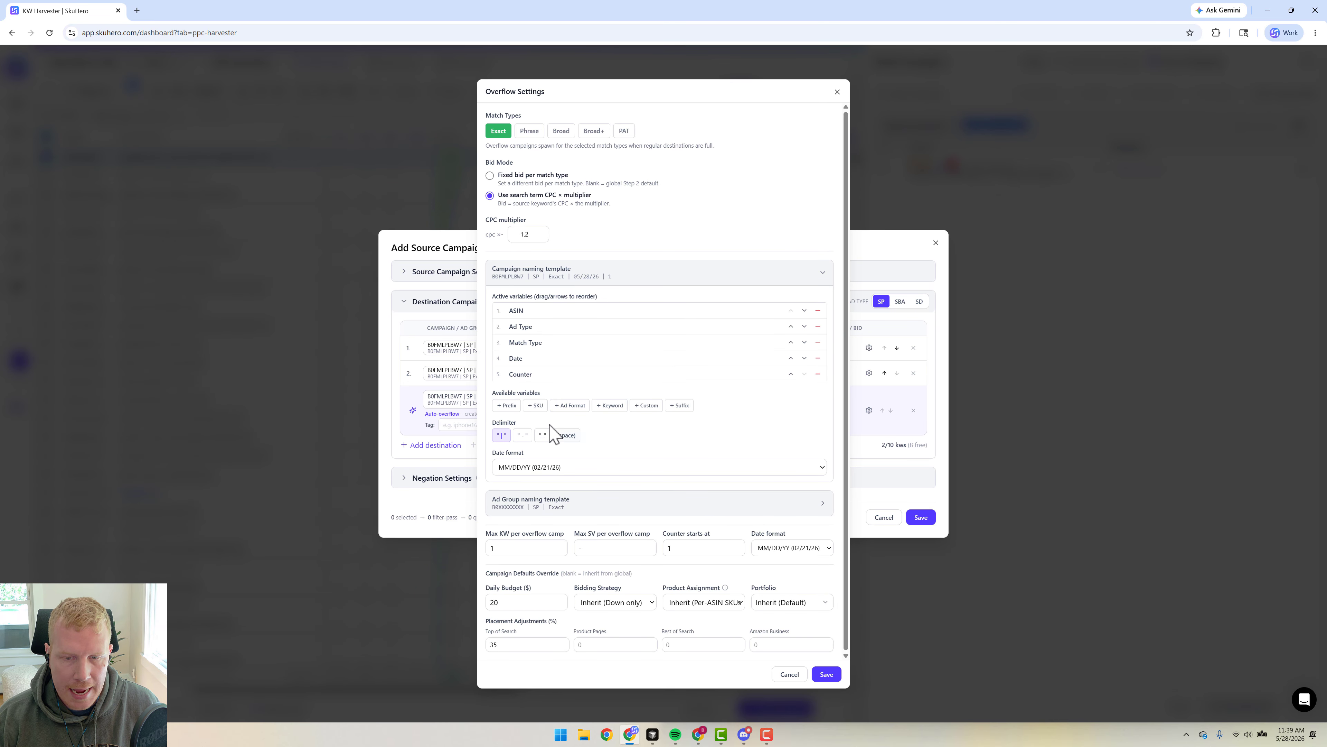
left_click(610, 406)
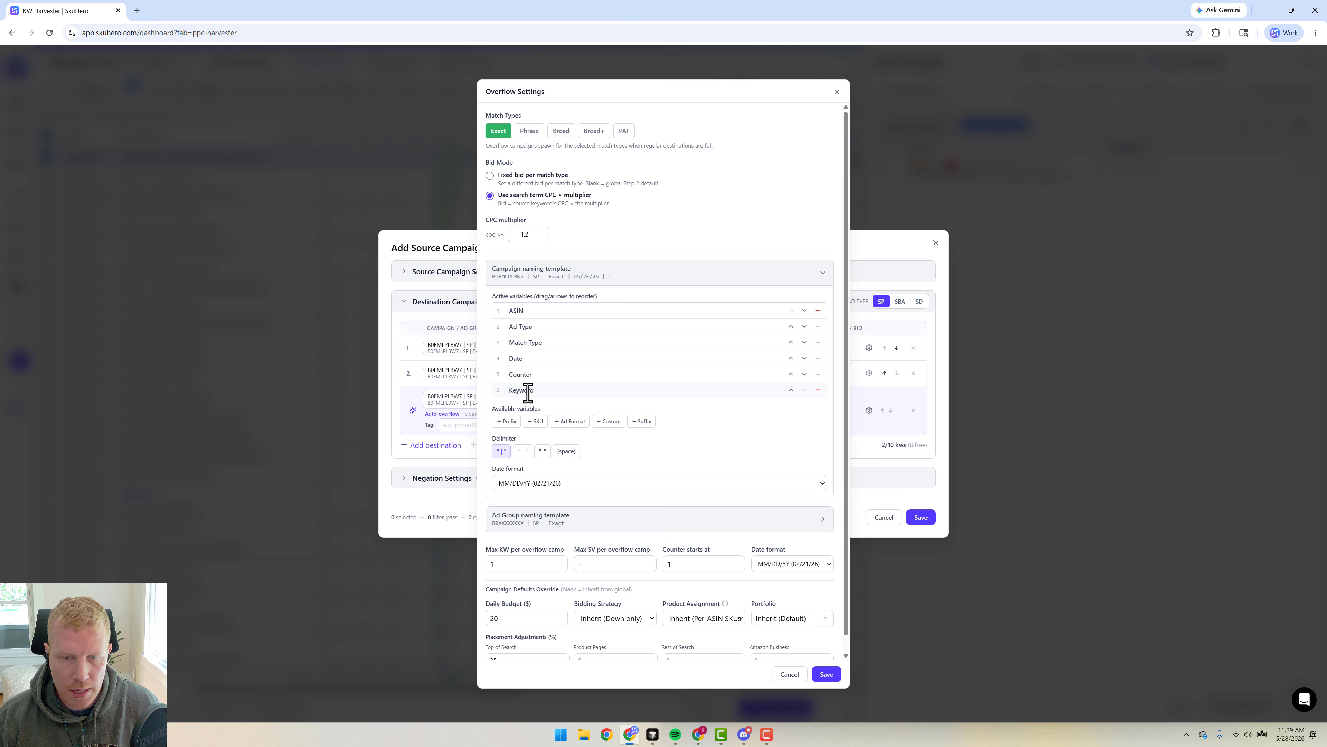
left_click(790, 374)
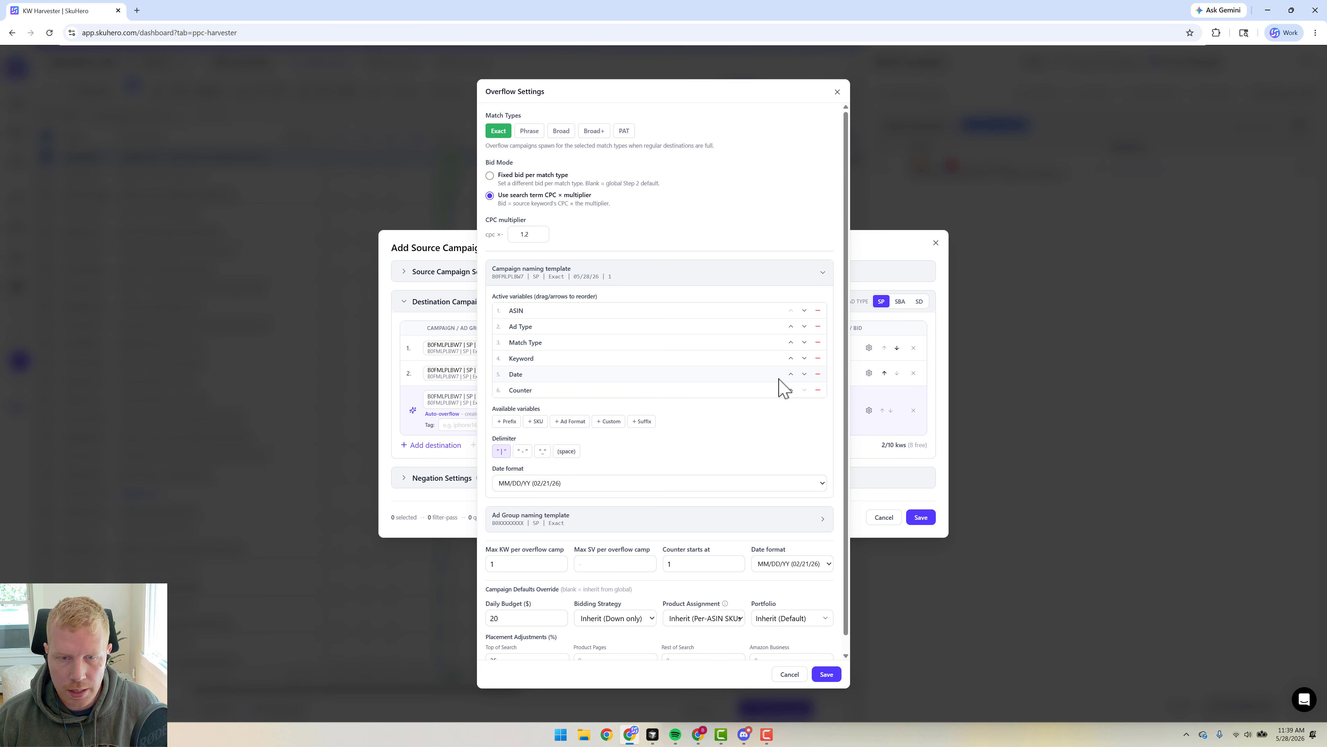
left_click(827, 674)
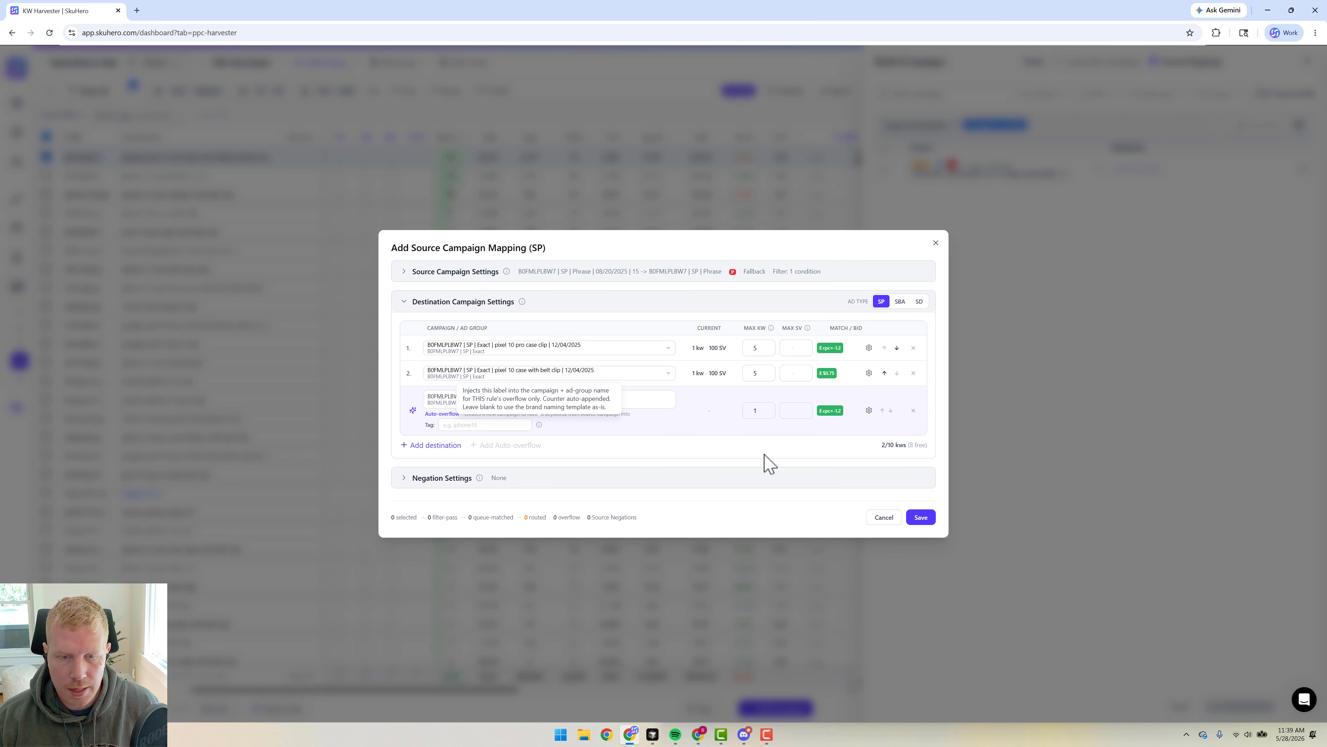
- Enable Exact negation at the Source Campaign level and save the source campaign mapping
left_click(443, 475)
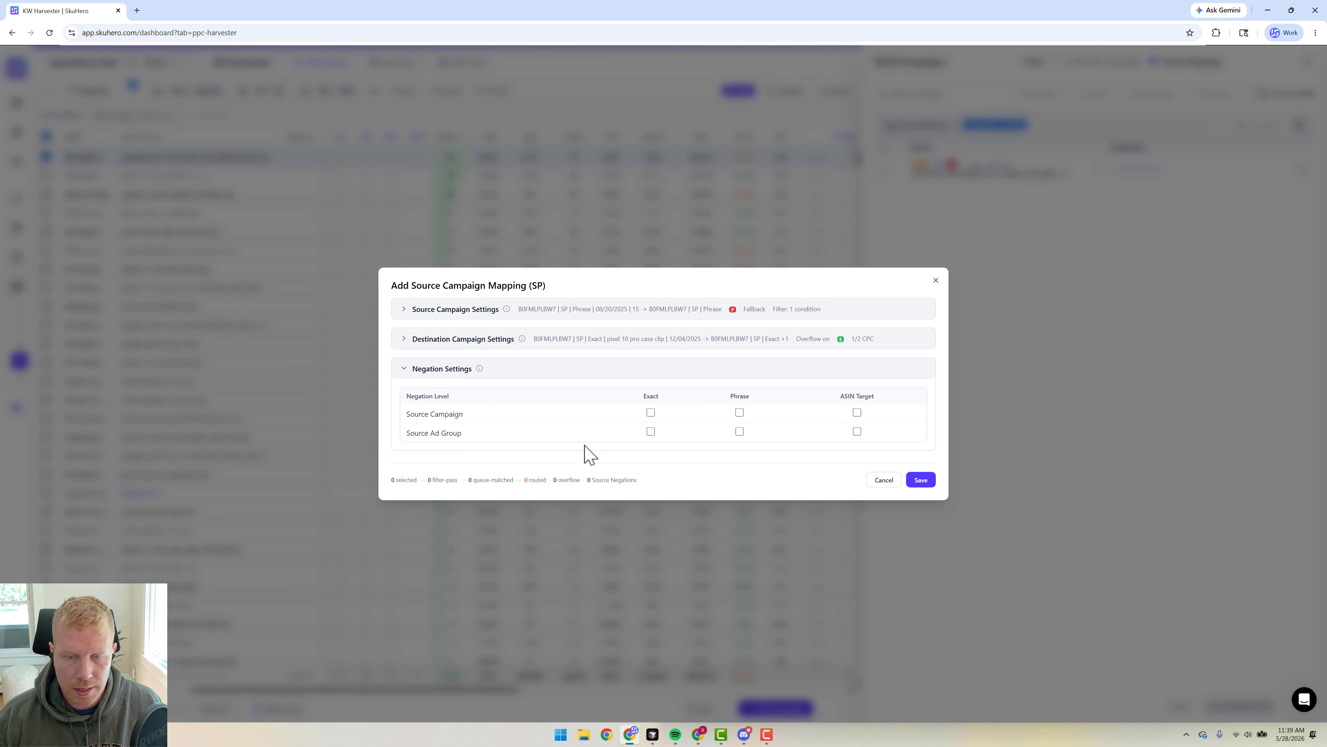
left_click(651, 412)
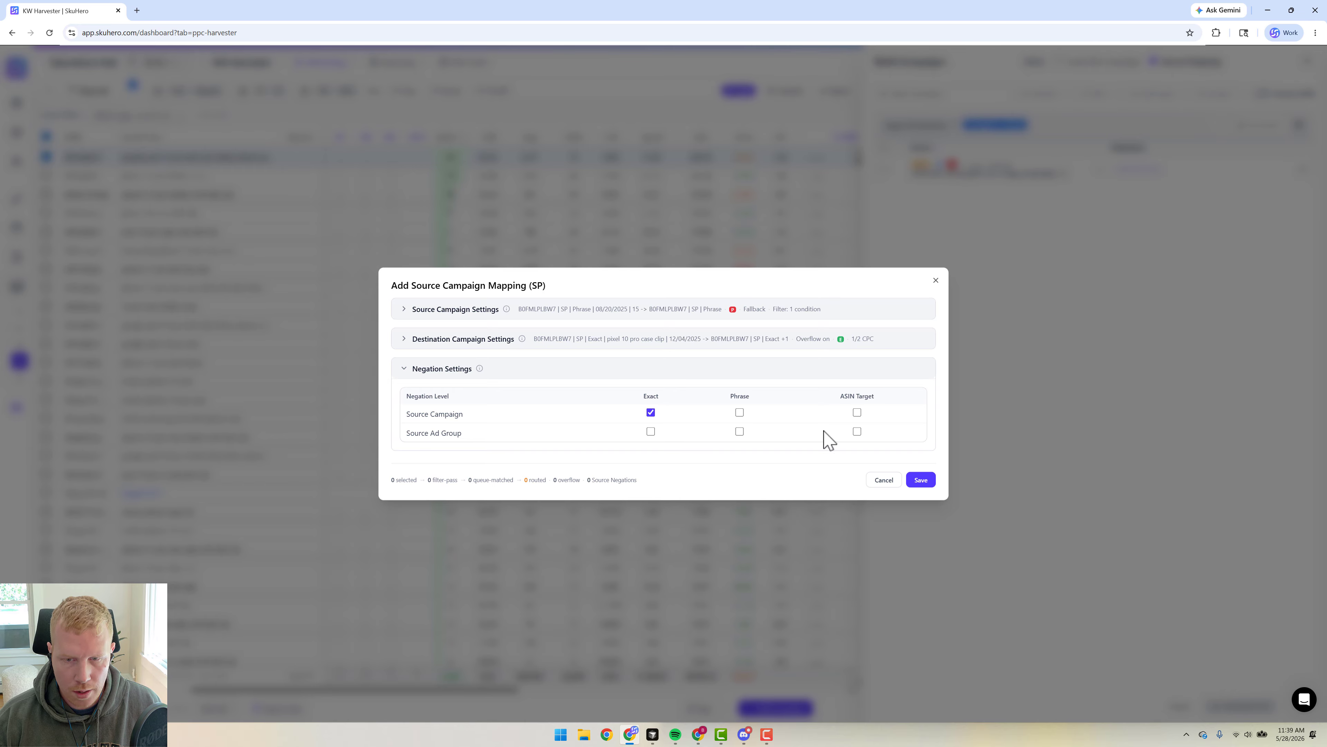
left_click(926, 481)
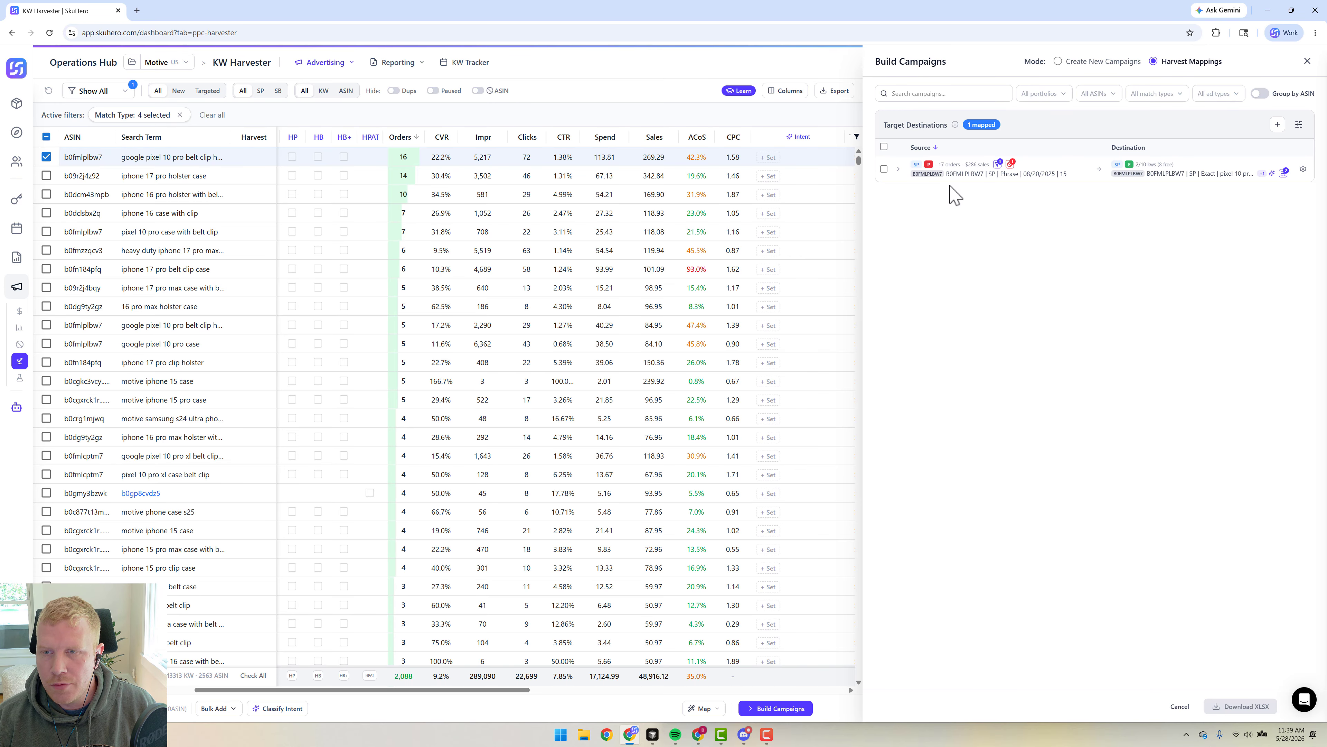
- Examine the saved mapping's destinations, campaign overrides and source settings in the Target Destinations list
left_click(898, 169)
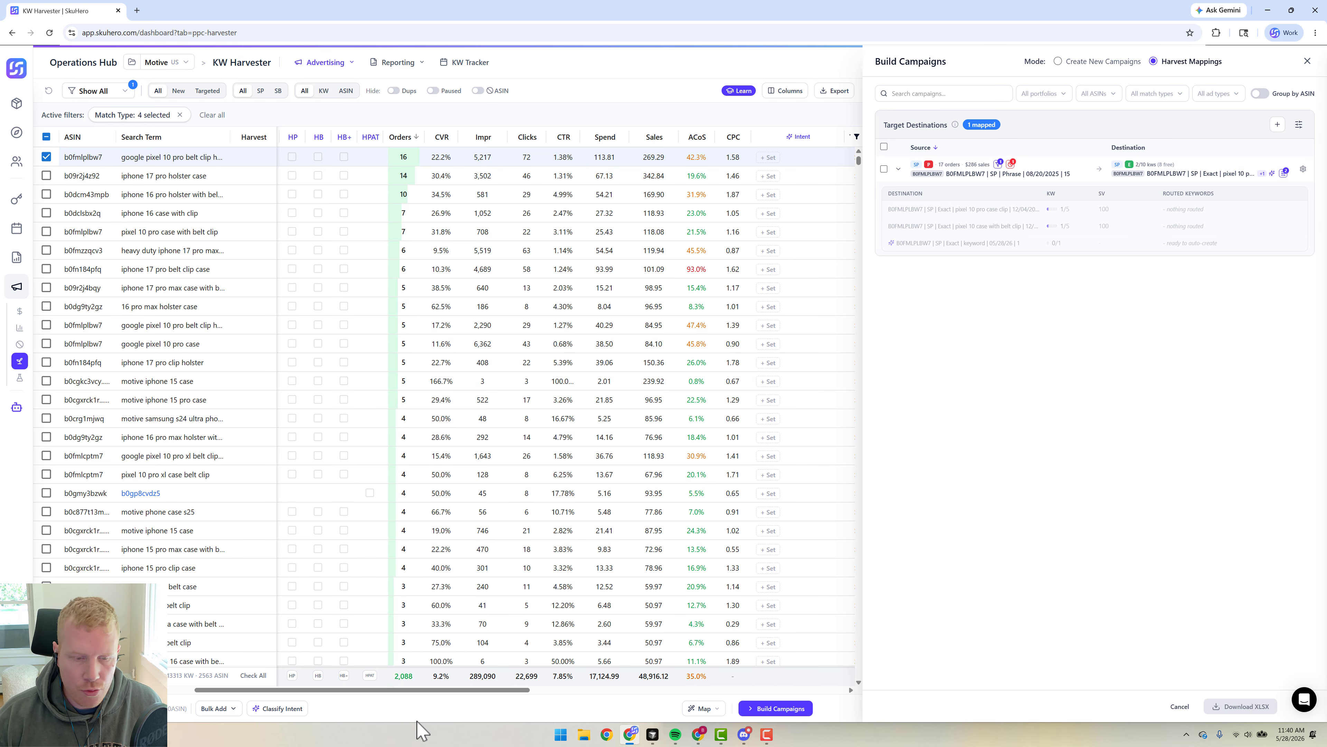
left_click(898, 169)
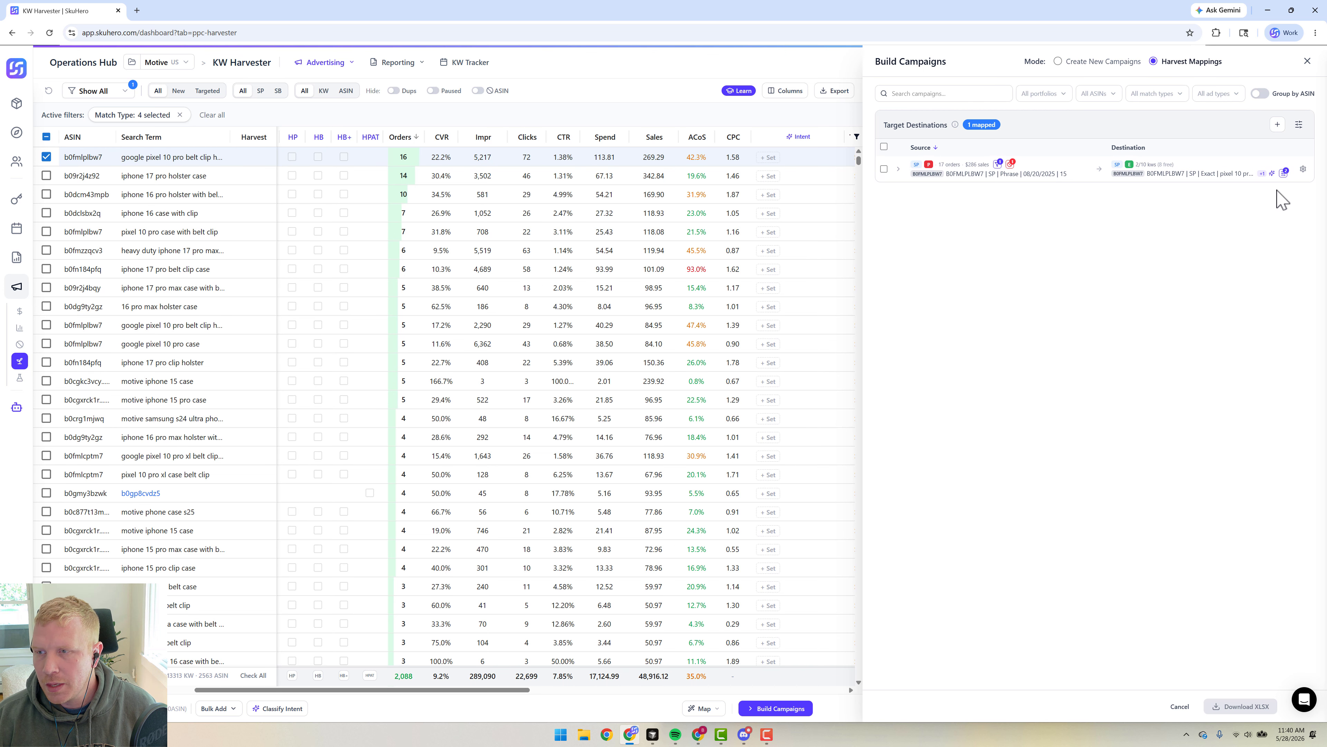
mouse_move(1285, 176)
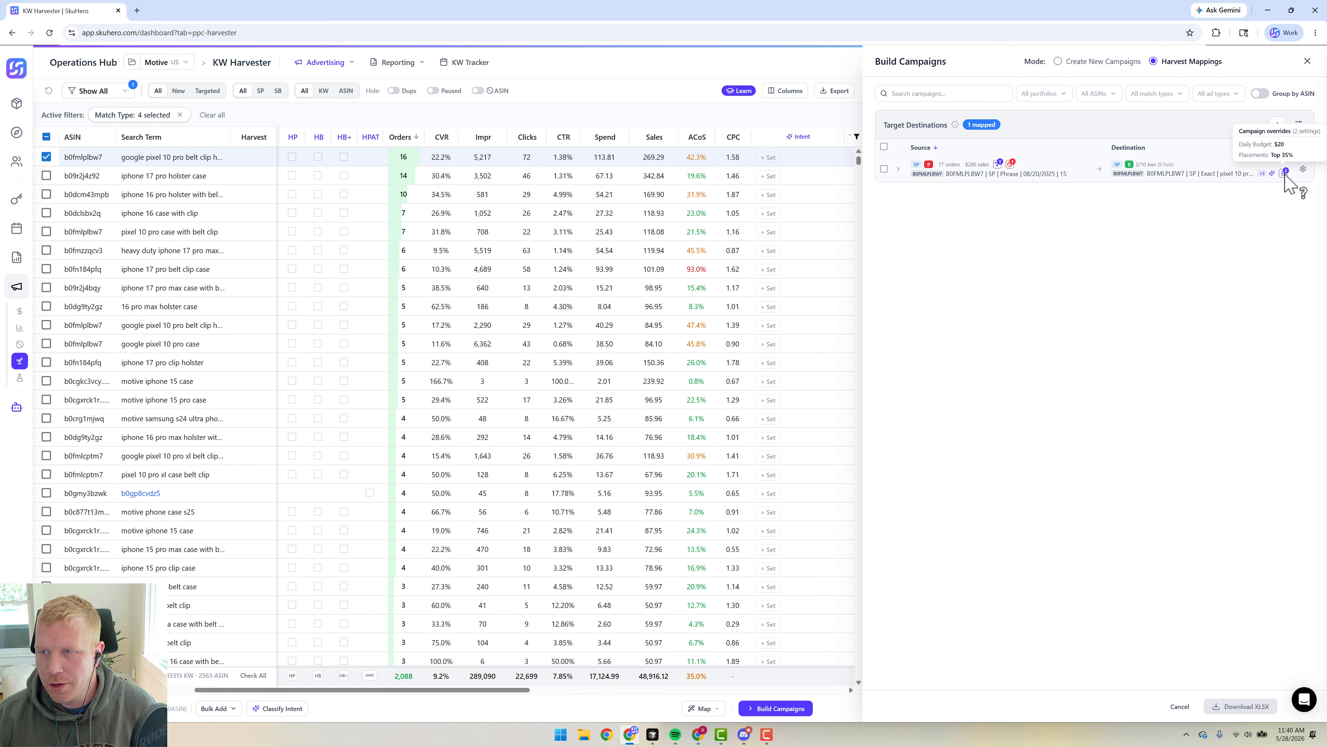
mouse_move(1000, 166)
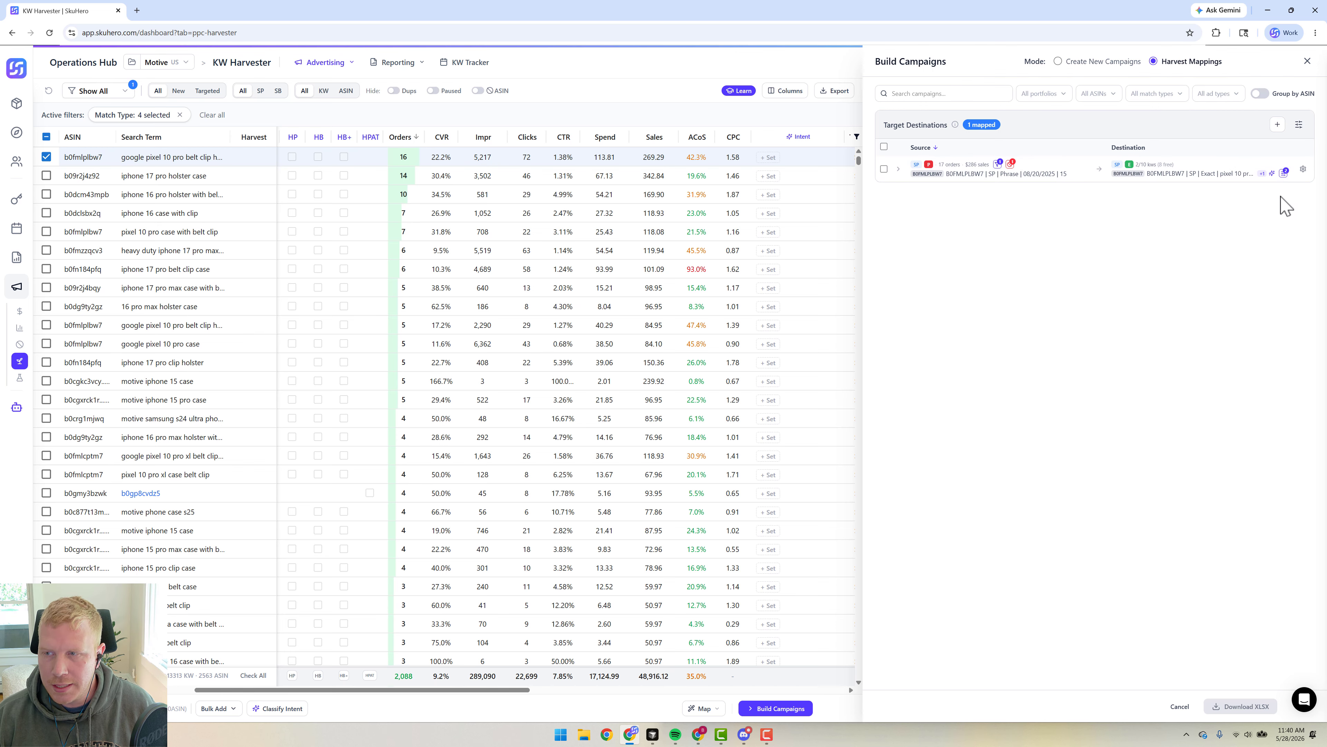
- Duplicate the SP source campaign mapping to the SBA ad type and close its configuration
left_click(1303, 169)
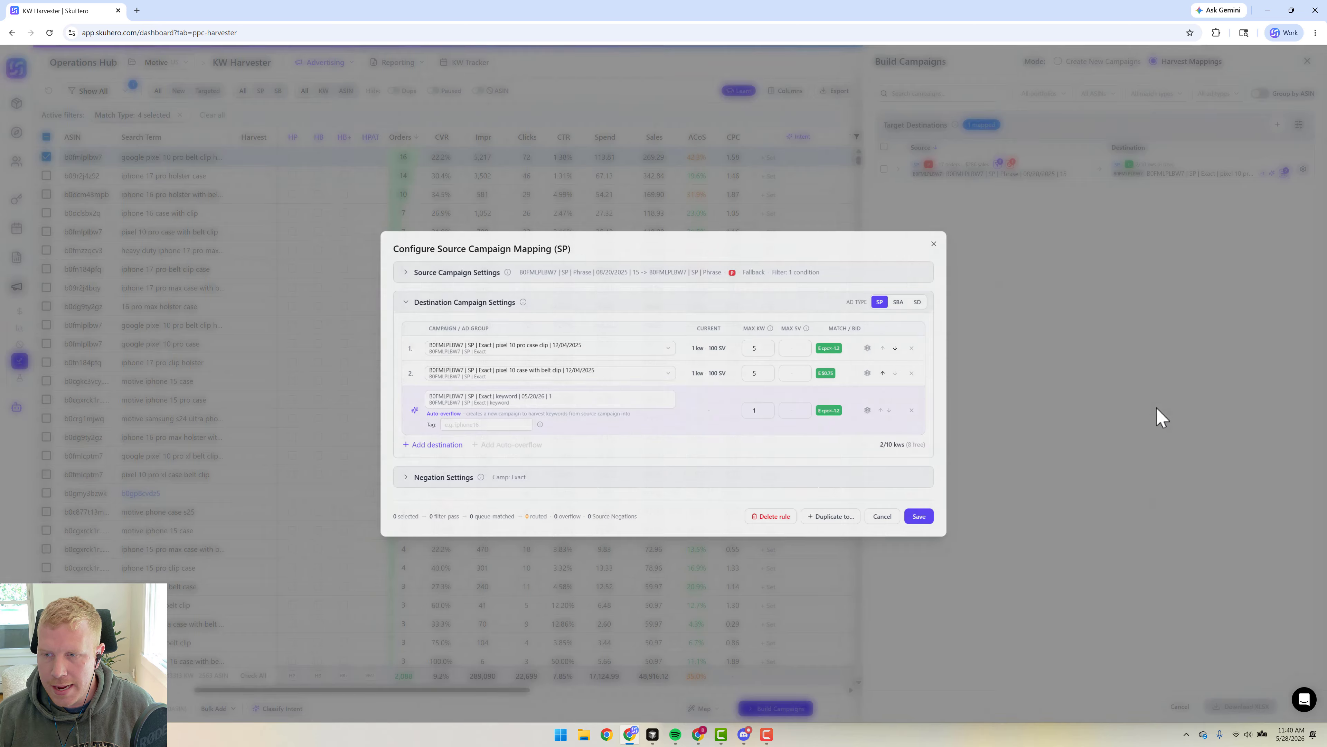
left_click(850, 521)
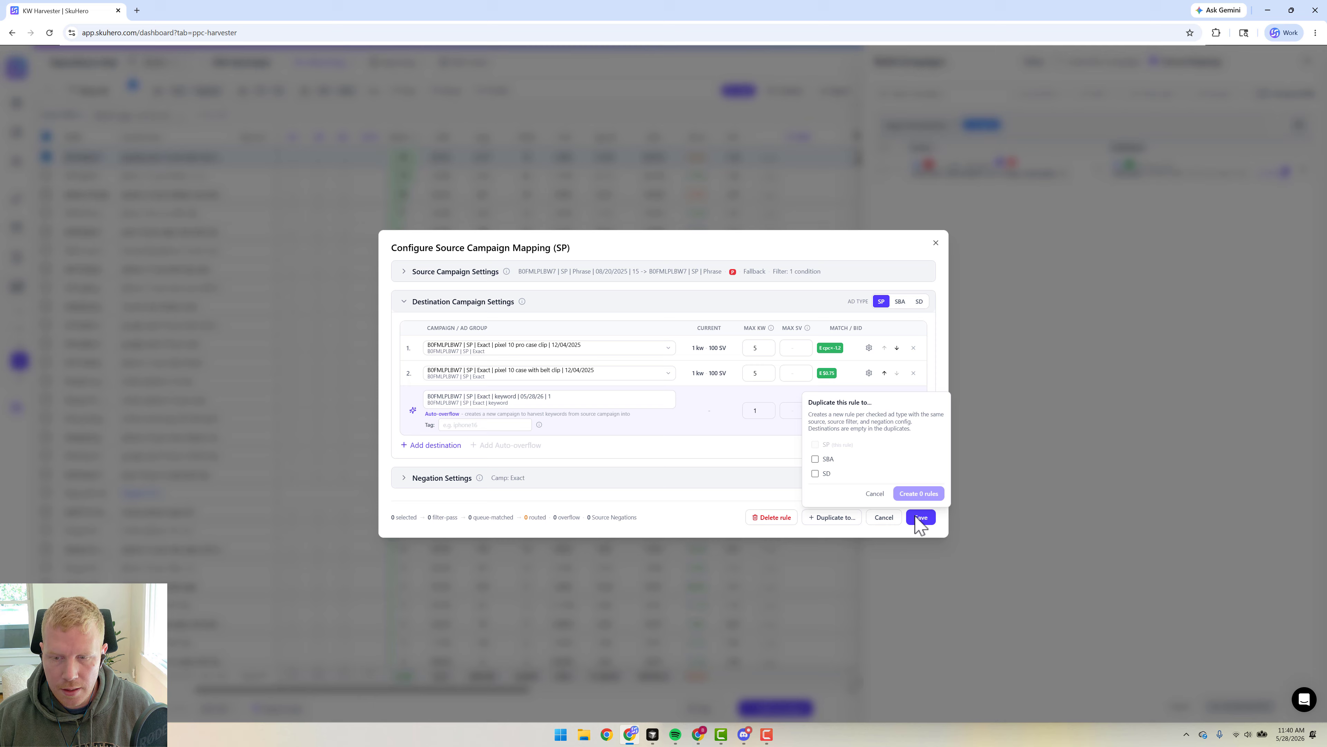
left_click(824, 460)
left_click(921, 493)
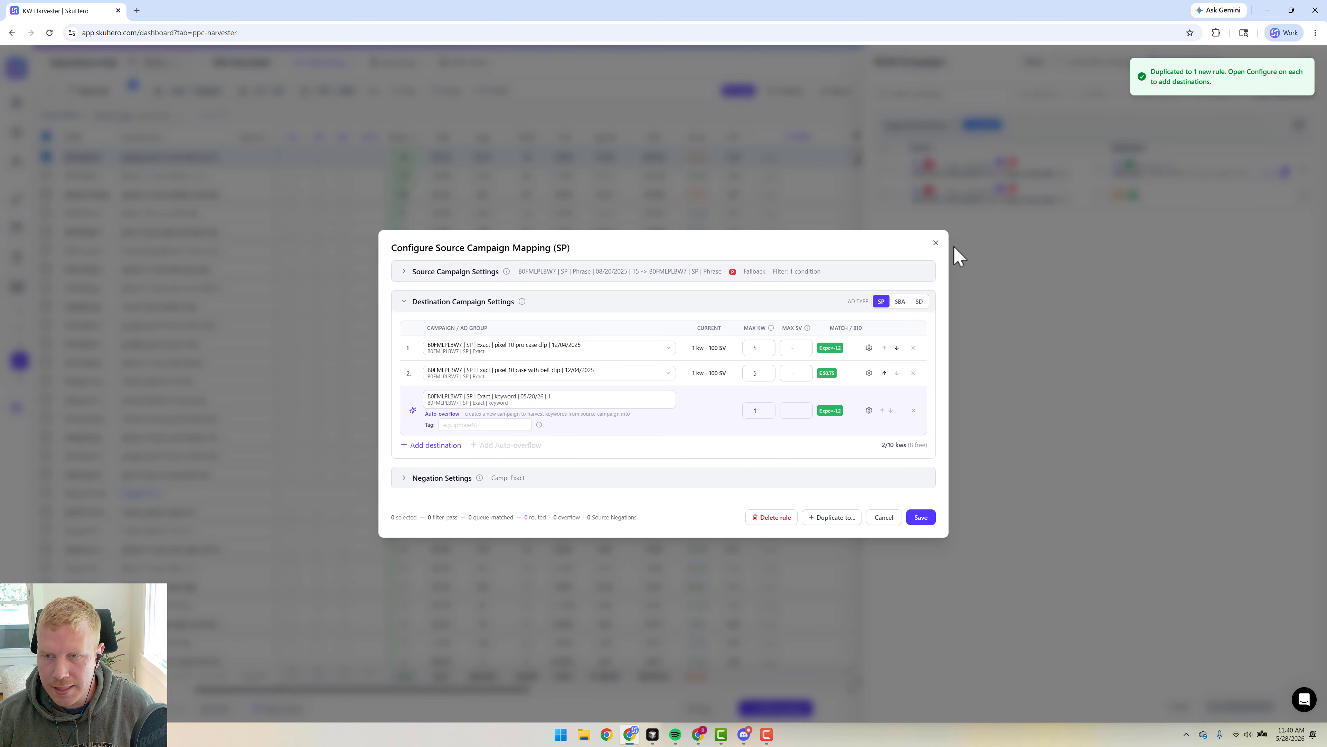
left_click(936, 243)
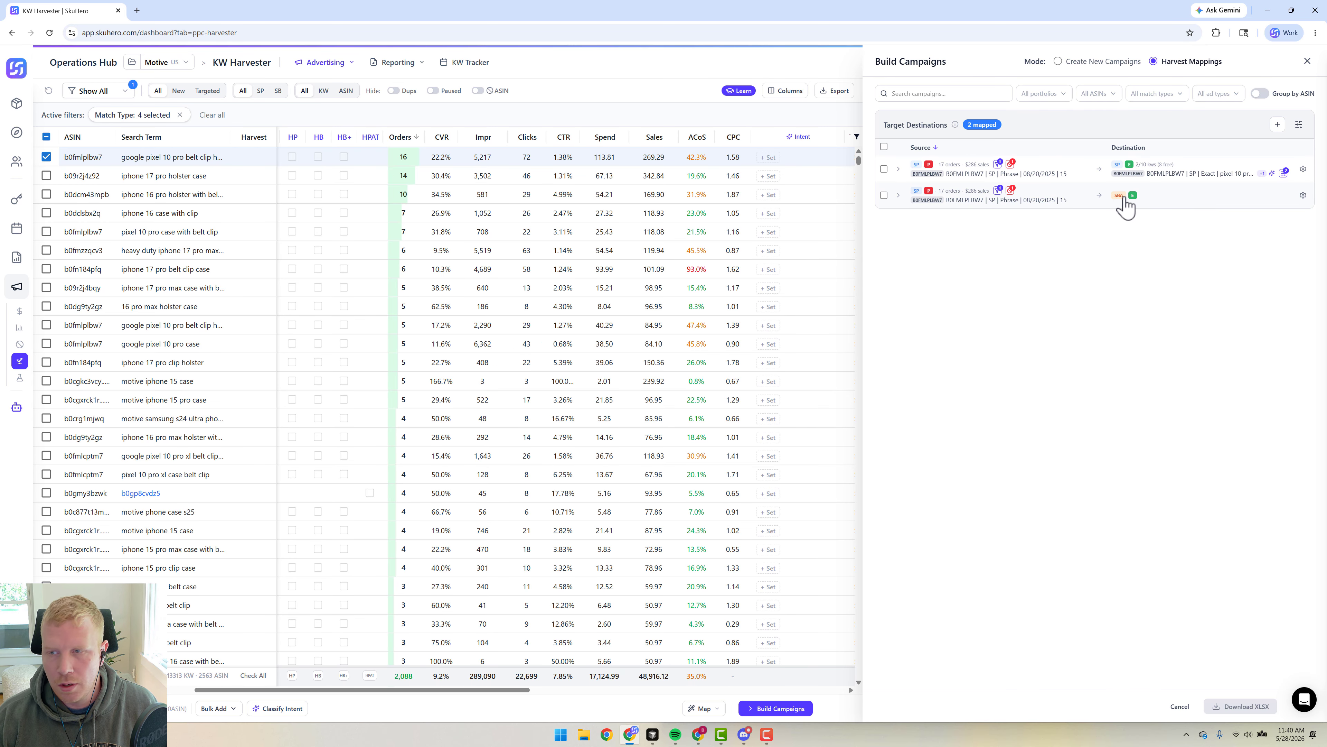
- Delete the Orders filter rule from the duplicated SBA mapping's source campaign settings and apply the empty filter
left_click(1177, 195)
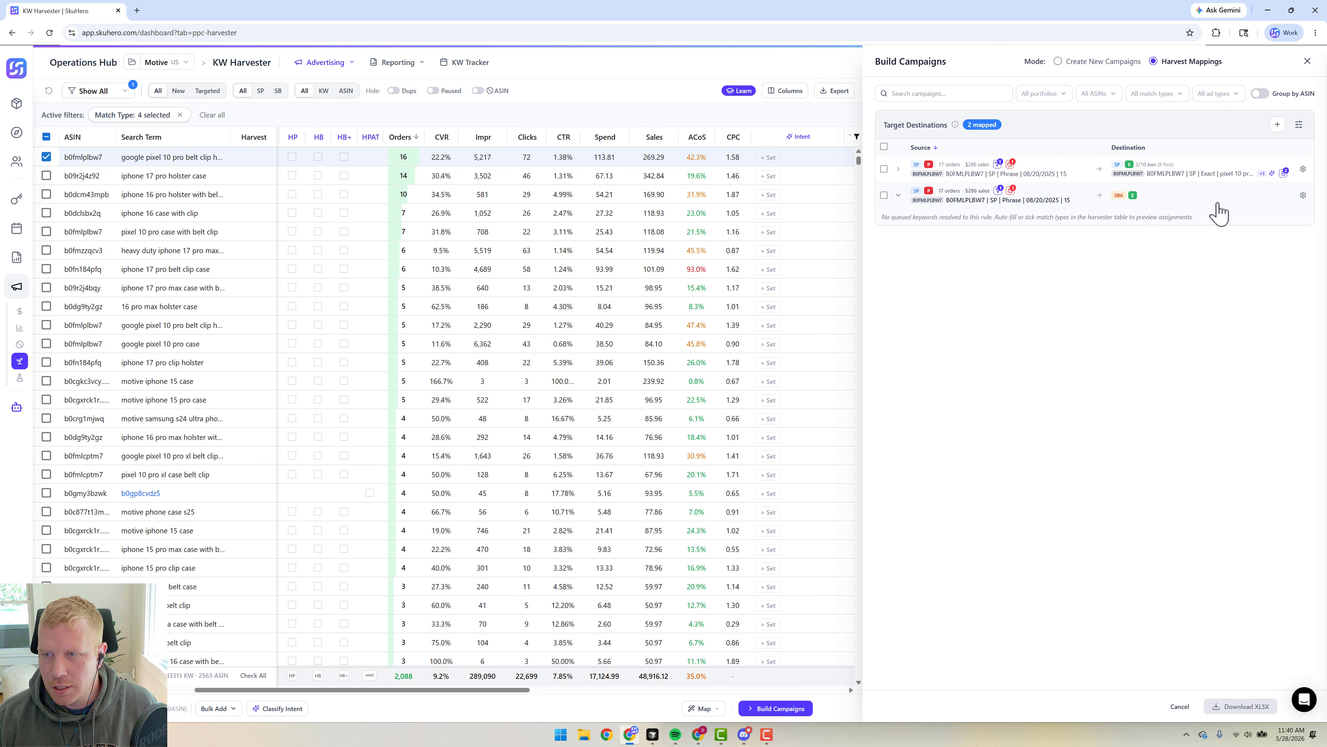
left_click(1303, 195)
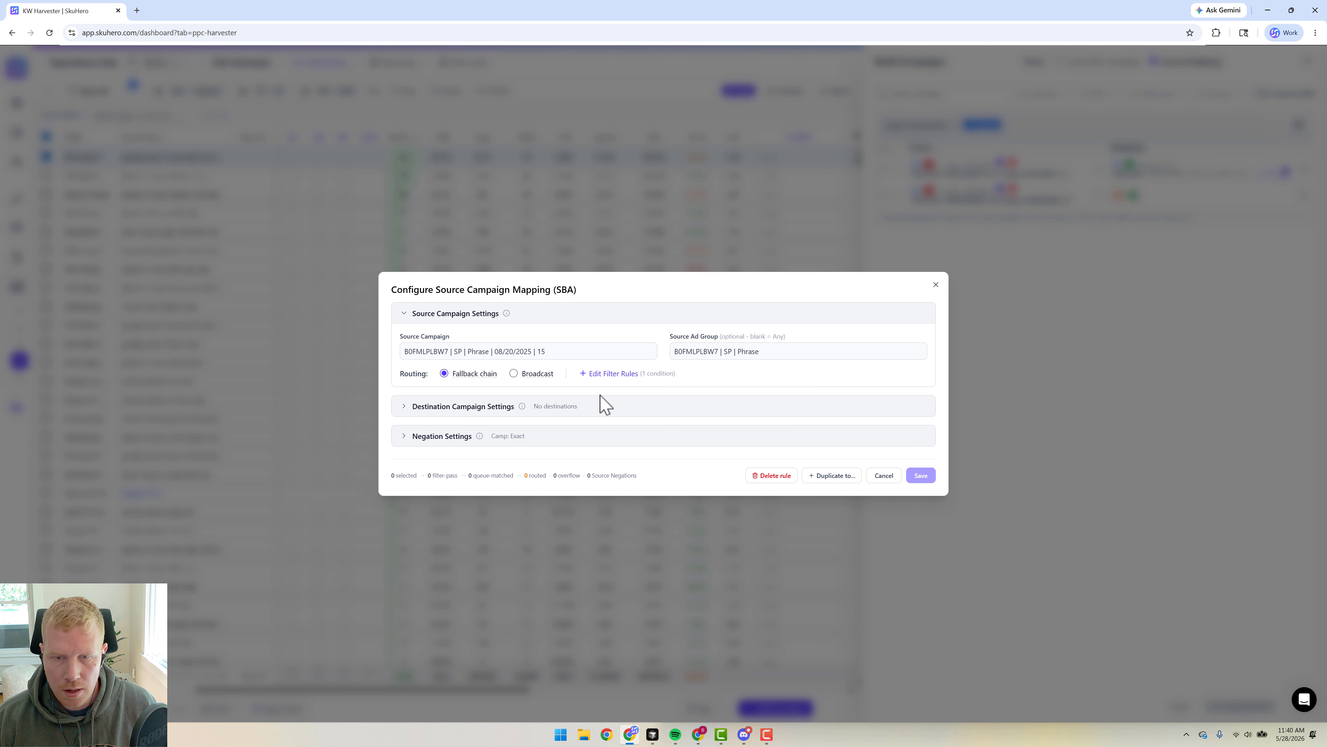
left_click(590, 374)
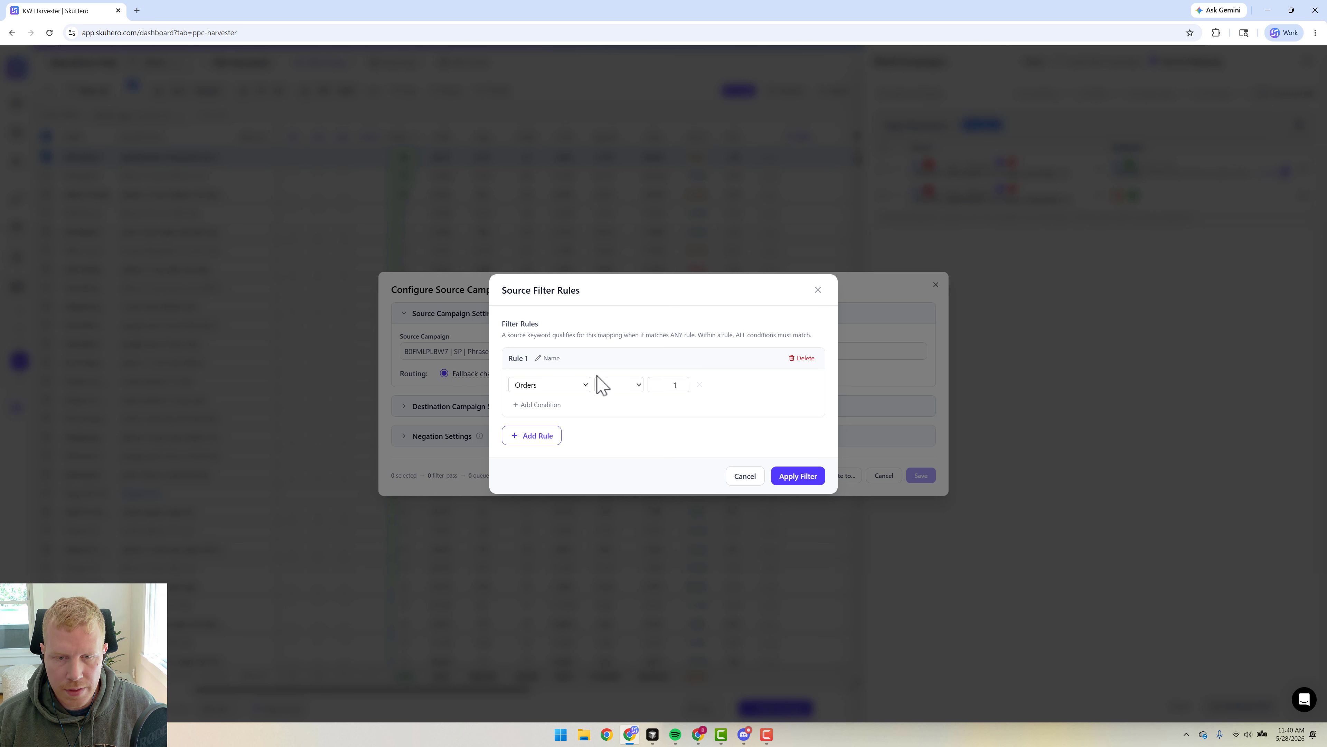
left_click(813, 359)
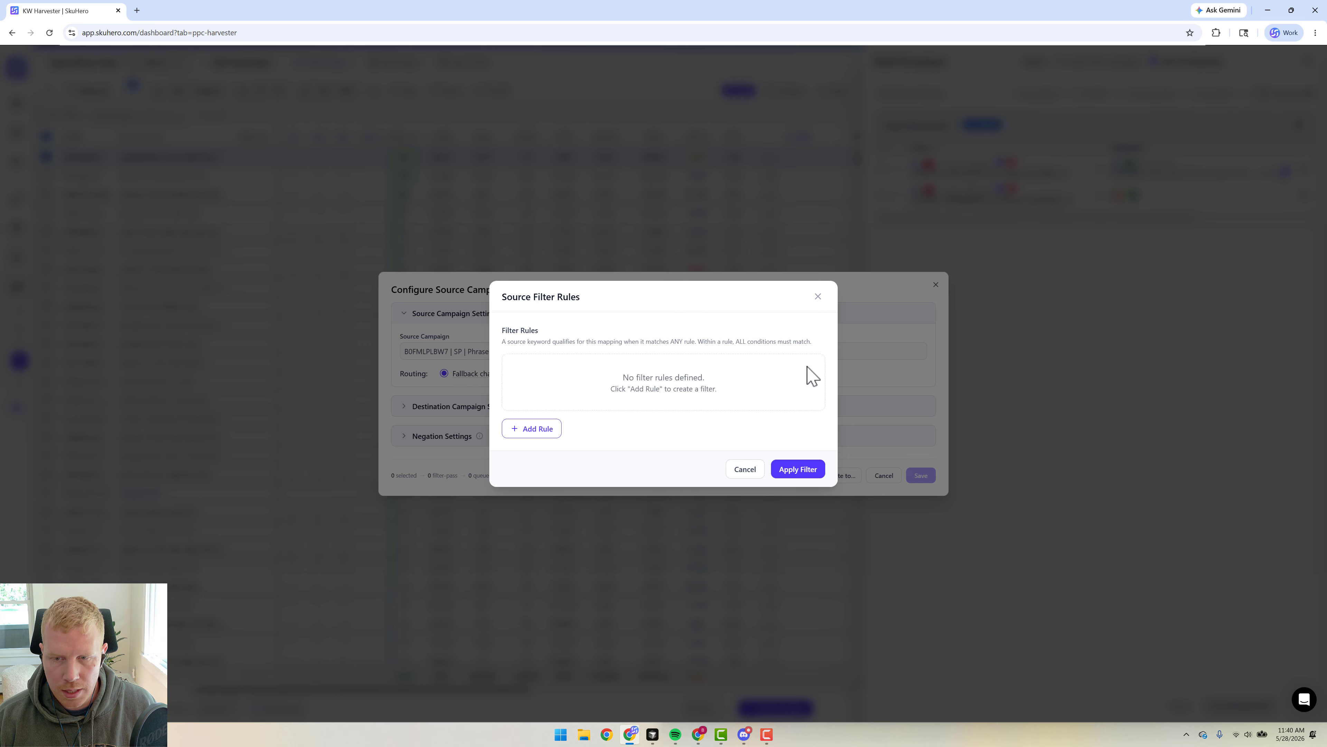
left_click(789, 471)
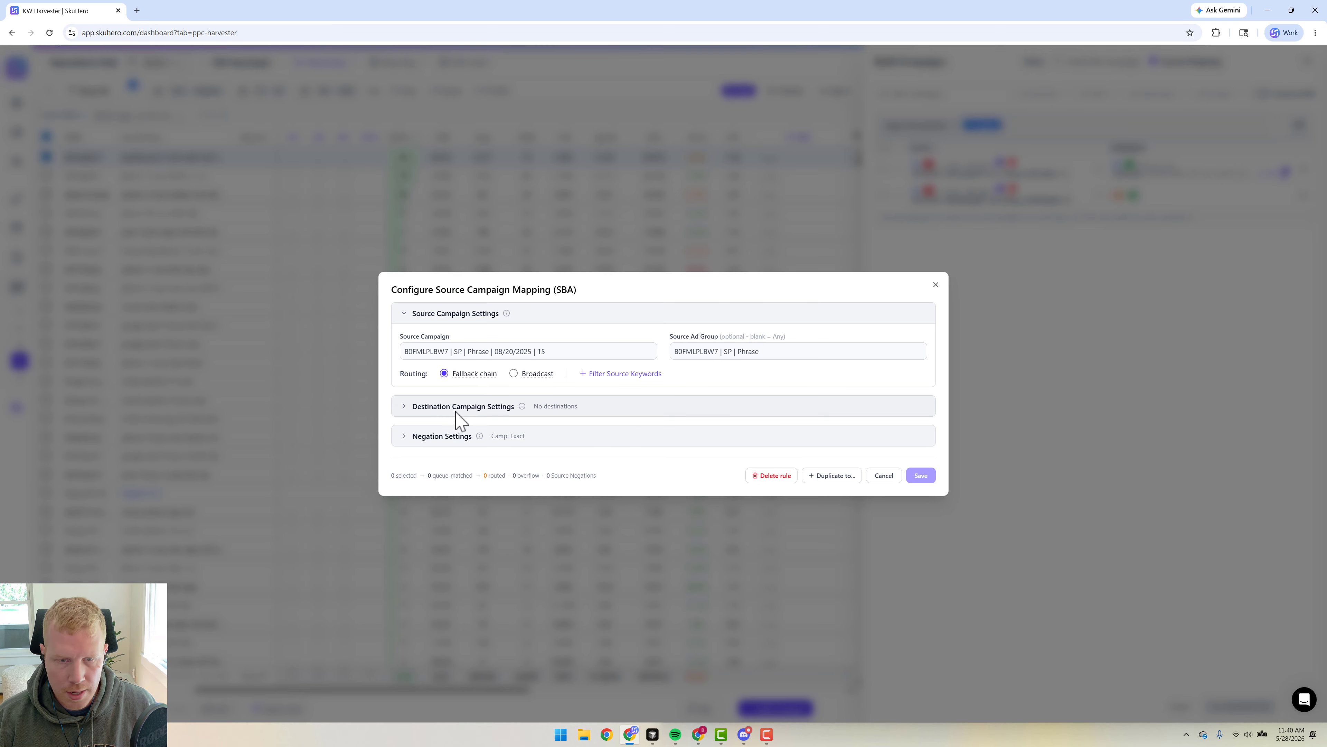
- Add the single-ASIN campaign iPhone 13 Heavy Duty Bunker Video Headline as the SBA mapping's destination
left_click(401, 408)
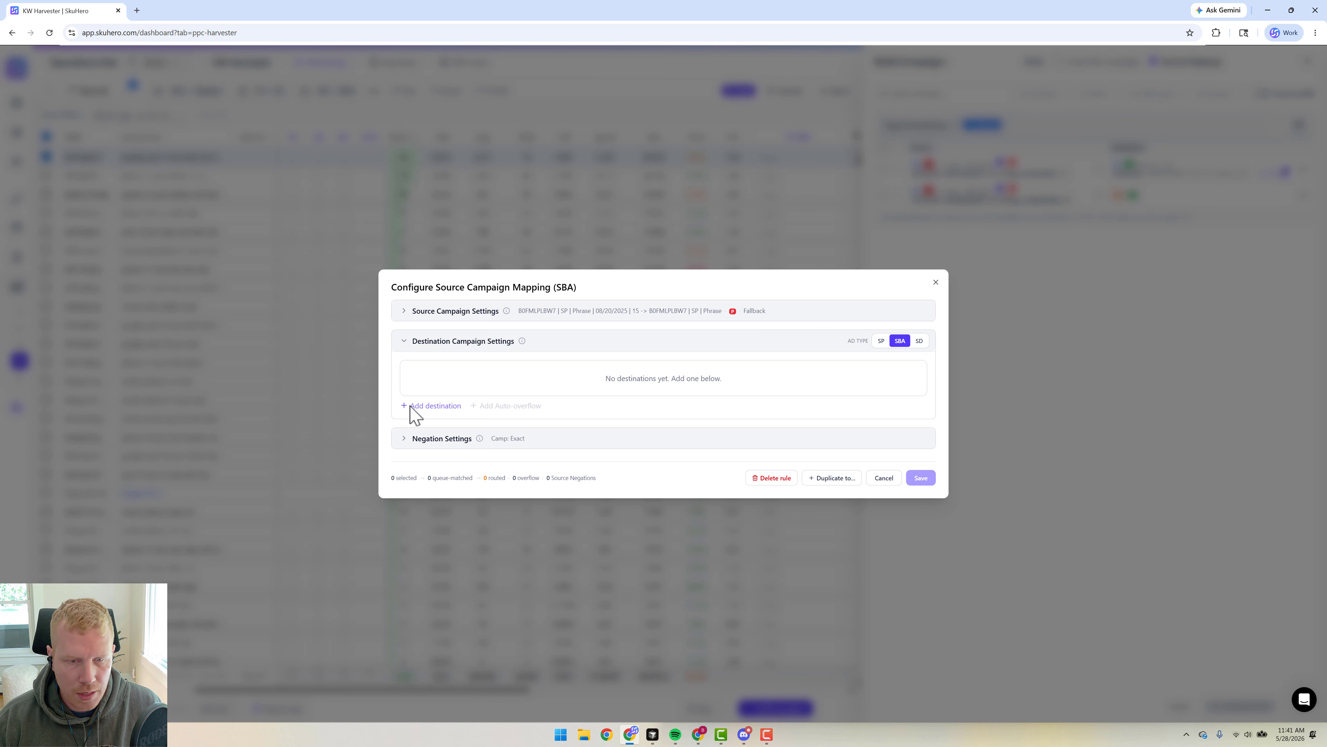
left_click(432, 406)
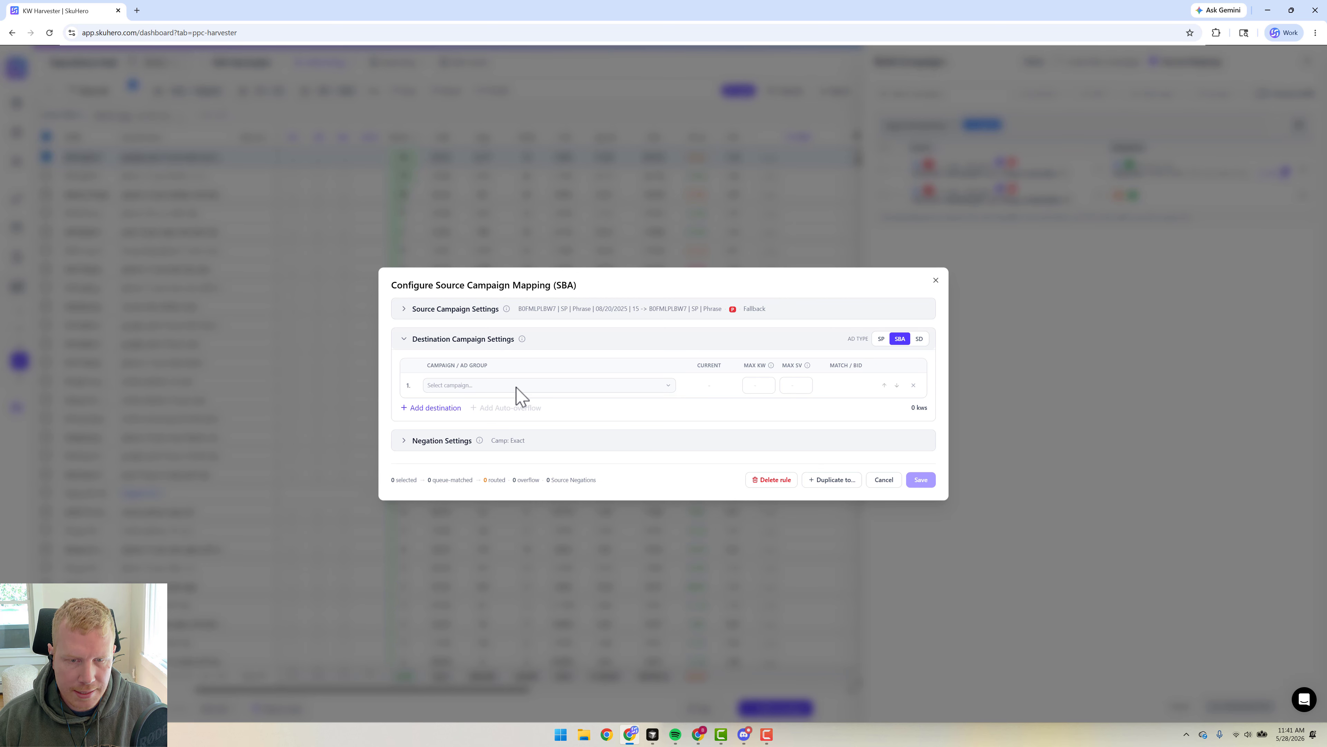
left_click(537, 386)
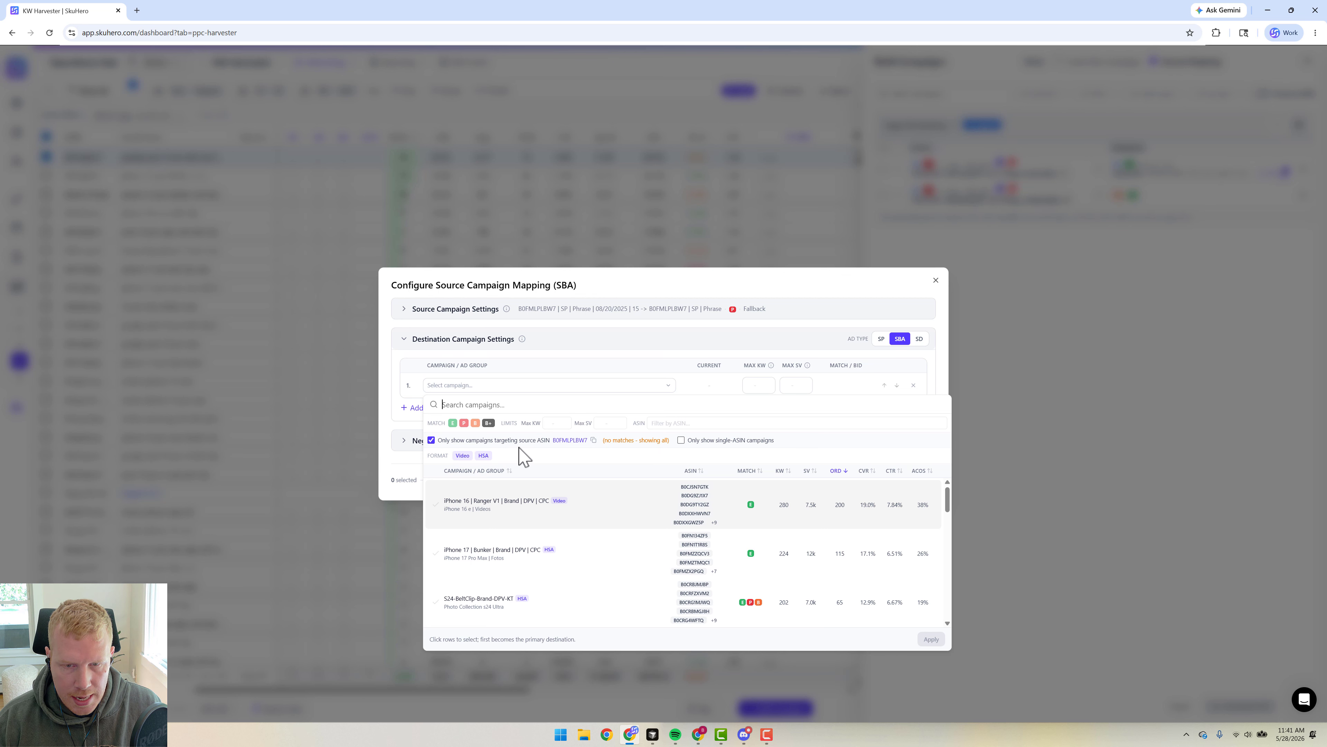
left_click(681, 440)
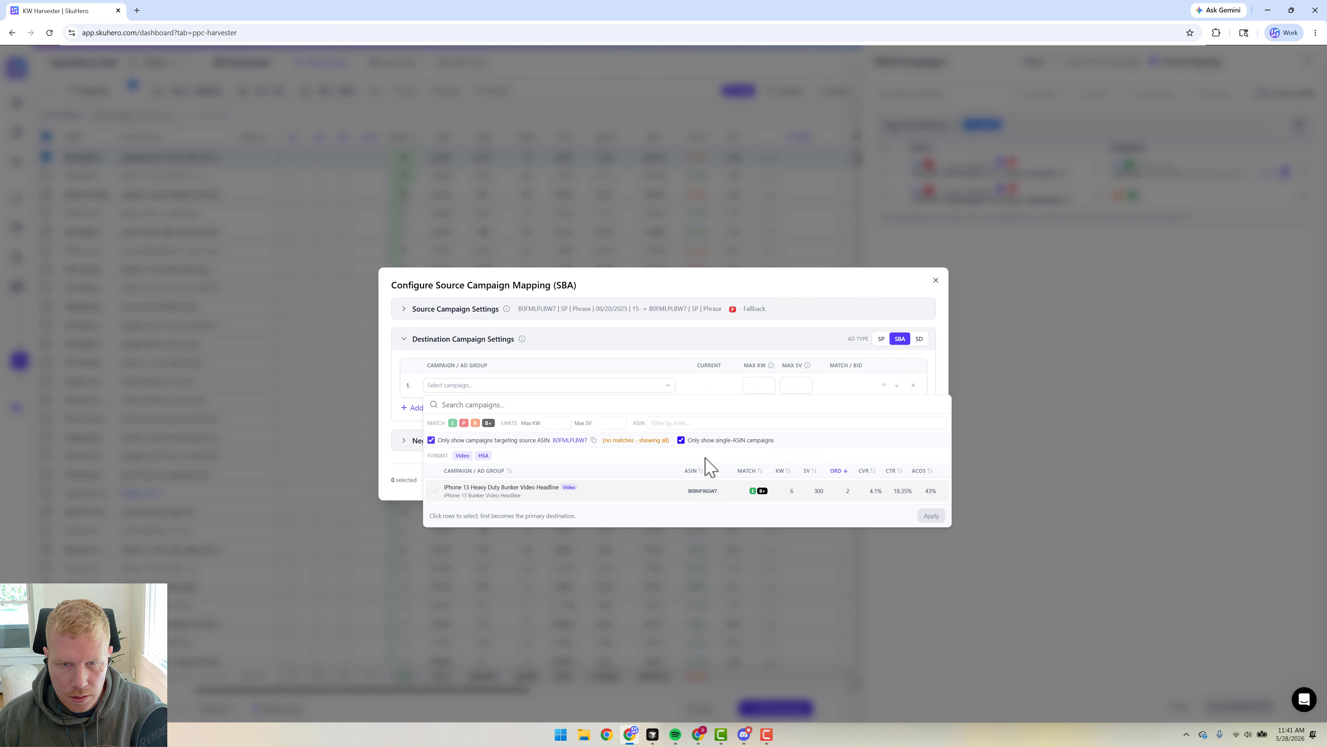
left_click(502, 494)
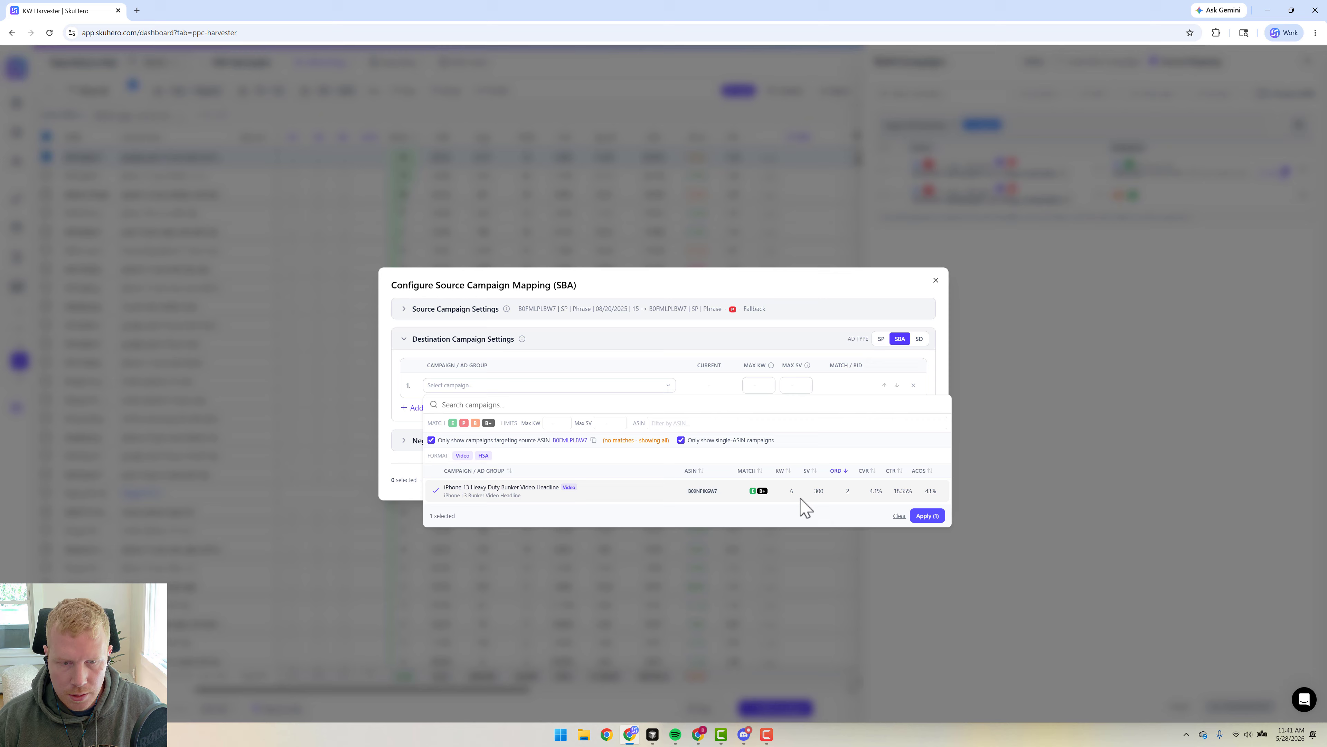
left_click(922, 517)
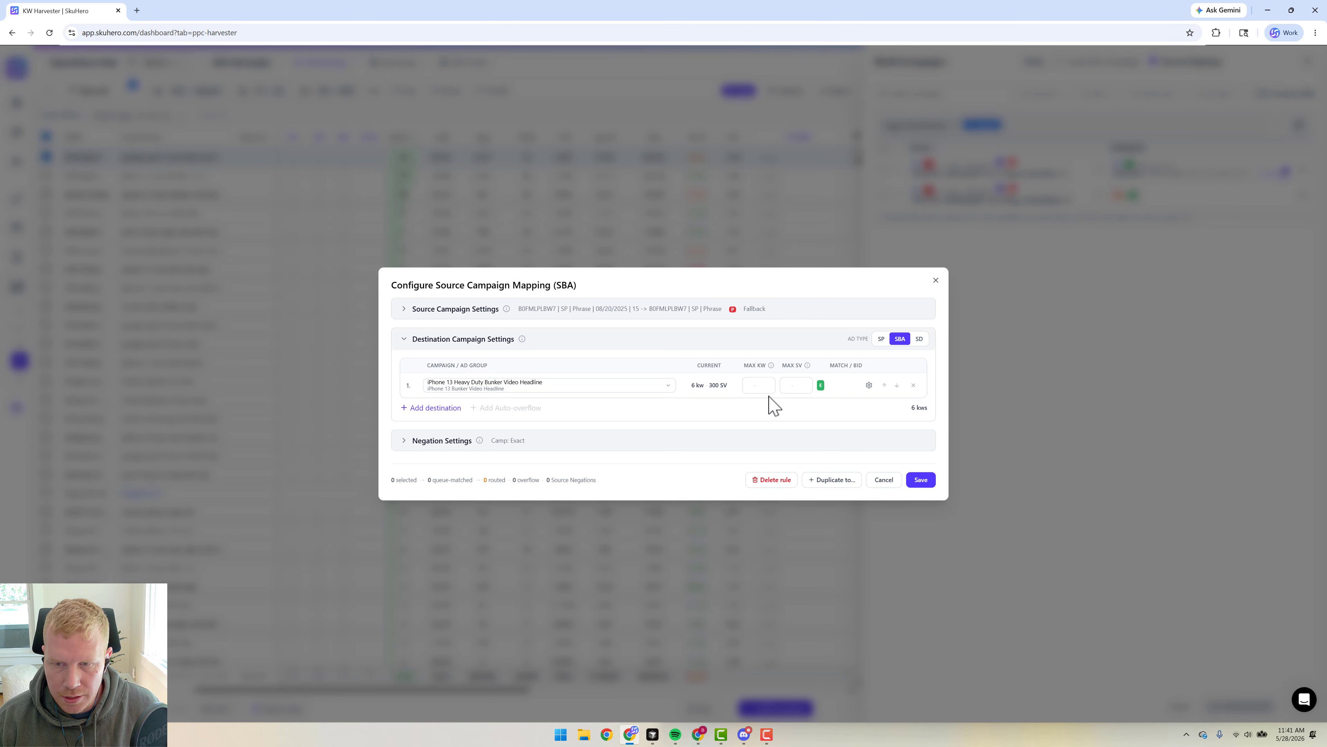
- Set a fixed Exact bid of $1 for the video headline destination and save the SBA mapping
left_click(869, 385)
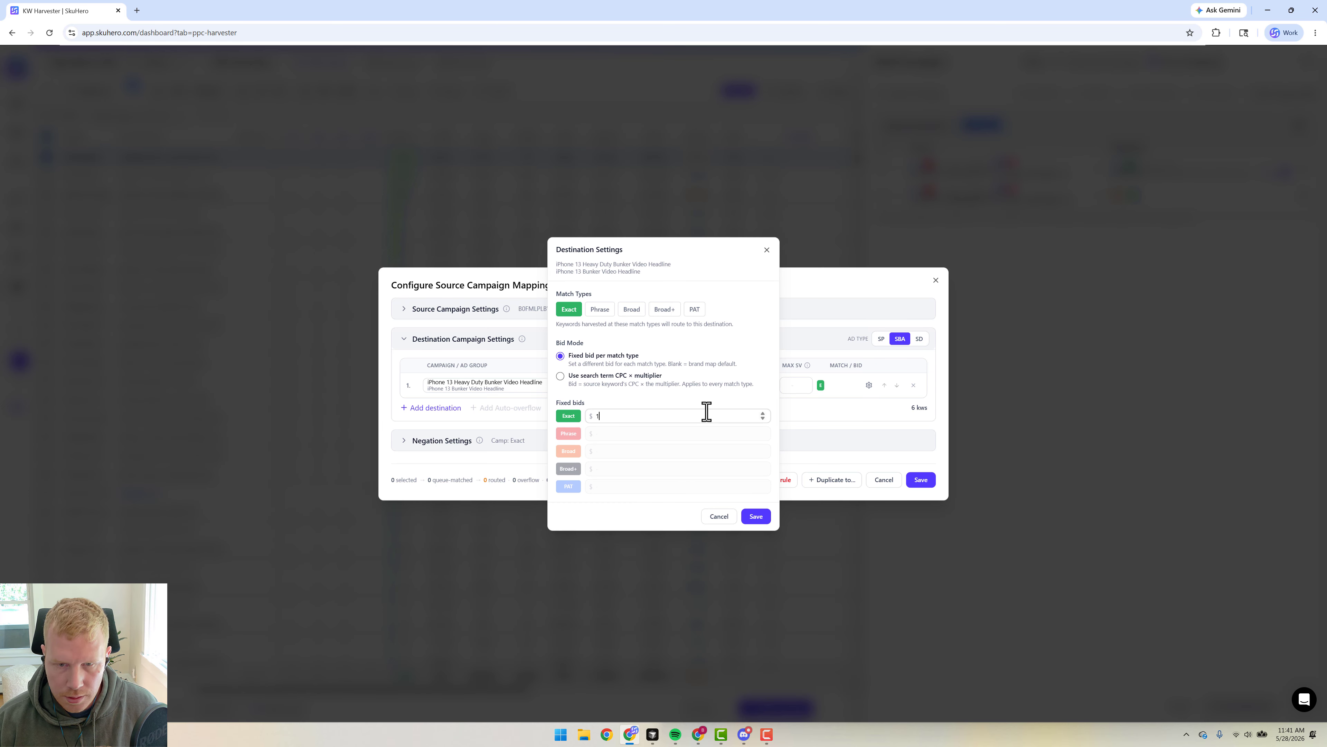
type("1")
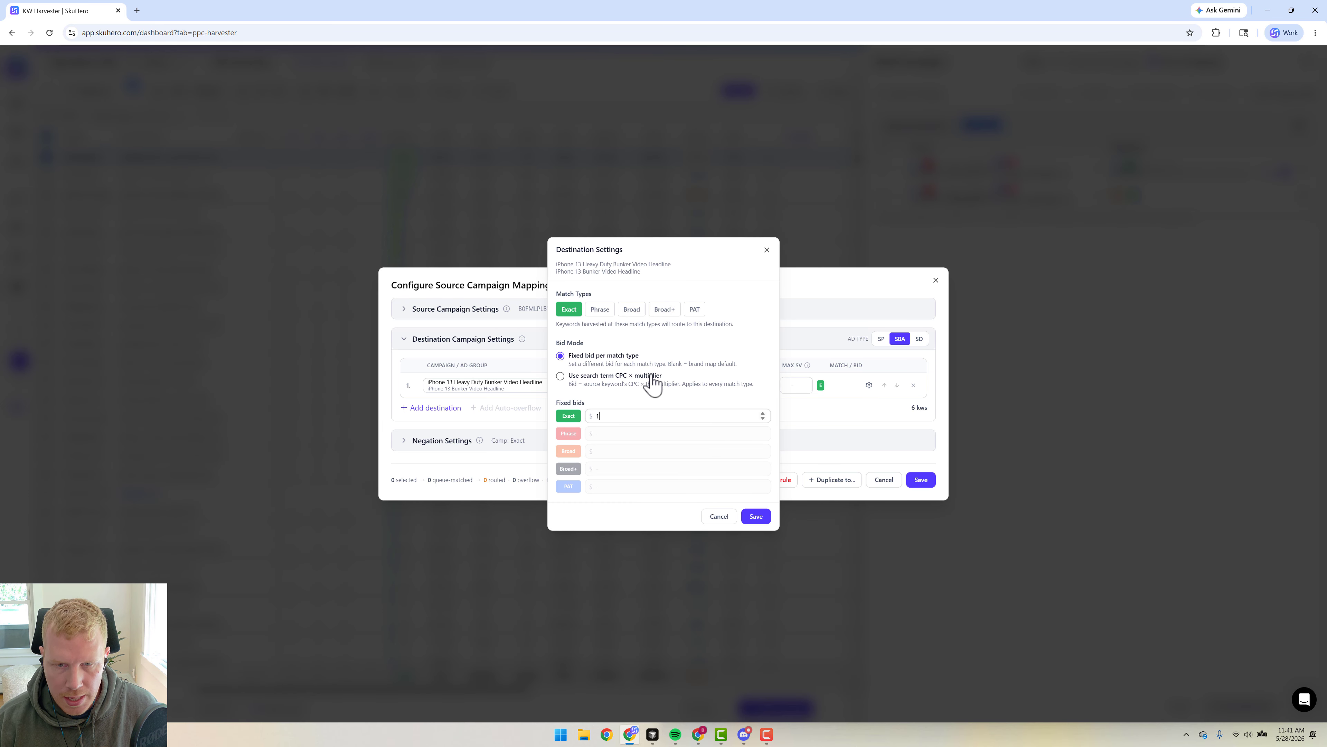
left_click(758, 516)
left_click(921, 480)
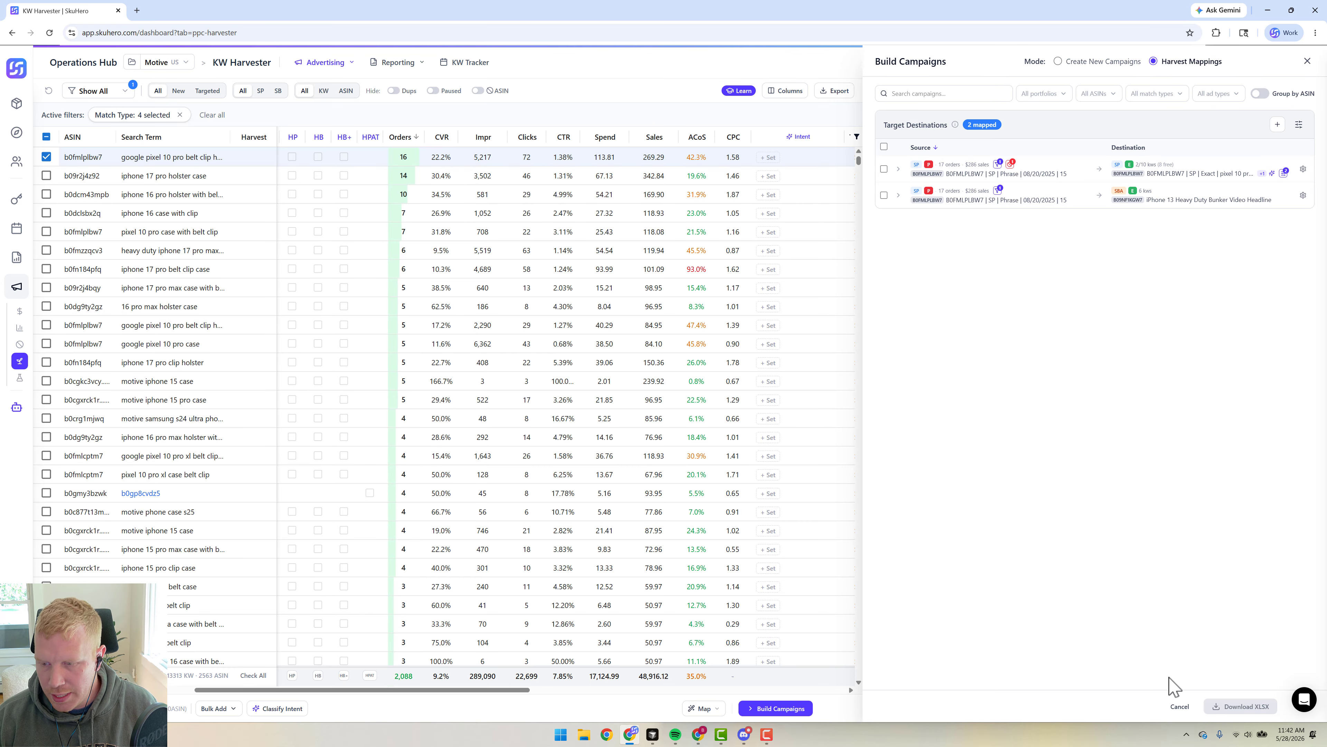
- Leave Build Campaigns, reset the search term table's filters and selection, and auto-fill the harvest selections from the saved mappings
left_click(1179, 706)
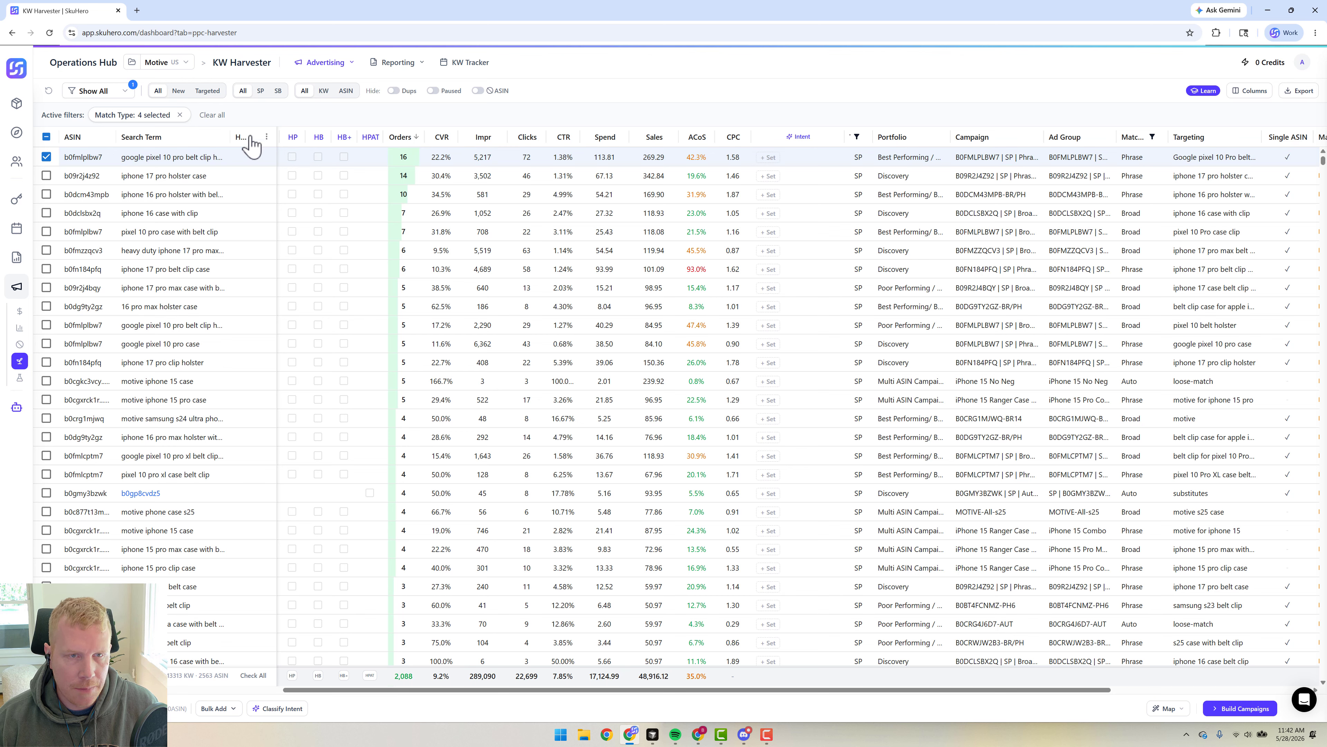
left_click(49, 90)
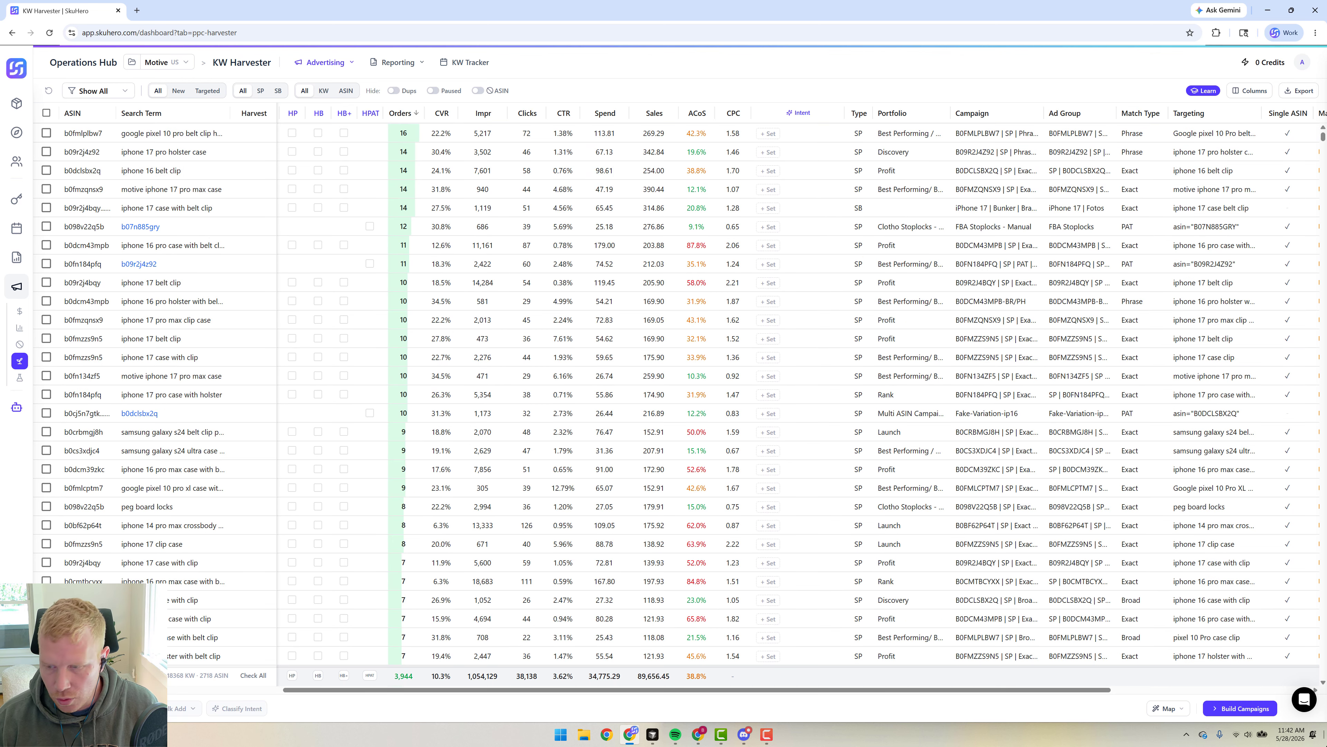
left_click(1173, 709)
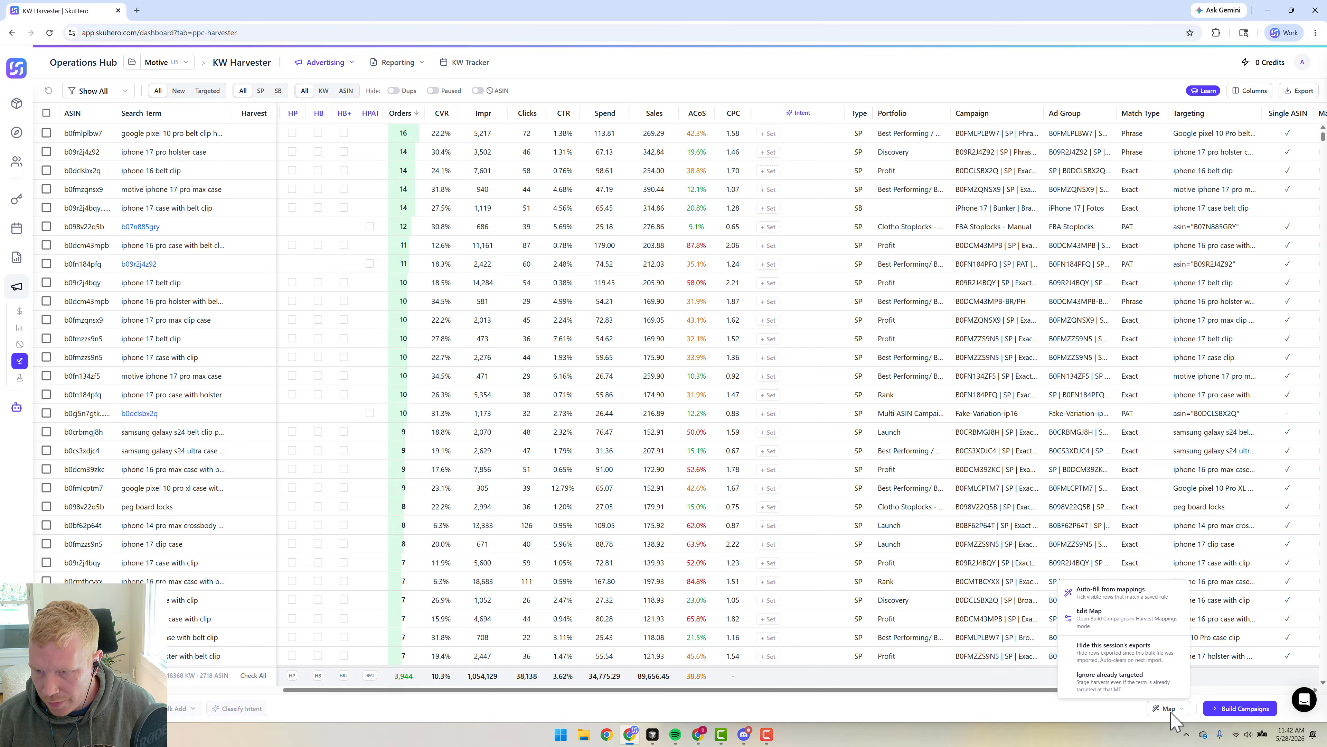
left_click(1114, 596)
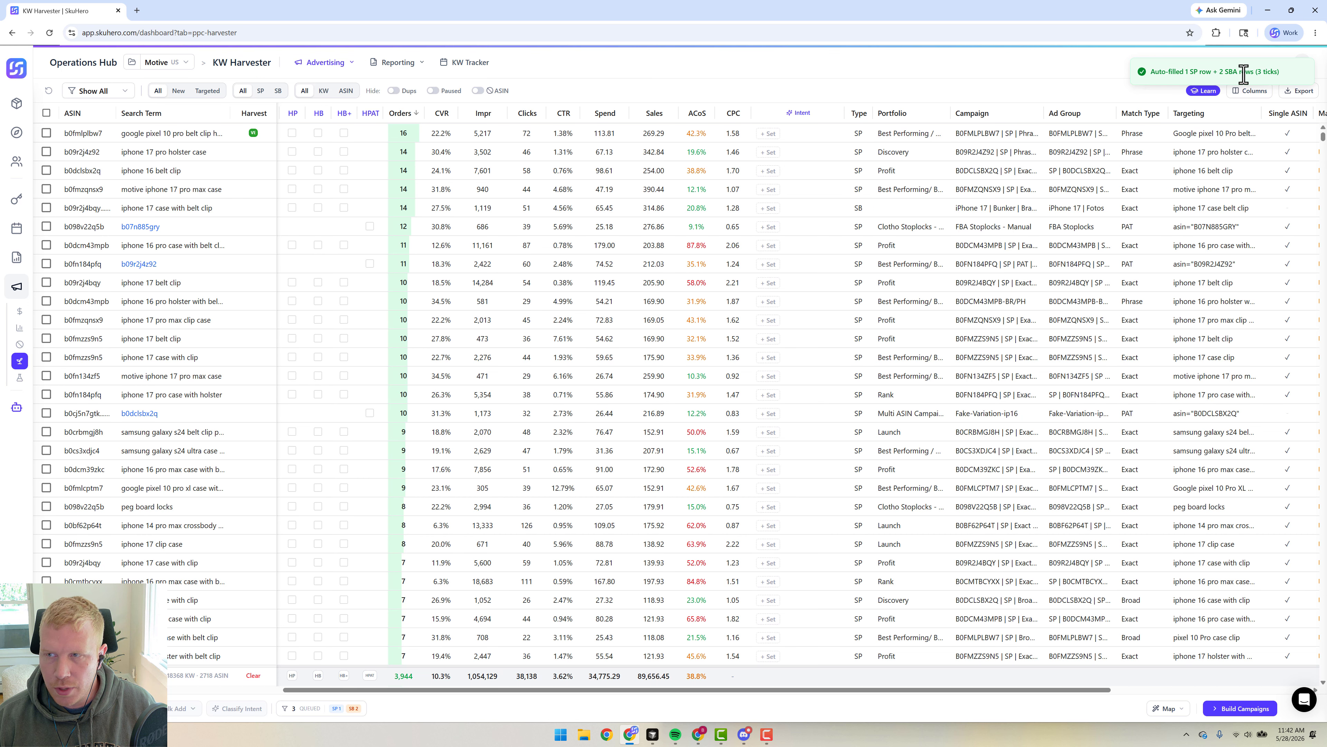
- Filter the table to the queued search terms and check their SP and SB match type columns
mouse_move(343, 710)
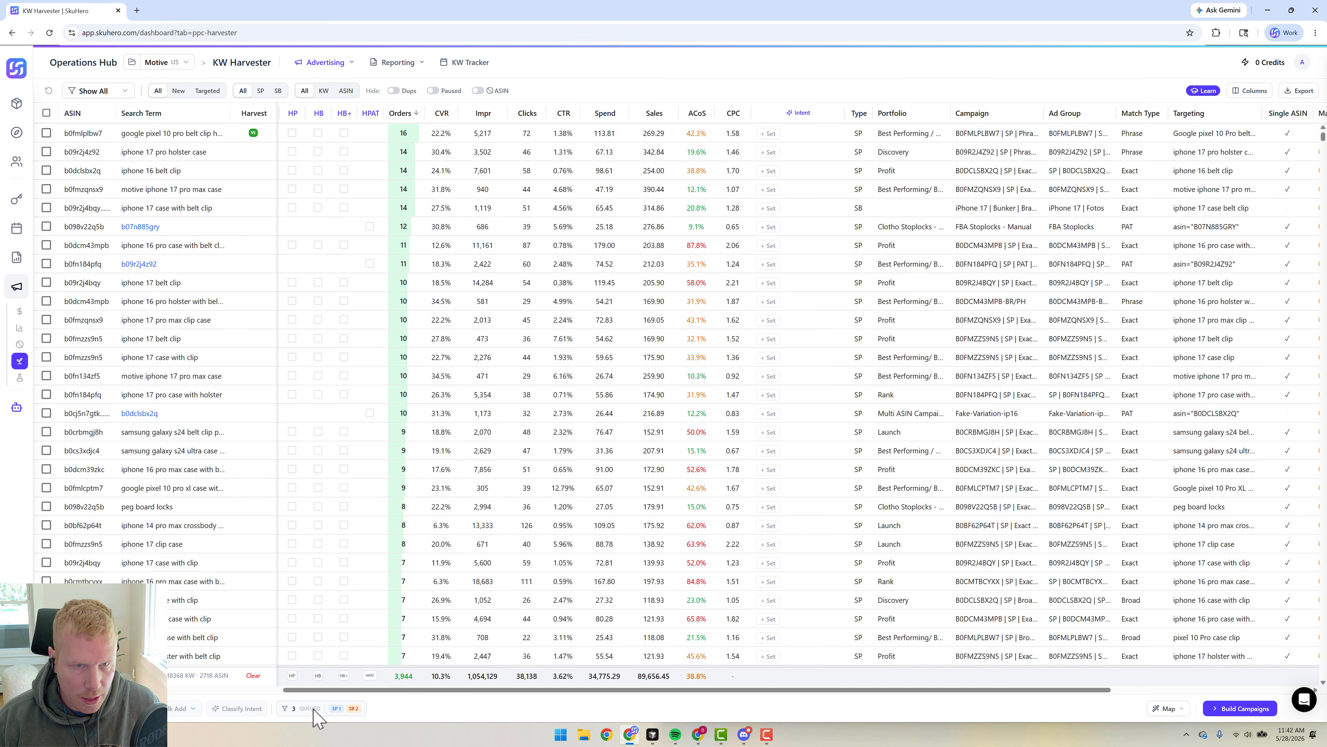
left_click(348, 707)
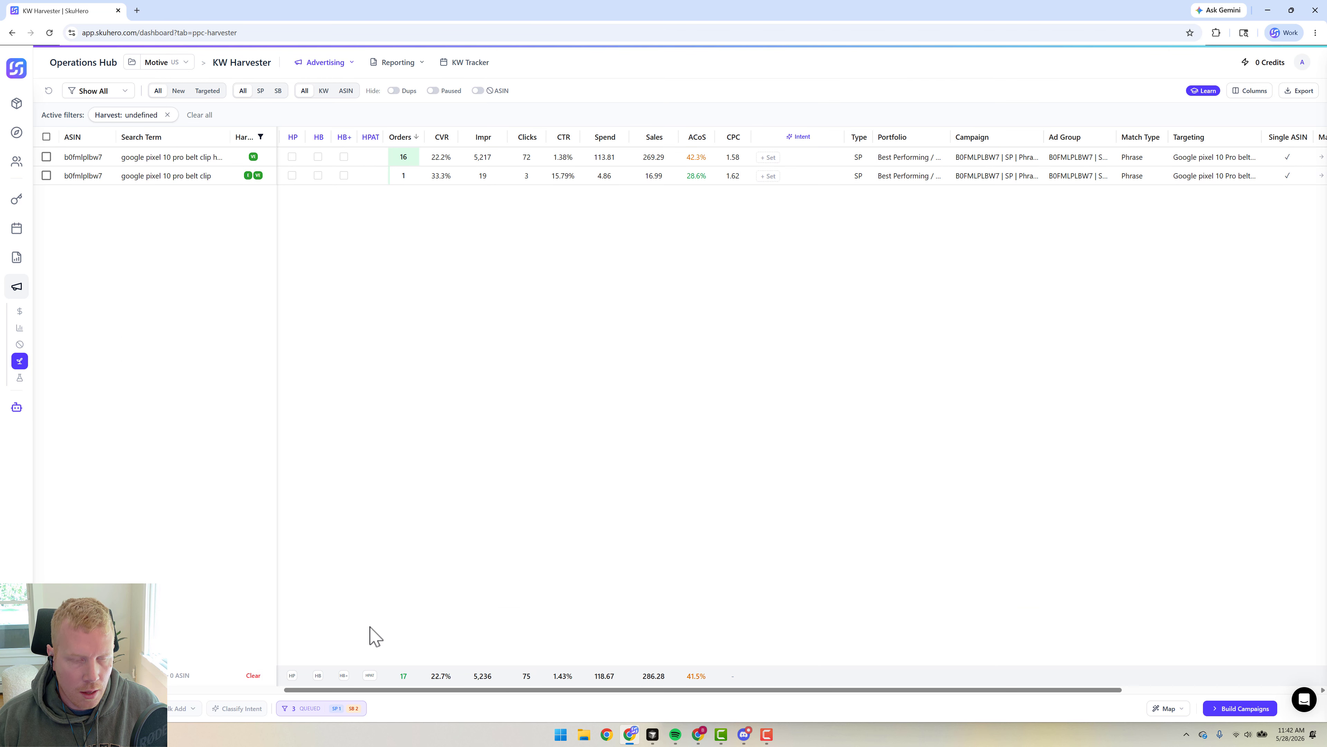
left_click_drag(272, 682, 141, 685)
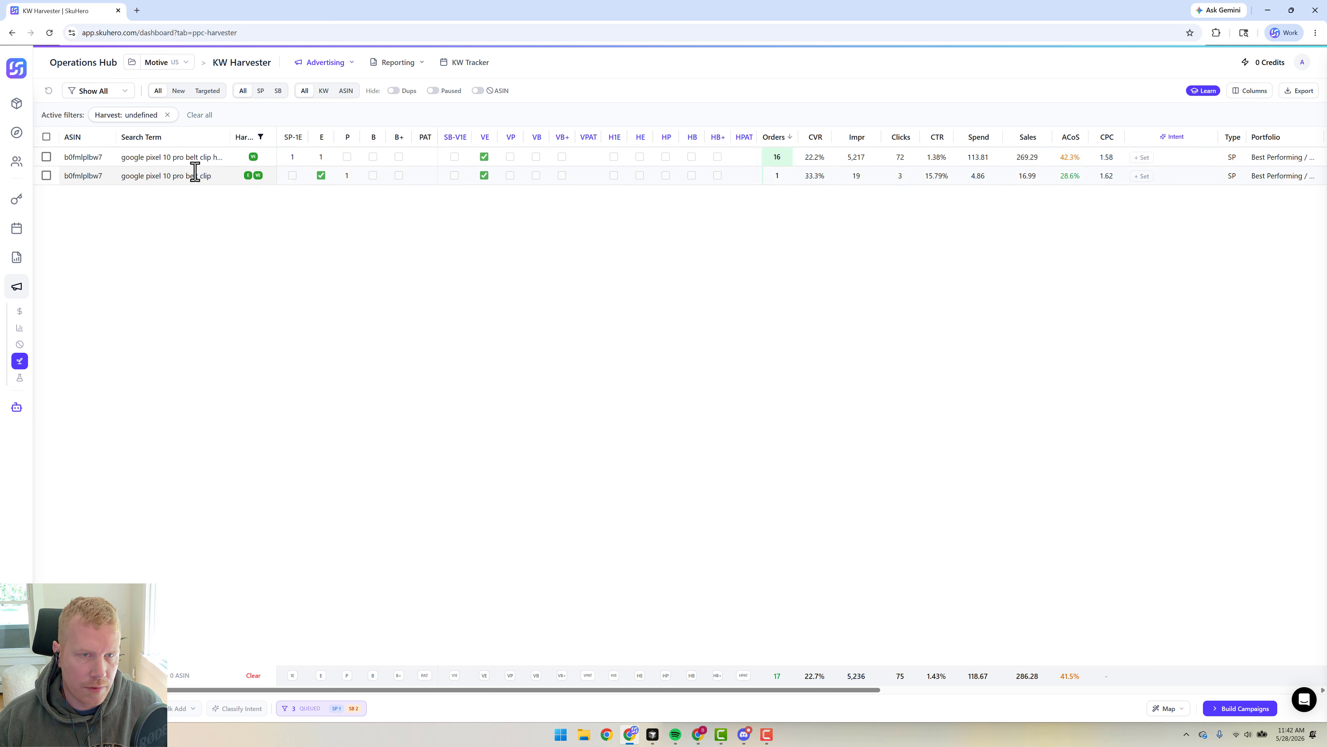
left_click(322, 158)
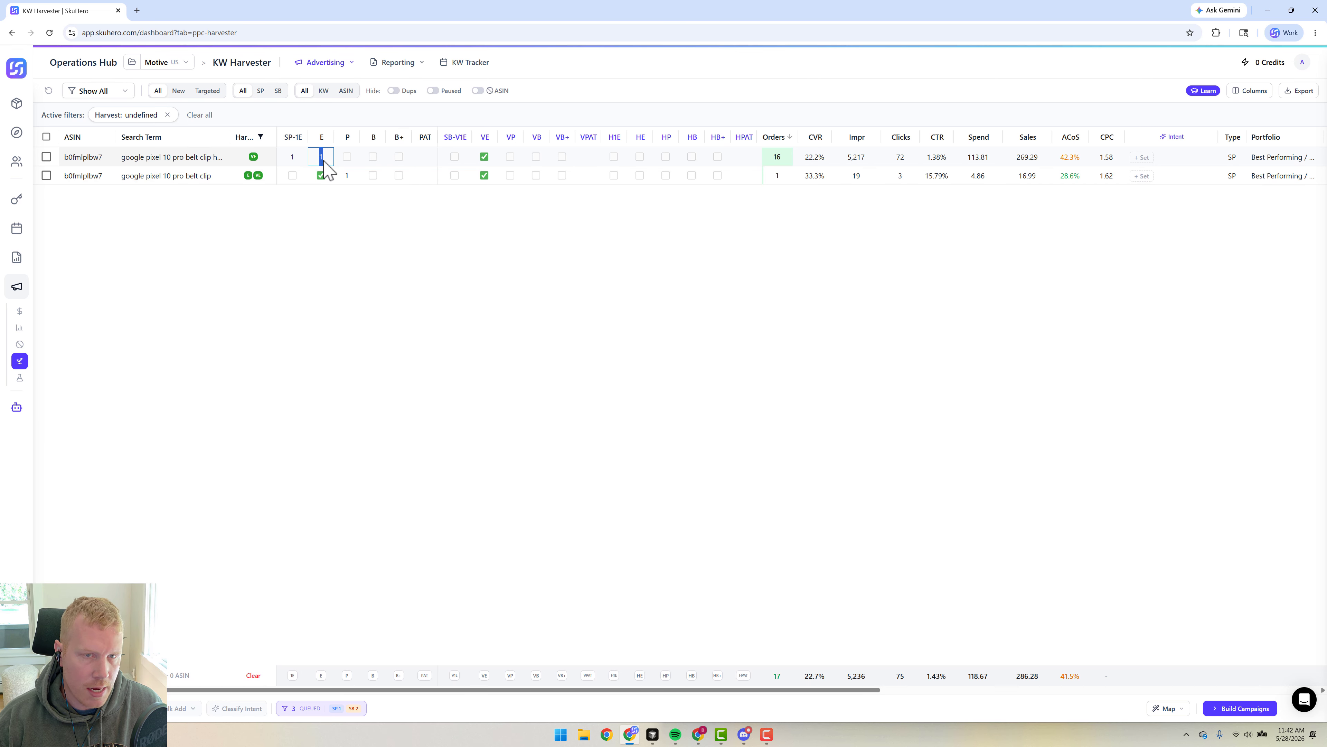
left_click(329, 207)
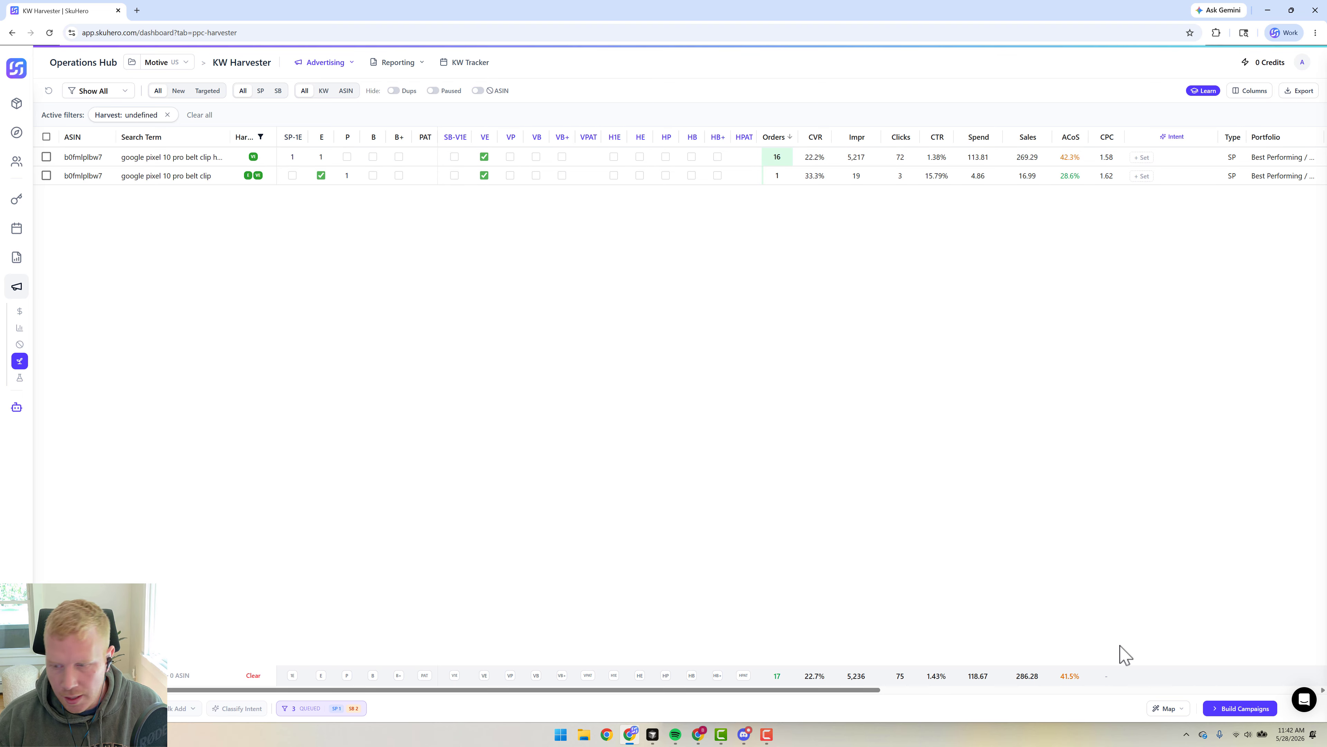
- Review the mapping options for hiding this session's exports and ignoring already targeted terms
left_click(1169, 707)
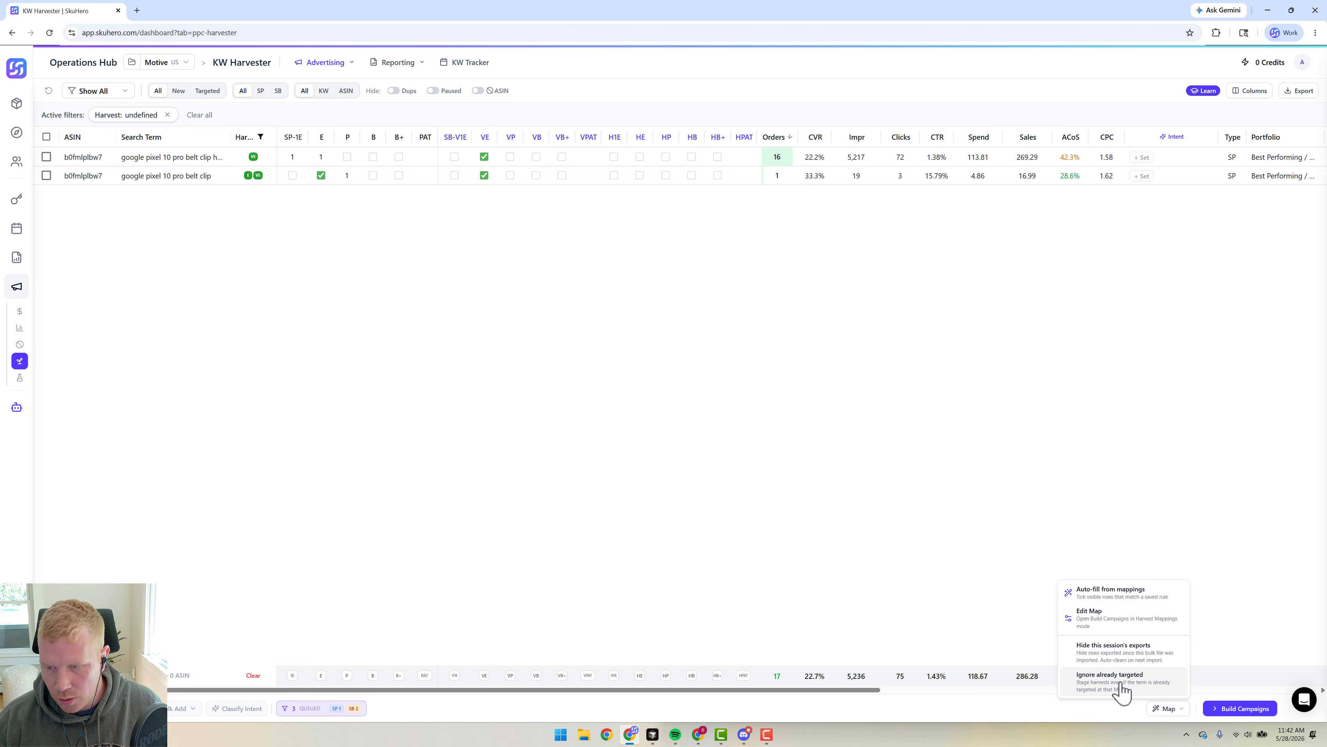
left_click(584, 404)
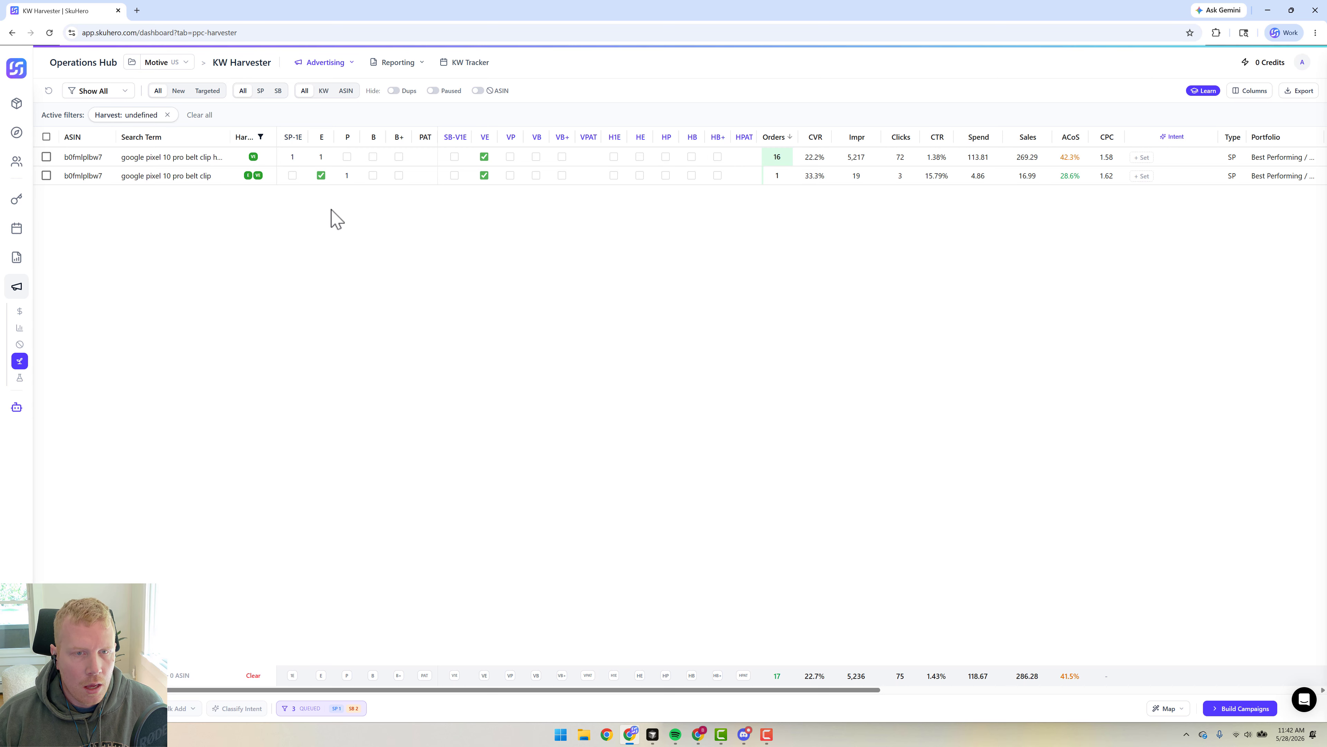
left_click(1162, 707)
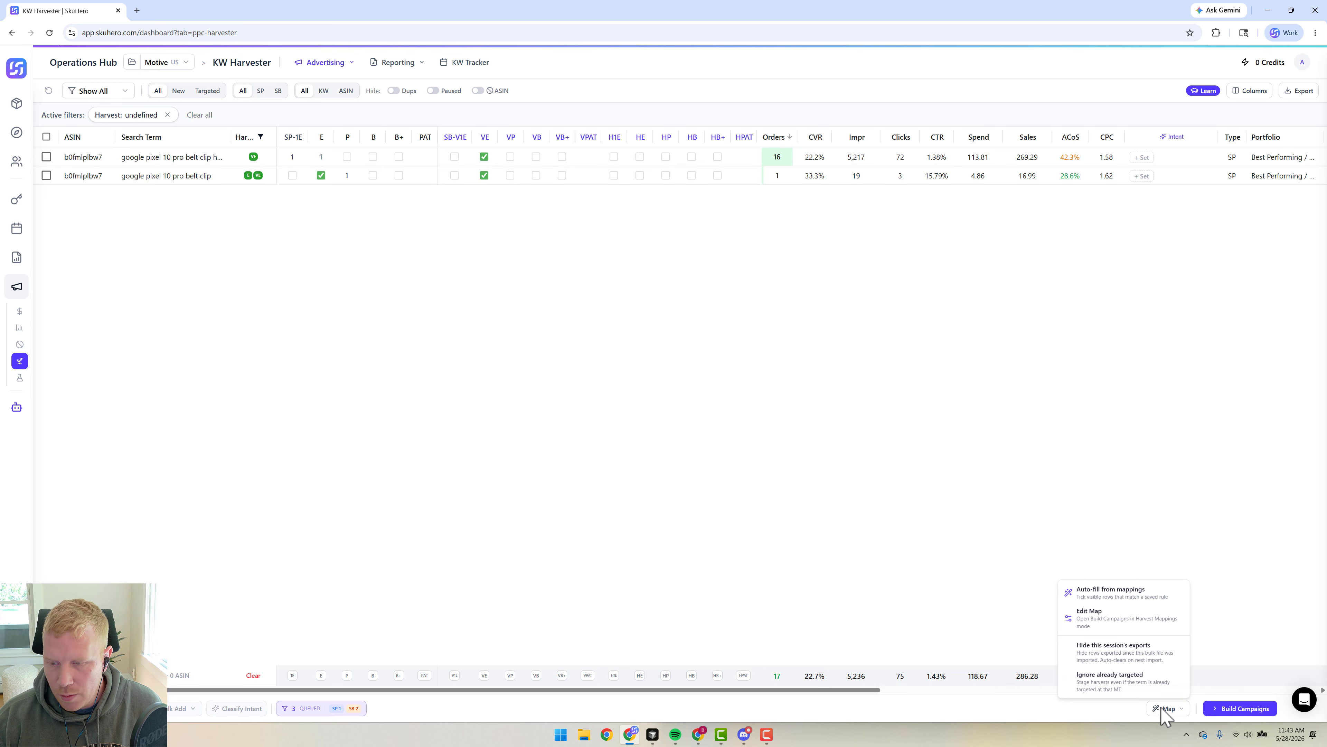
left_click(984, 564)
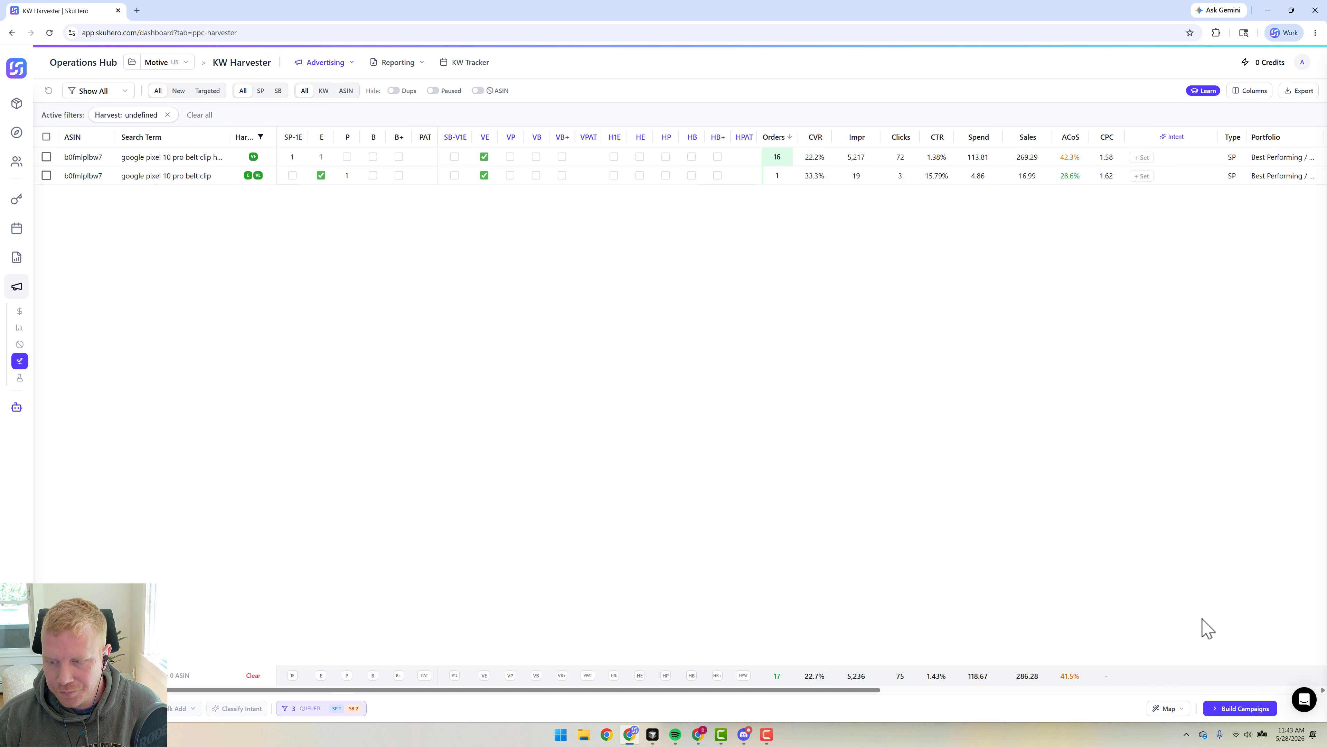
- Open Build Campaigns in Harvest Mappings mode and expand both mappings to check their routed keywords
left_click(1244, 708)
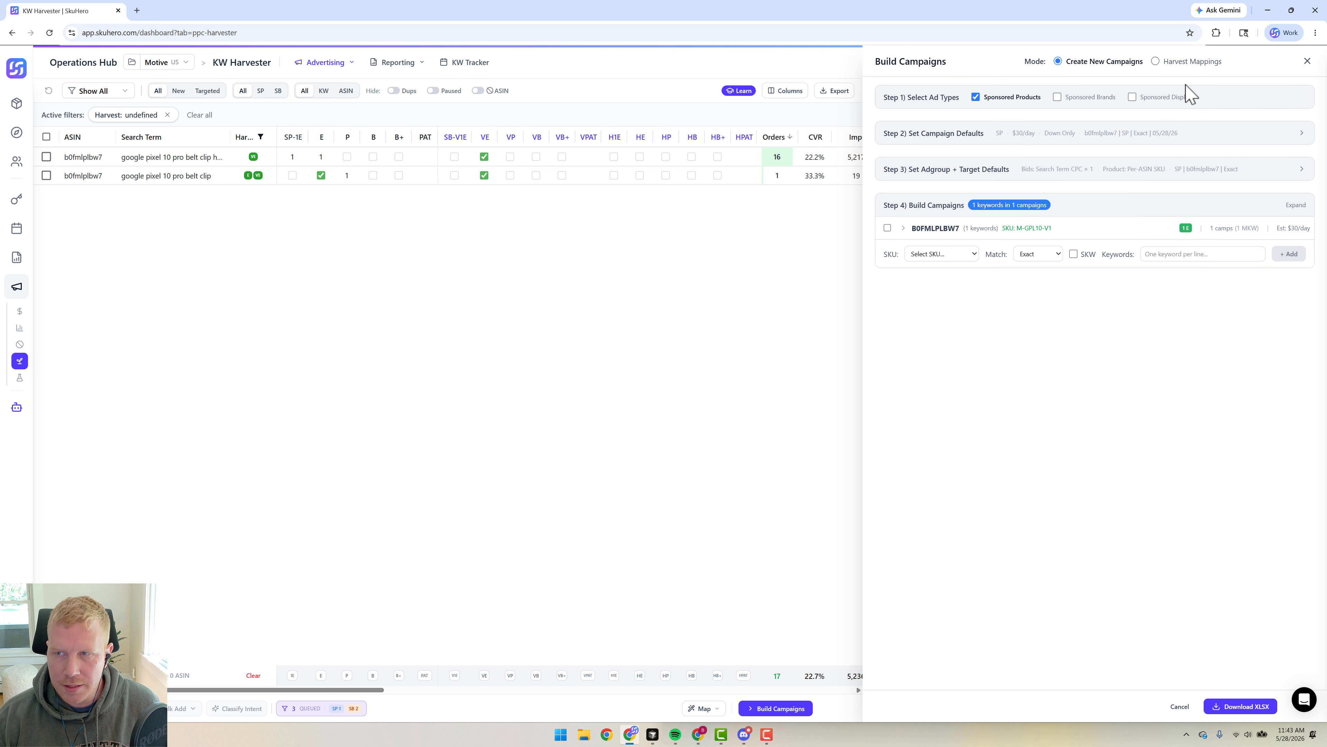
left_click(1158, 63)
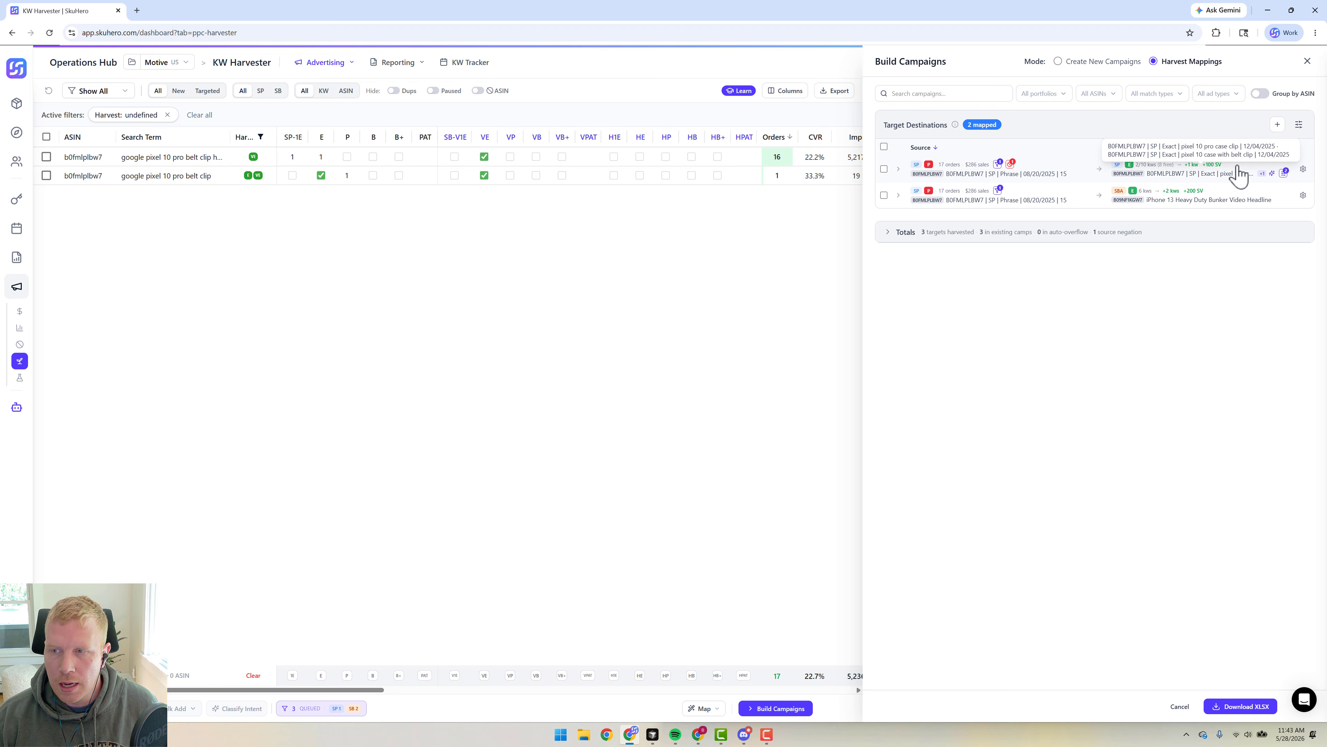
left_click(1074, 174)
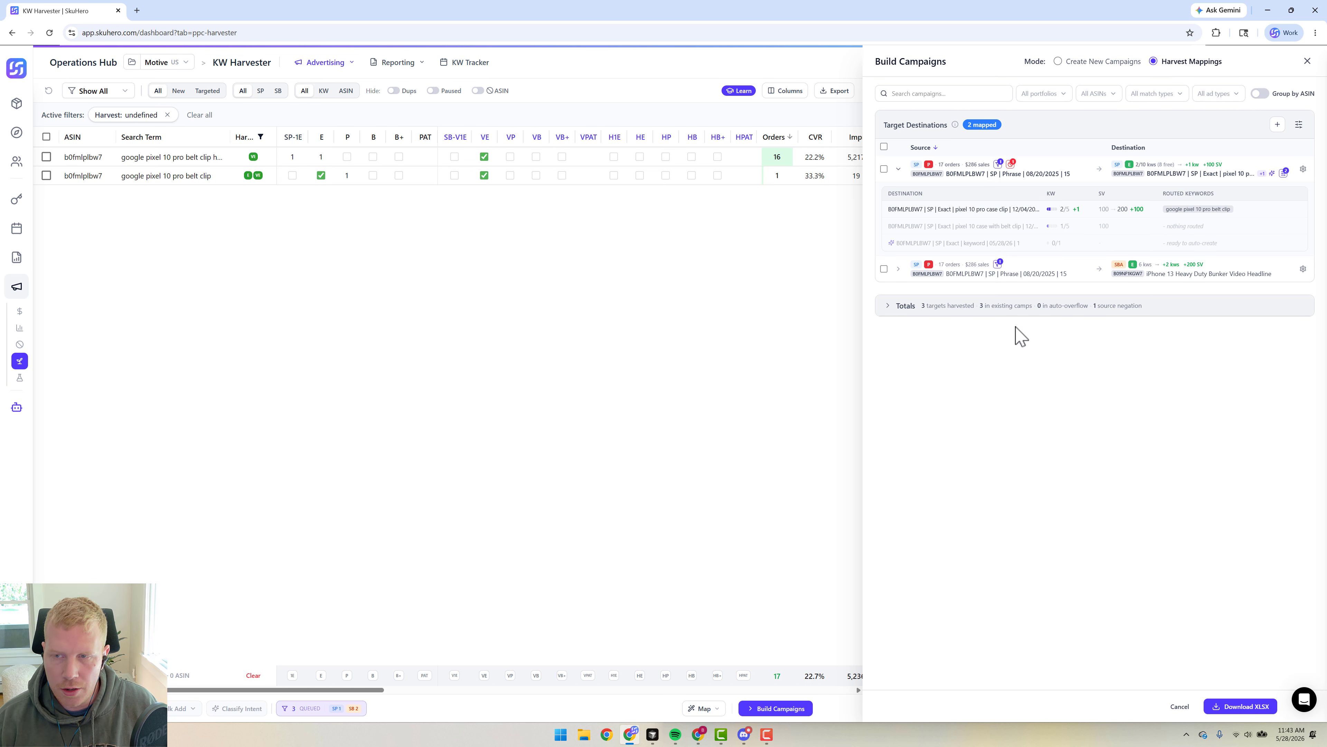
left_click(898, 269)
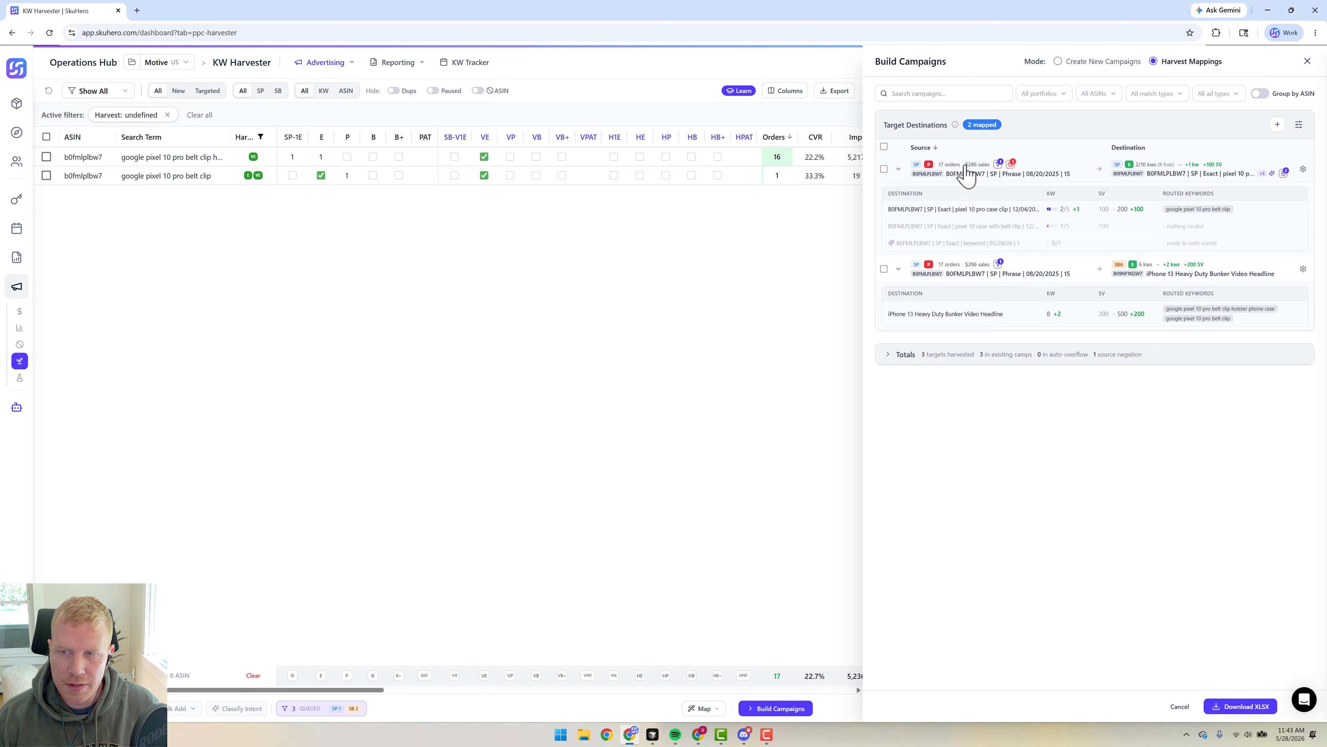
left_click(884, 168)
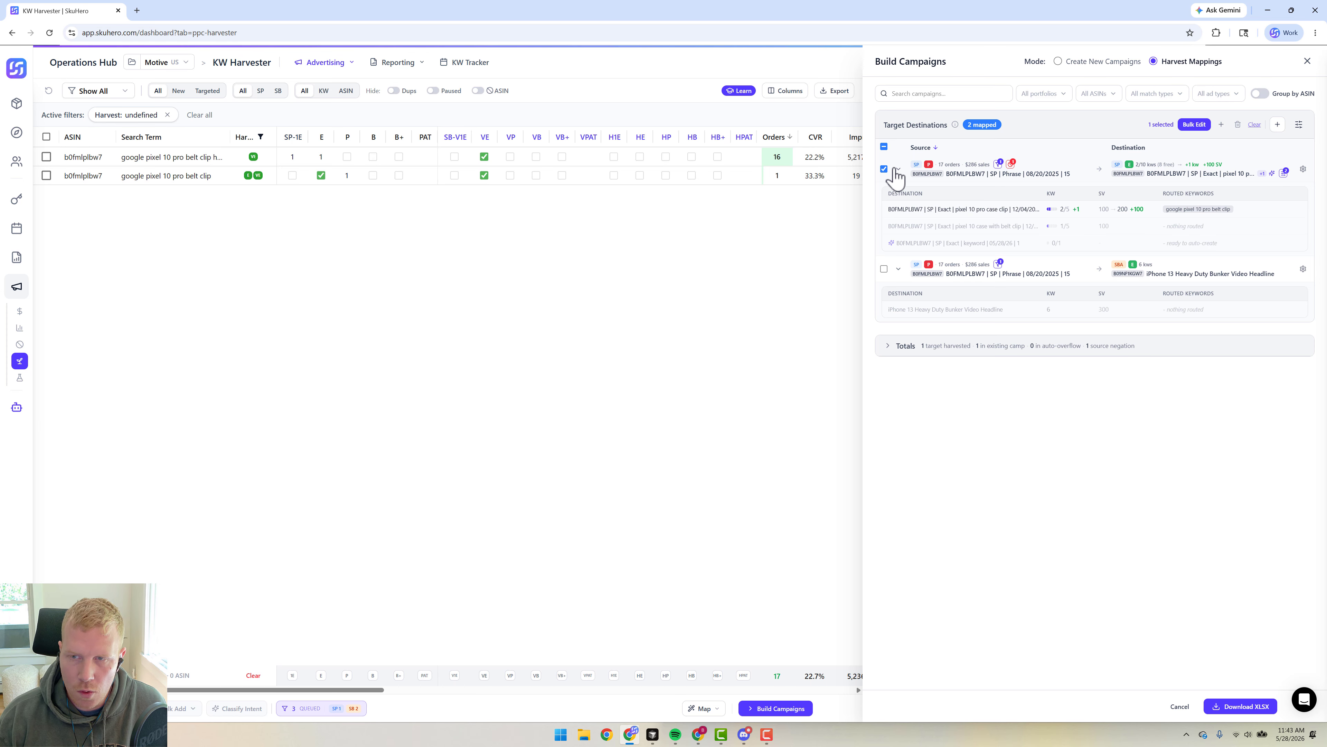
left_click(884, 146)
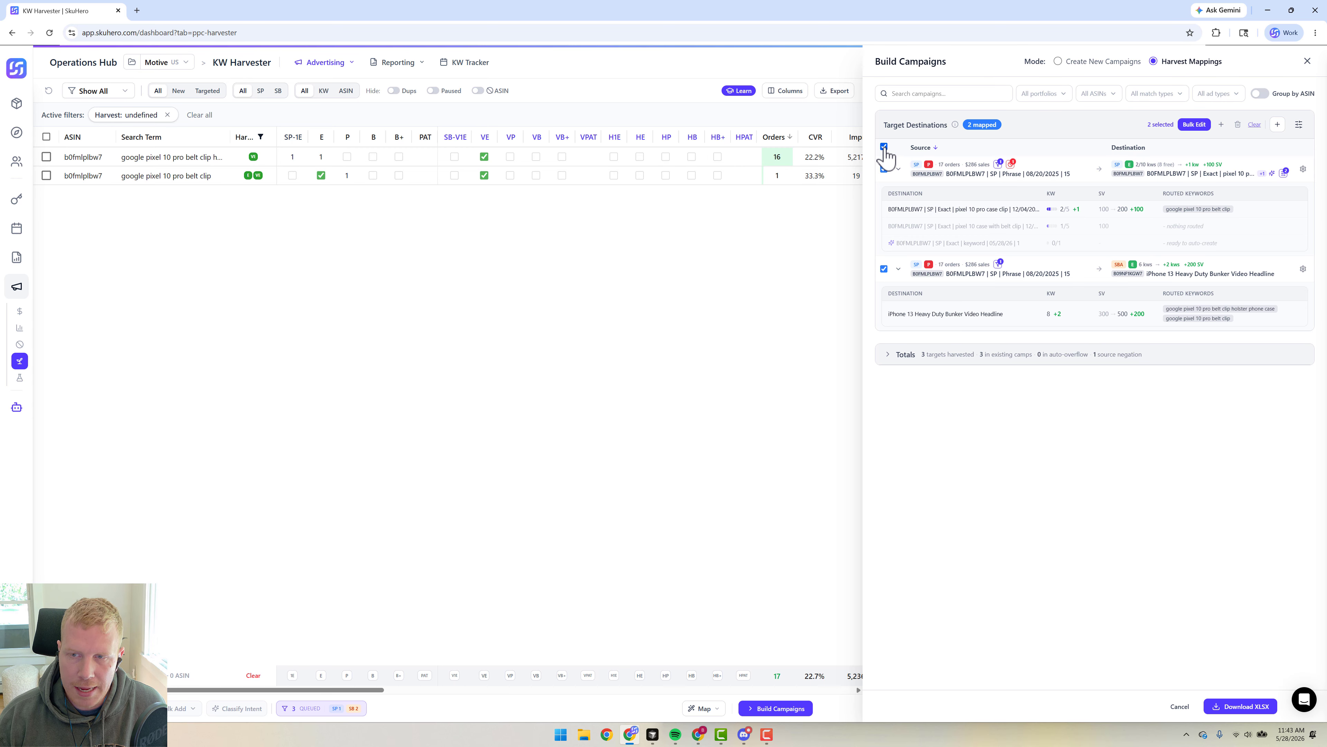
left_click(884, 147)
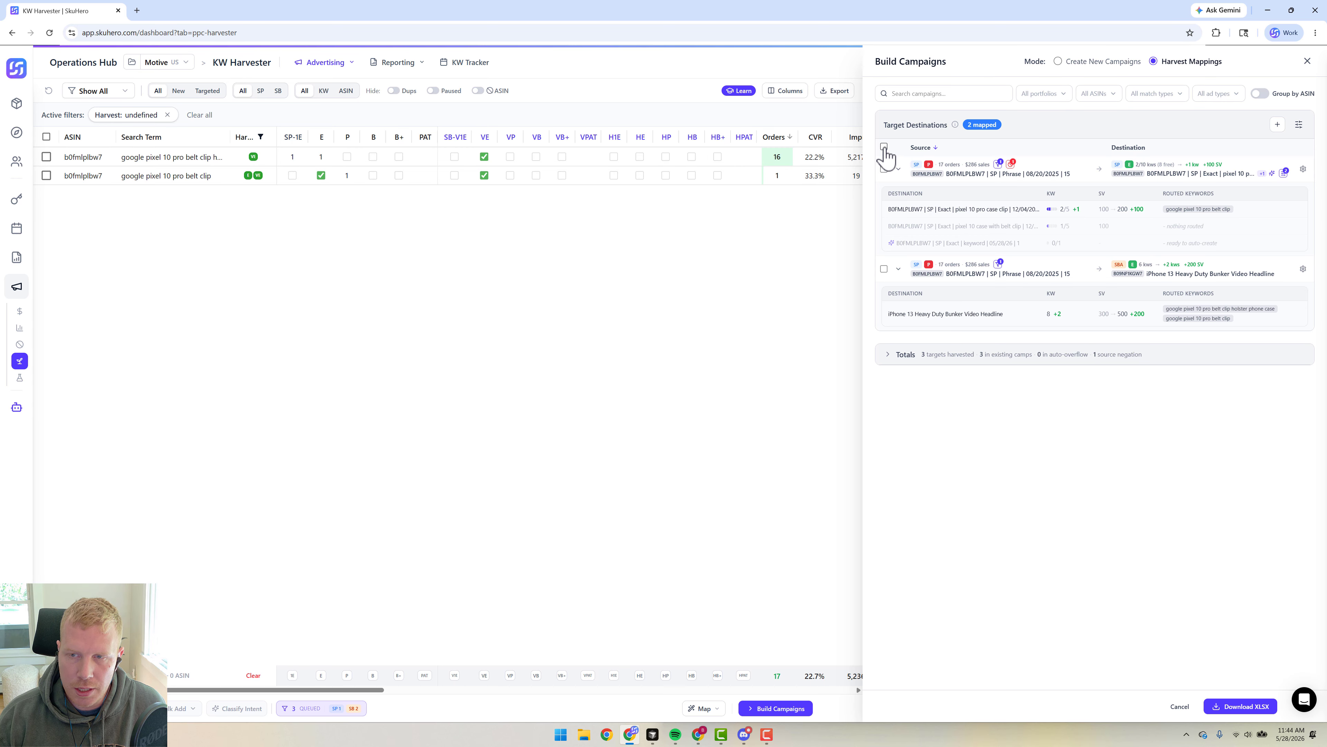
- Download the campaign export for the harvest mappings as XLSX and open the workbook in a maximized Excel window
left_click(1260, 705)
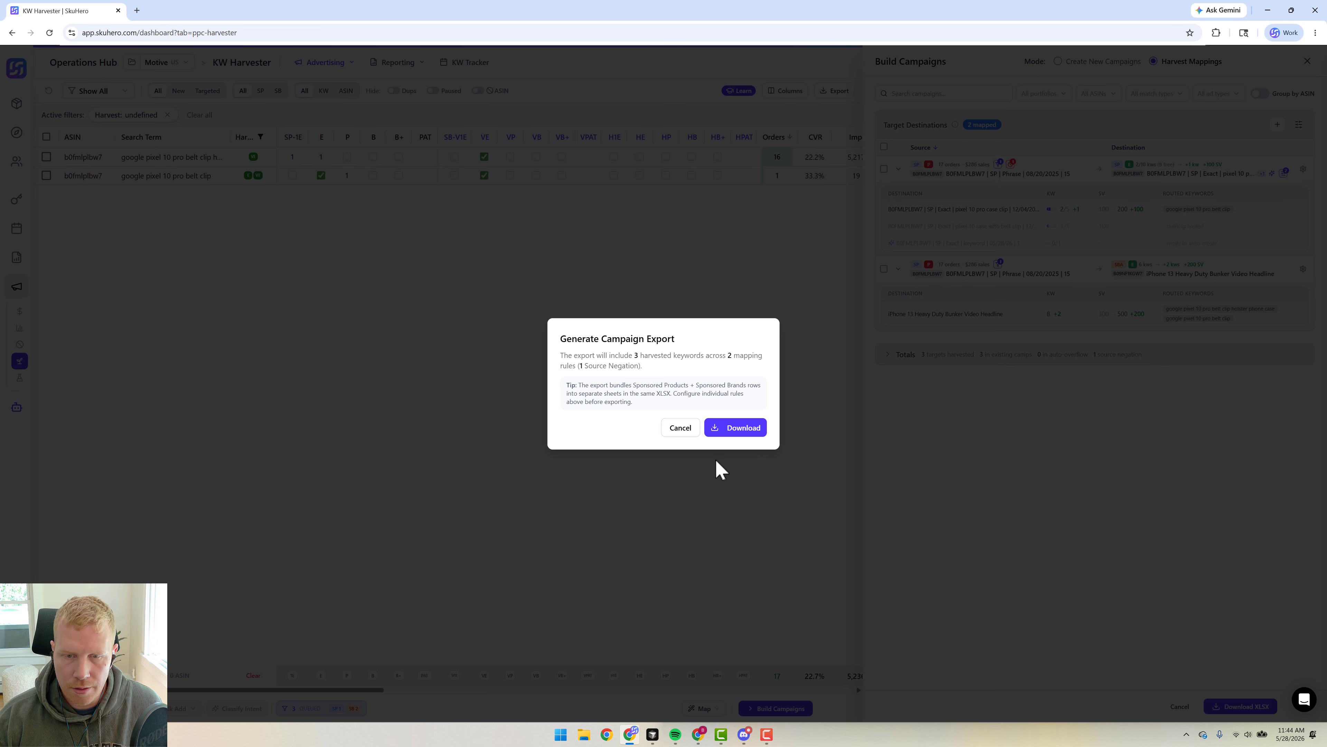
left_click(743, 434)
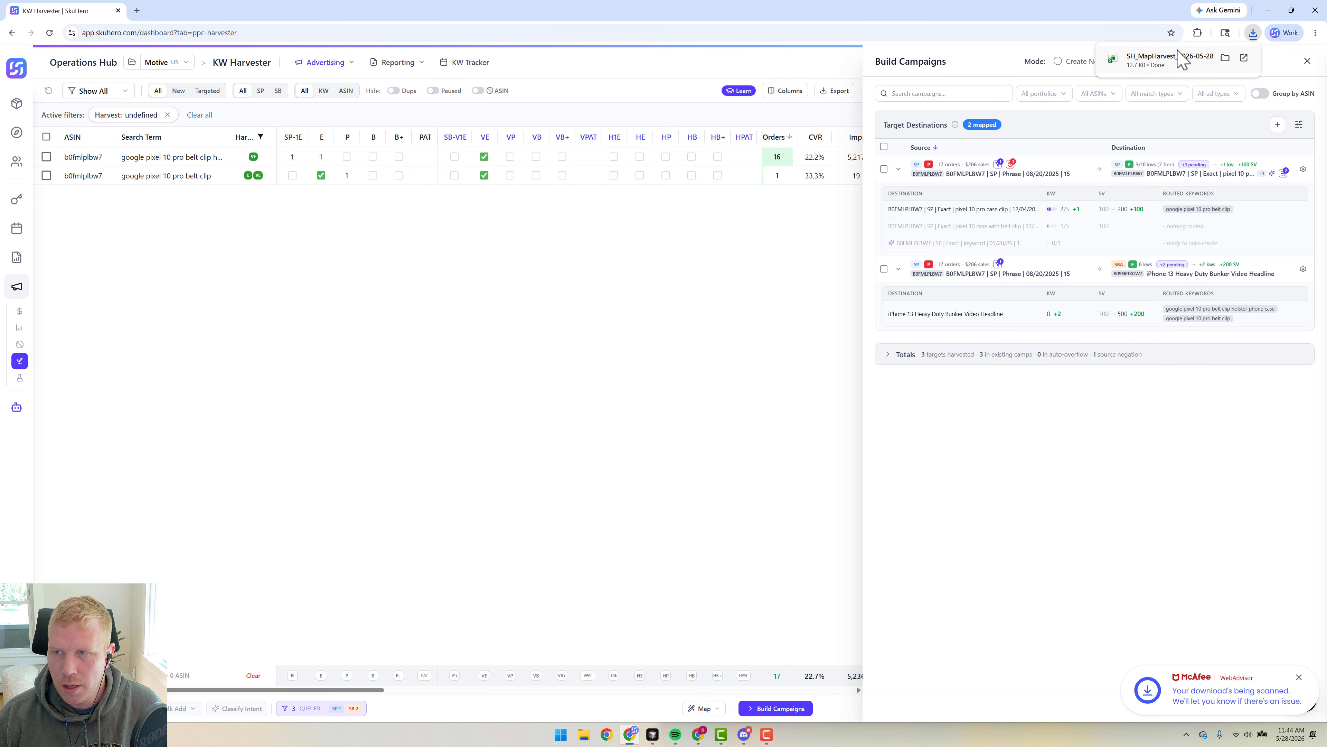
left_click(1153, 65)
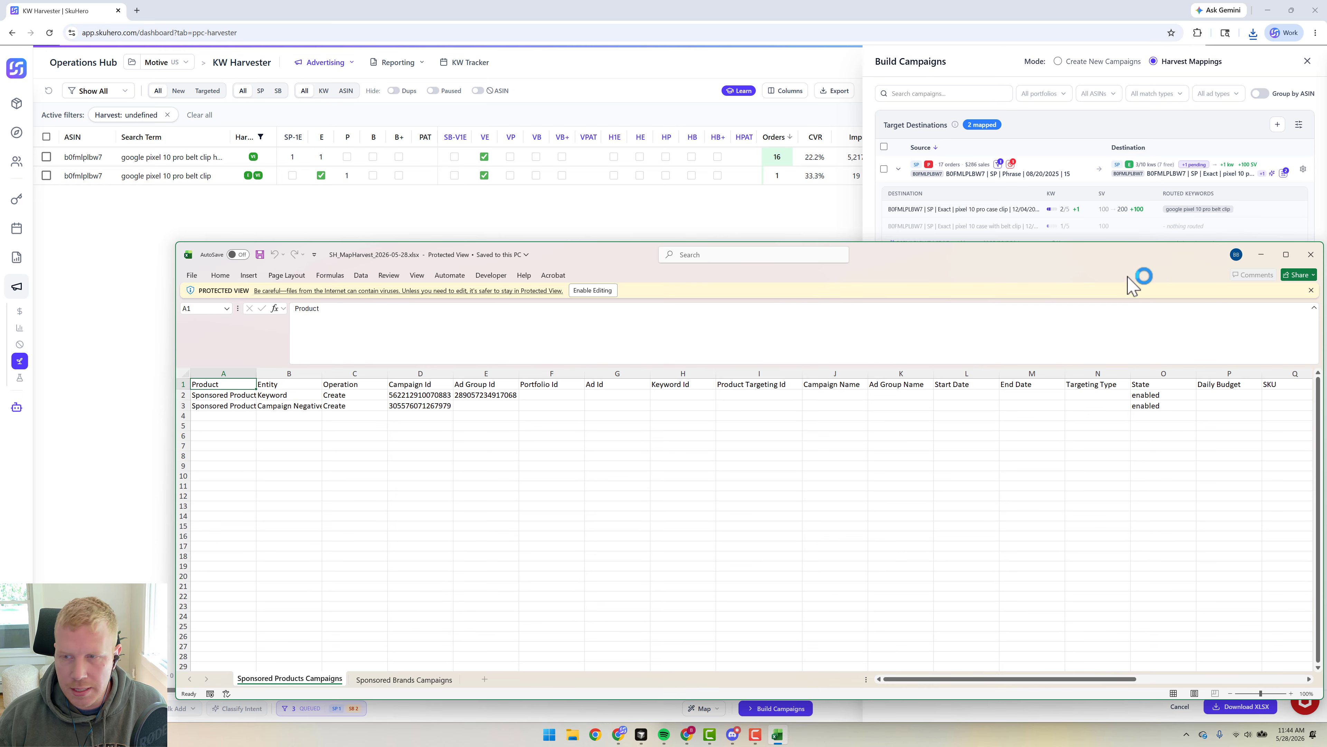
left_click(1284, 254)
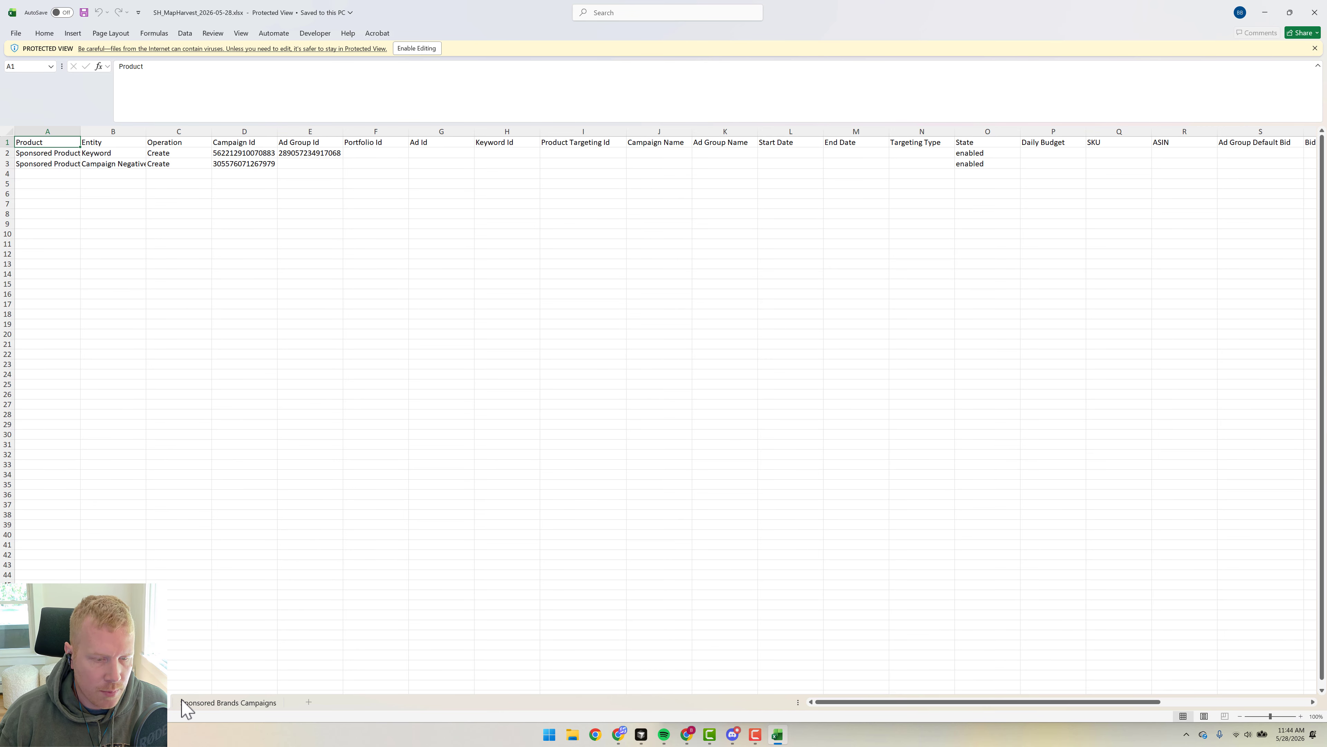
- Examine the Sponsored Products keyword row's campaign ID, ad group ID and bid, and widen the Keyword Text column to read the terms in full
left_click(124, 225)
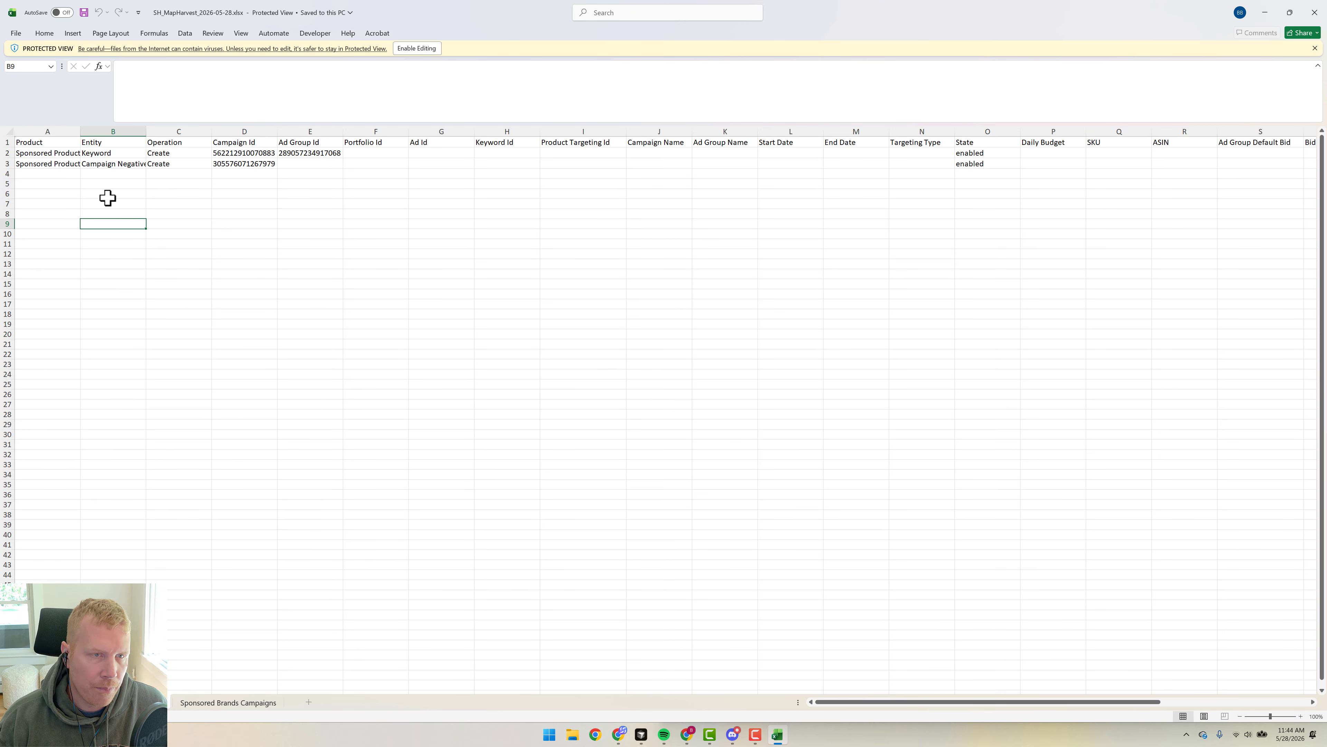
left_click_drag(44, 153, 139, 160)
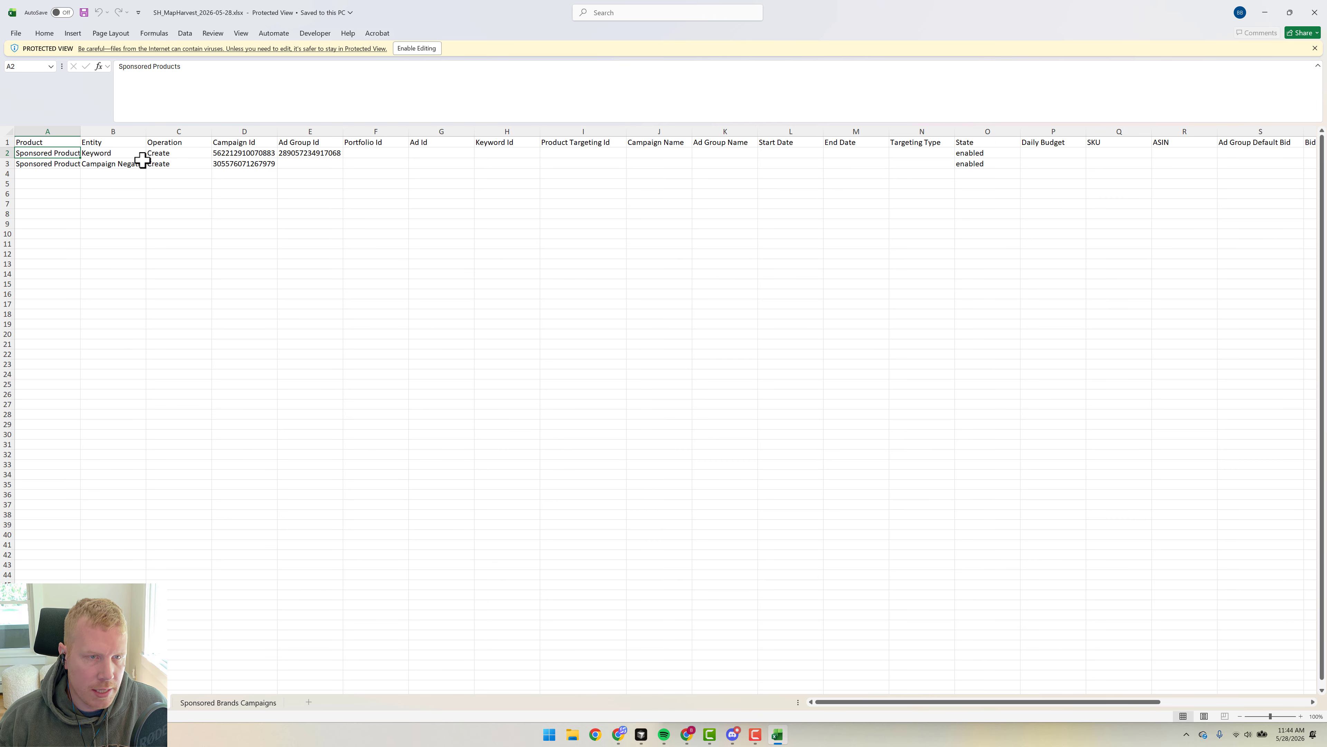
left_click_drag(264, 152, 305, 152)
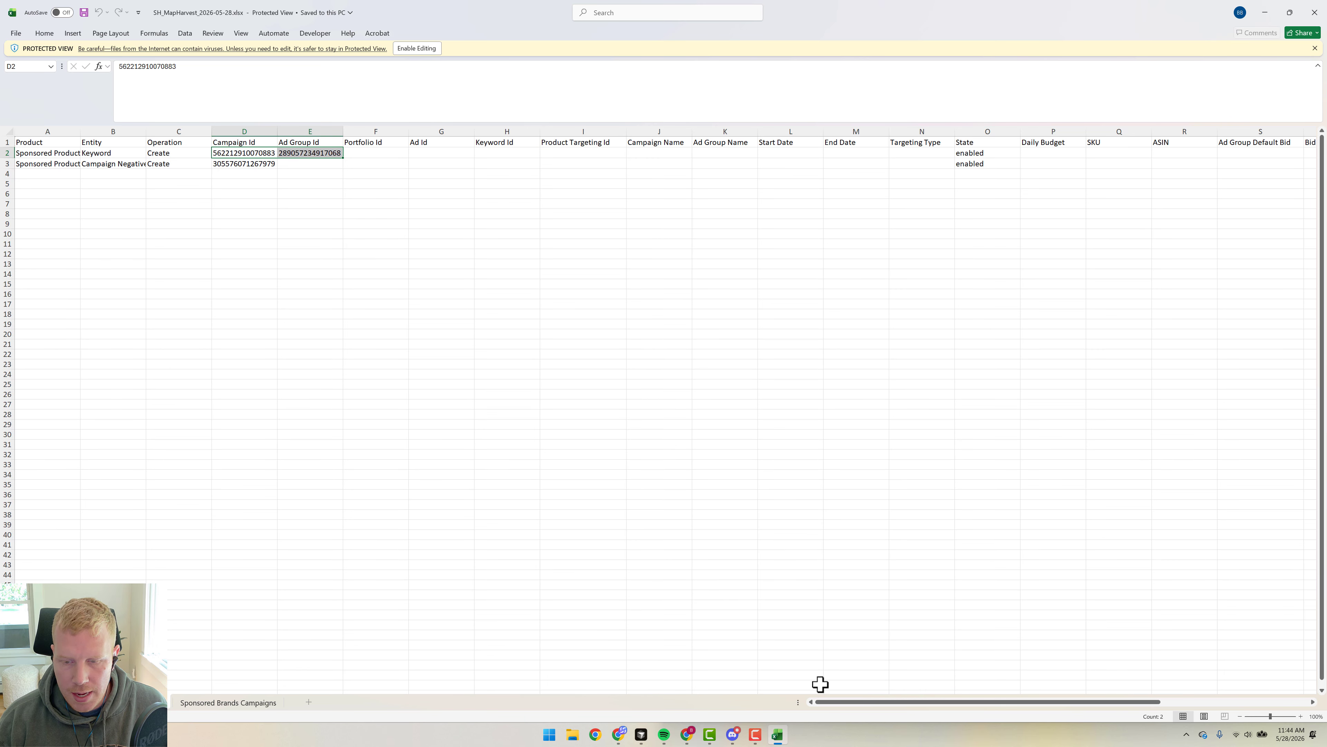
left_click_drag(829, 701, 1019, 701)
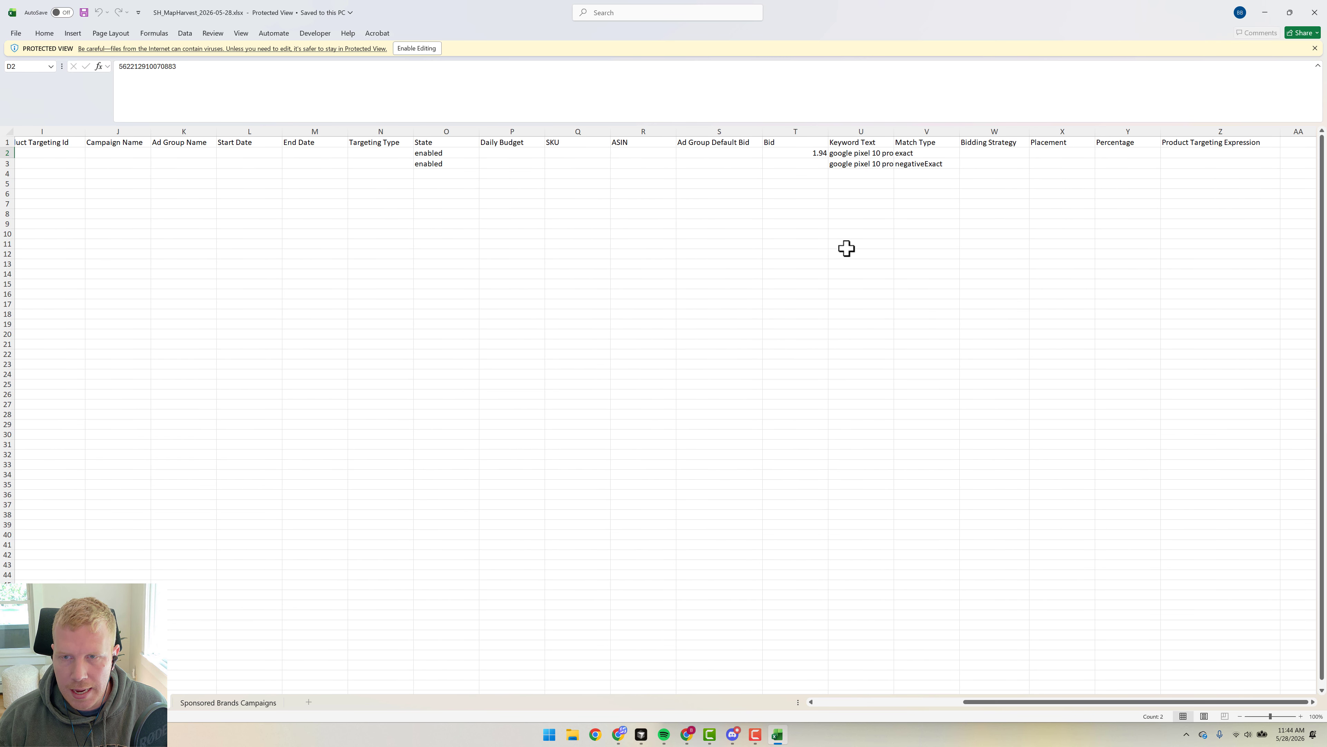
left_click(804, 153)
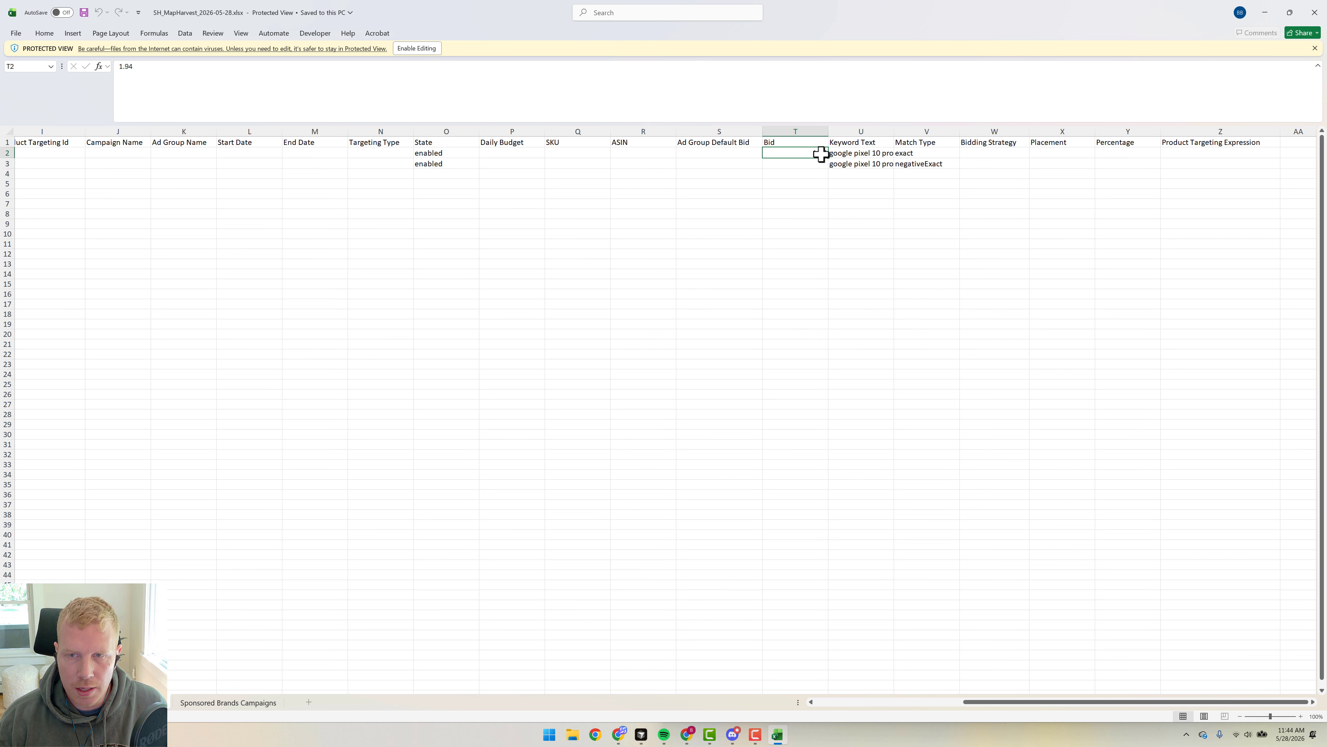
left_click(845, 153)
left_click_drag(895, 129, 934, 130)
left_click(892, 163)
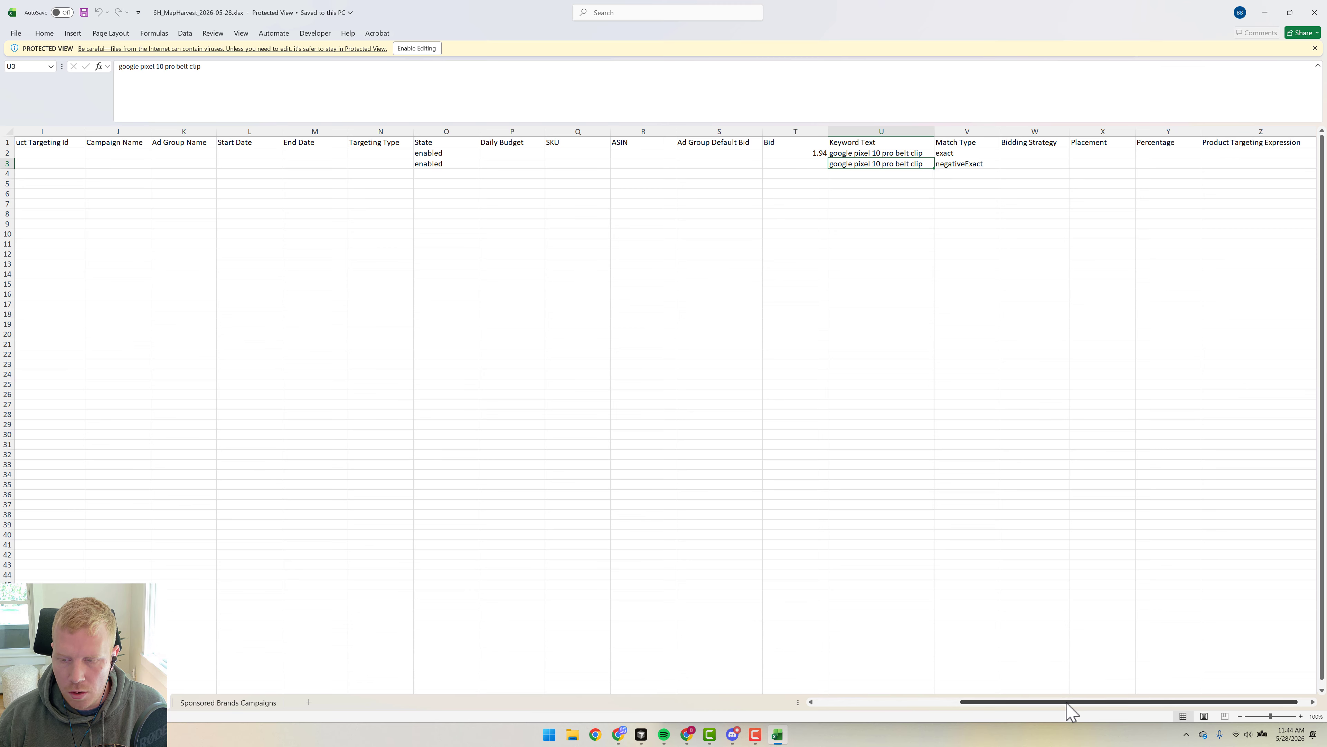
- Check the campaign negative keyword row's entity, operation, campaign ID and match type on the Sponsored Products sheet
left_click_drag(1071, 702, 870, 703)
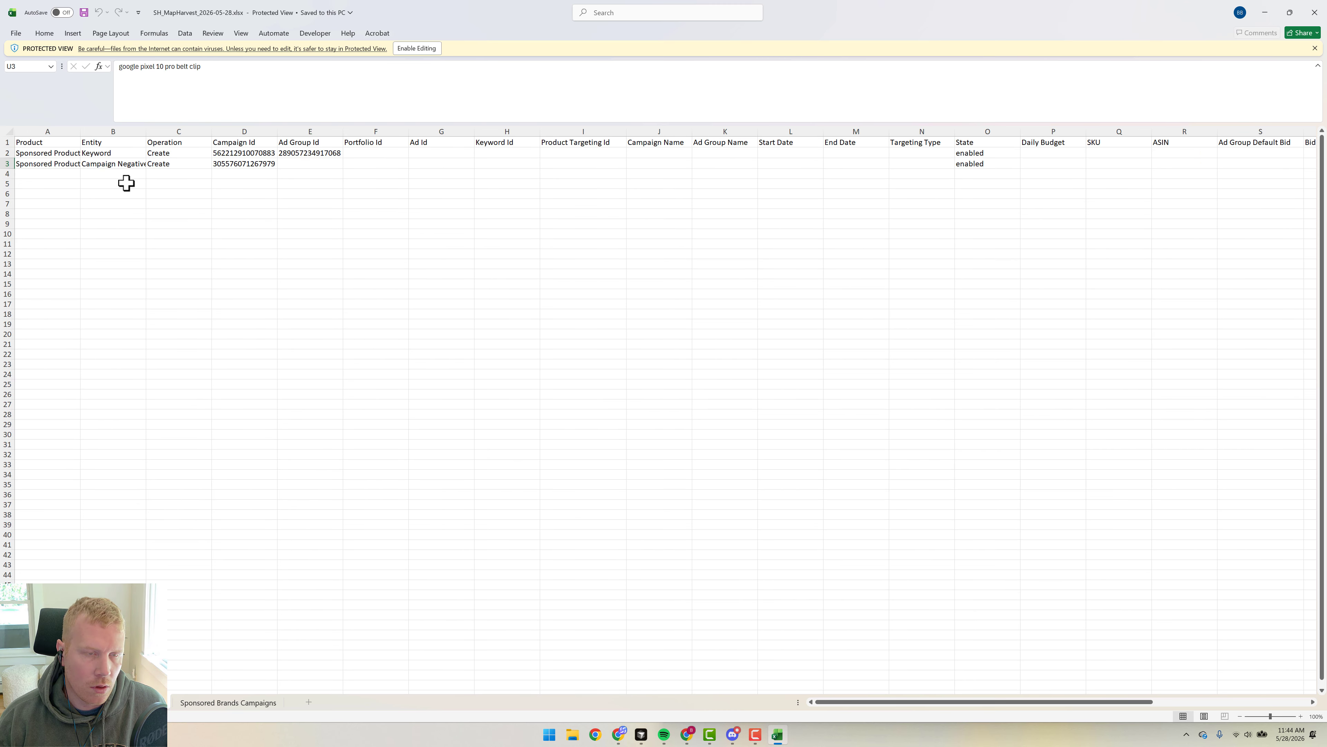
left_click(121, 163)
left_click(204, 164)
left_click(231, 164)
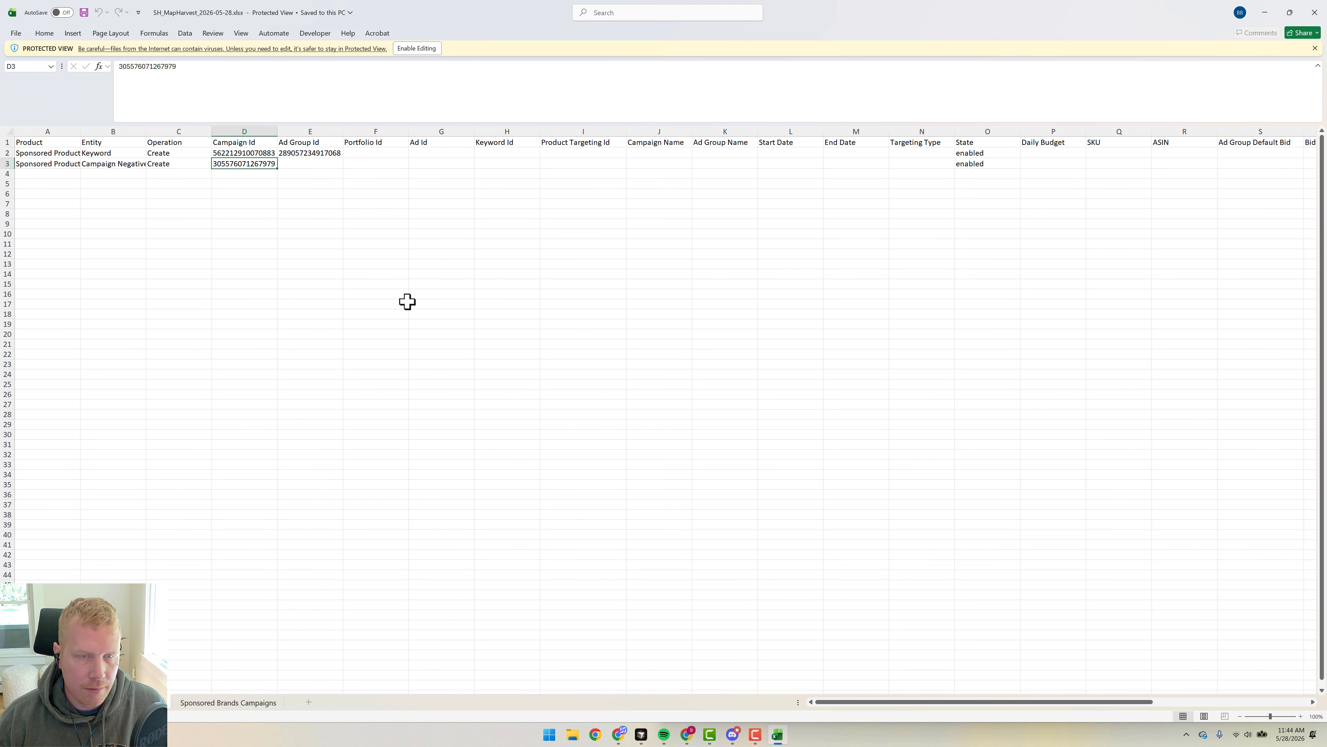
left_click_drag(838, 702, 1013, 702)
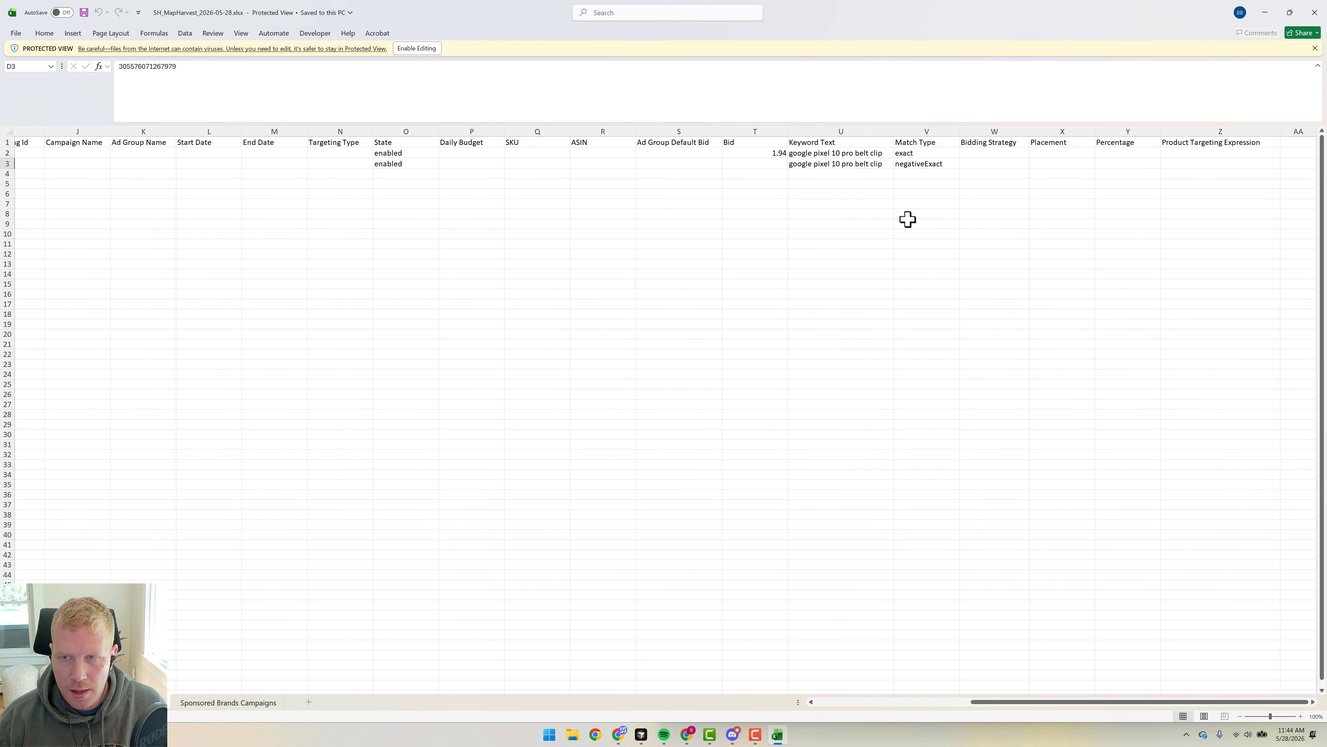
- Review the Sponsored Brands Campaigns sheet, checking both keyword rows' campaign IDs, ad group IDs and bids
left_click(219, 704)
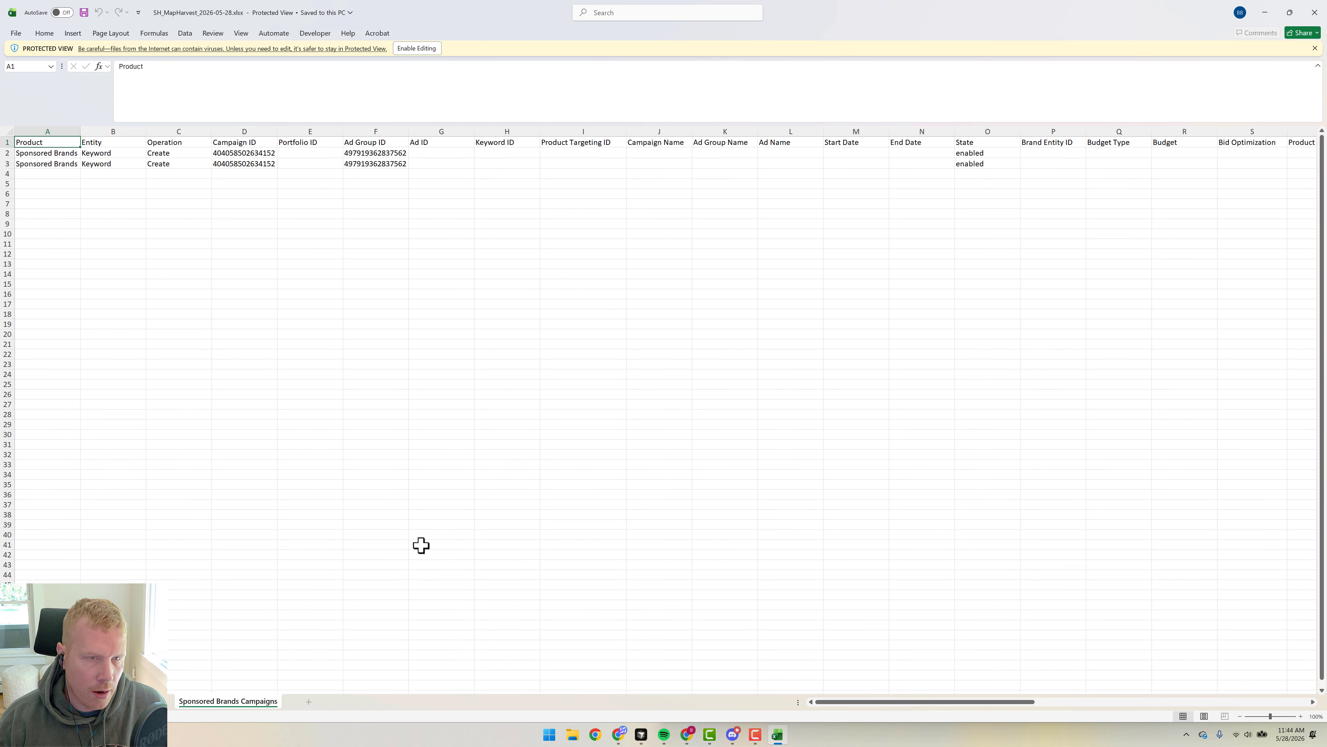
left_click(298, 256)
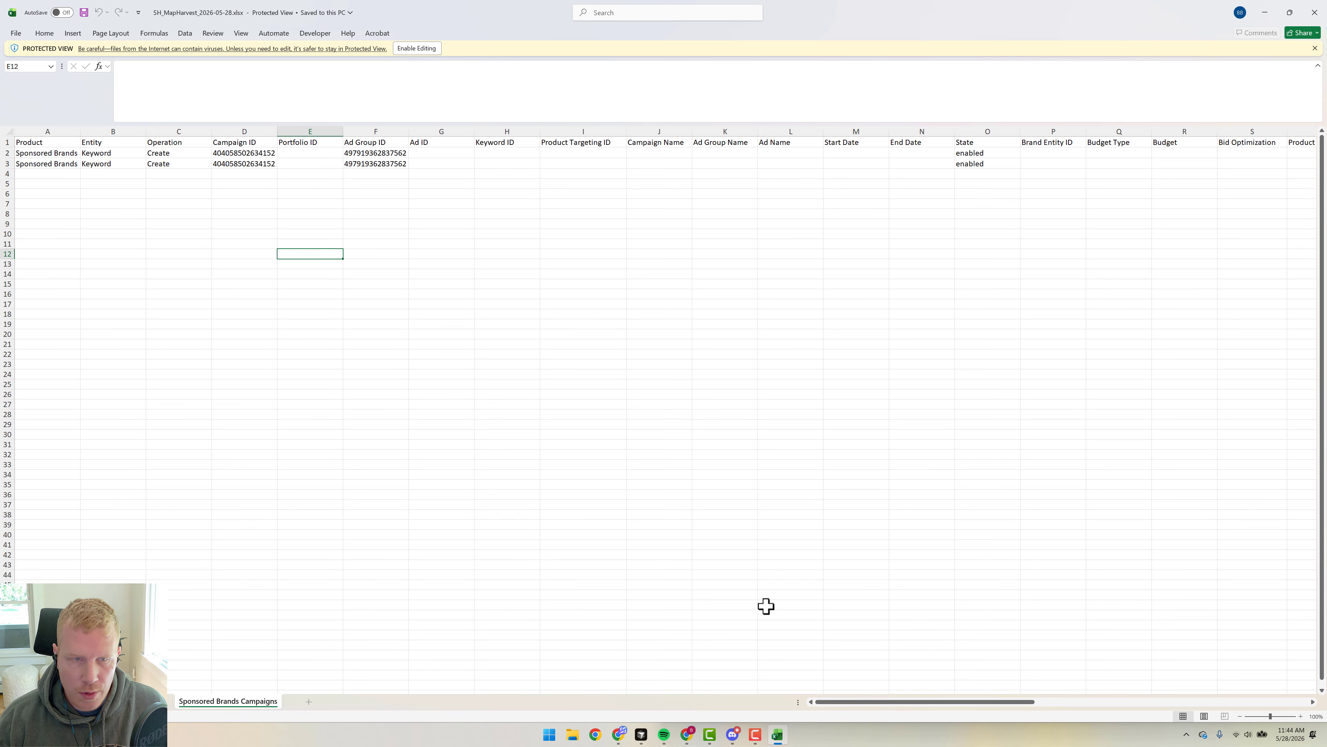
left_click(238, 155)
left_click(260, 163)
left_click(357, 156)
left_click(387, 163)
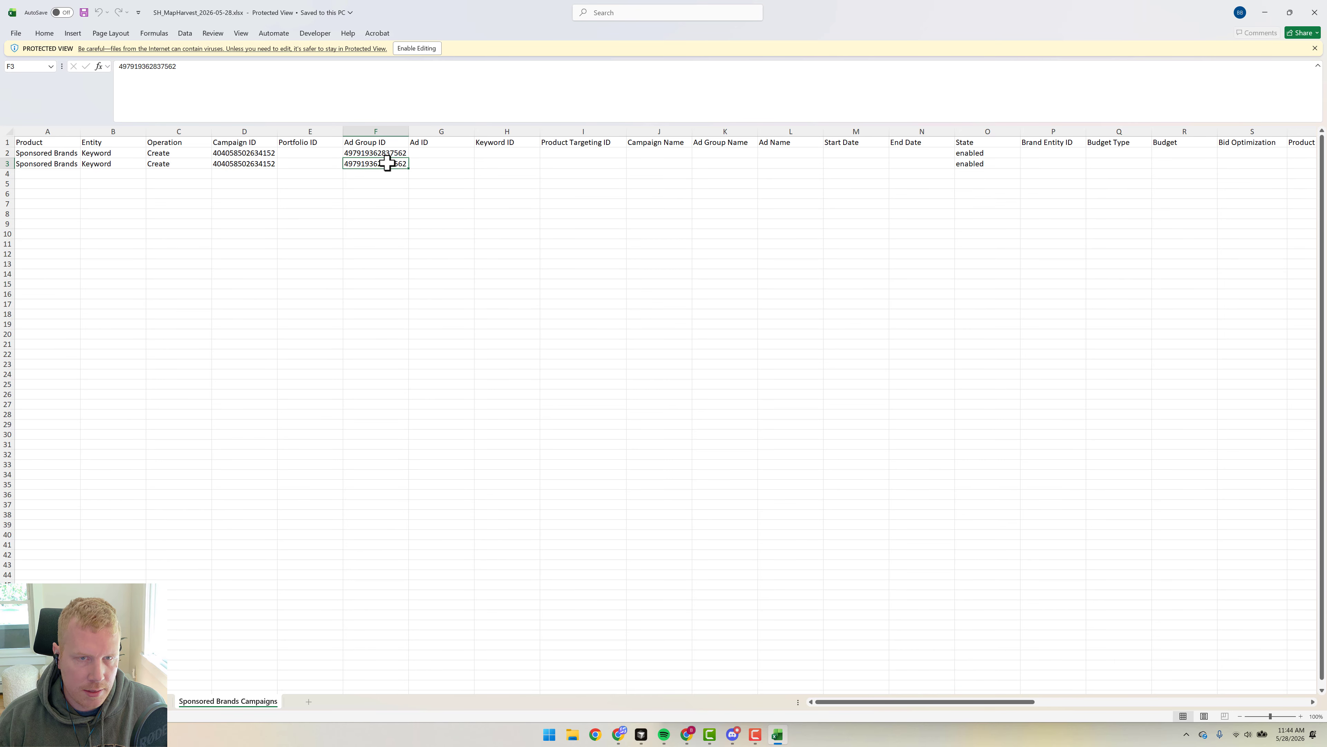
left_click_drag(881, 701, 1053, 701)
left_click_drag(421, 153, 421, 164)
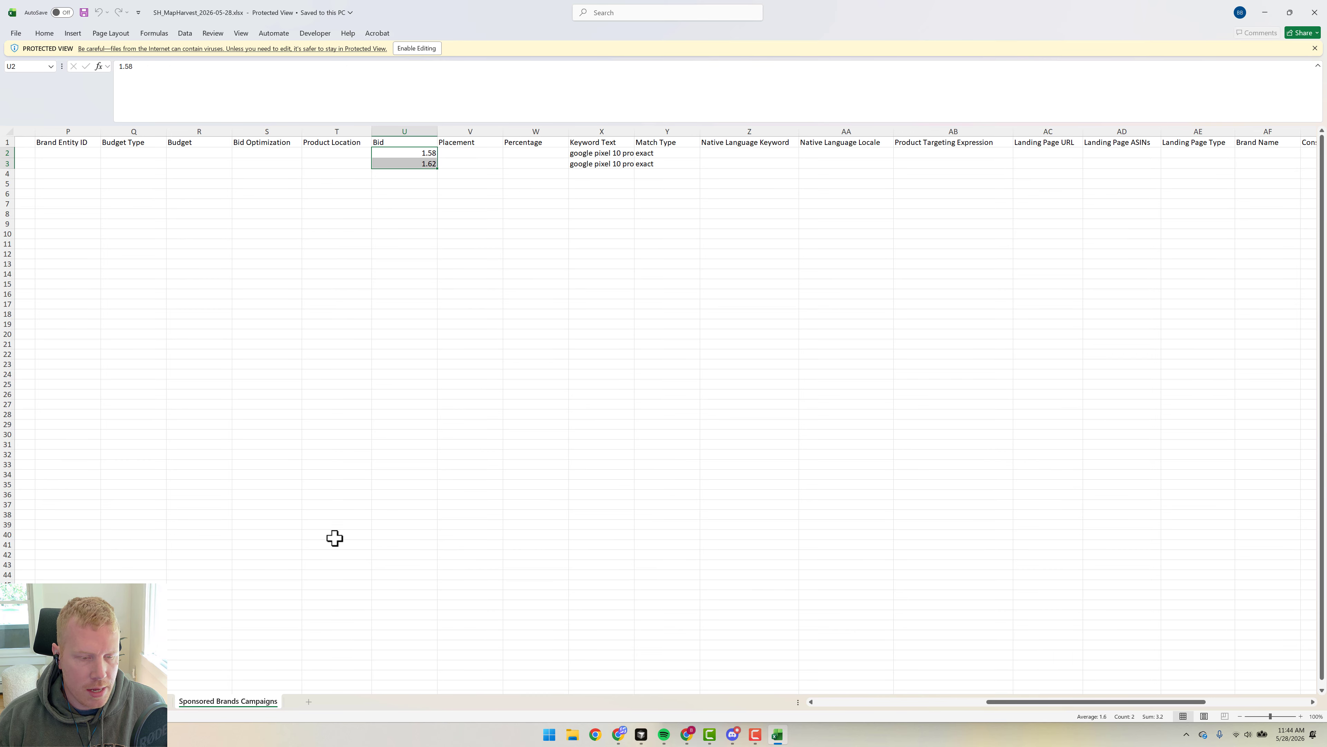
- Return to KW Harvester in the browser, leave Build Campaigns and reset the search term table's filters
left_click(1265, 13)
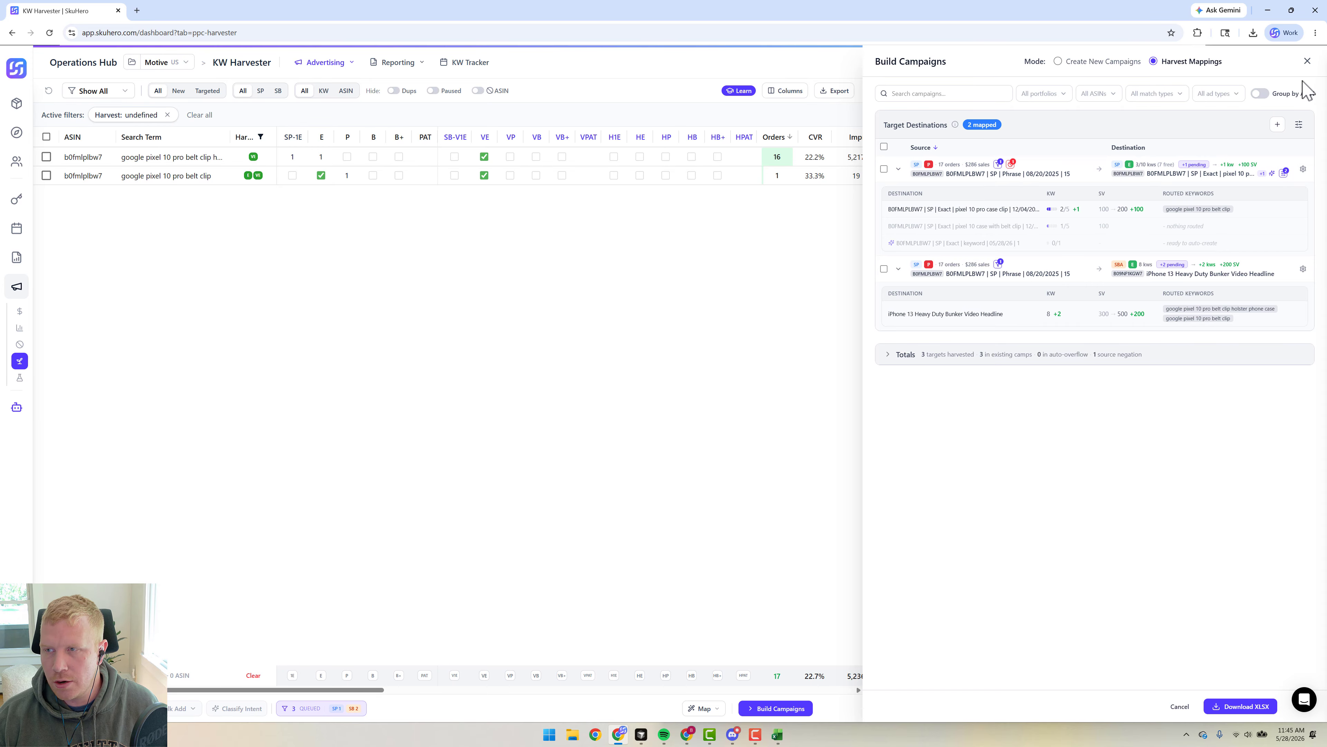
left_click(1304, 63)
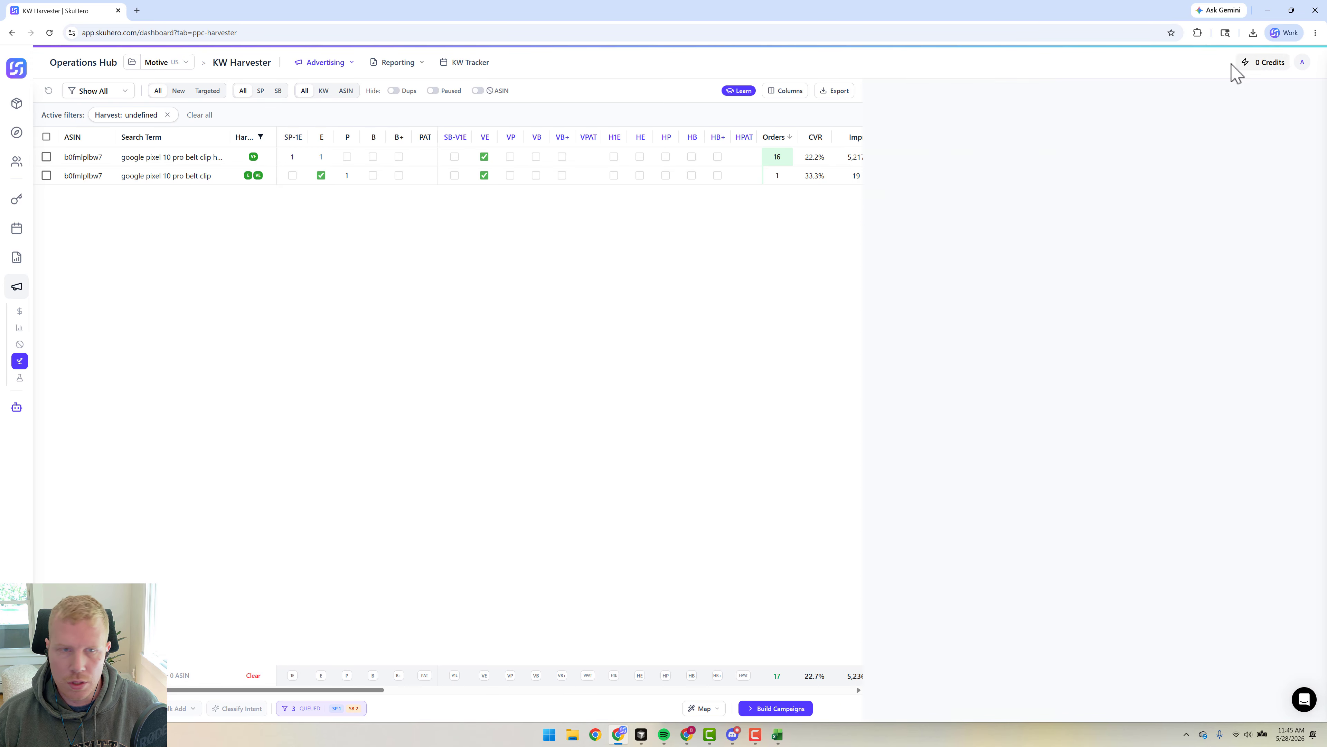
left_click(48, 91)
- Review the saved Harvest Default filter's hide options and order rule without changing them
left_click(94, 90)
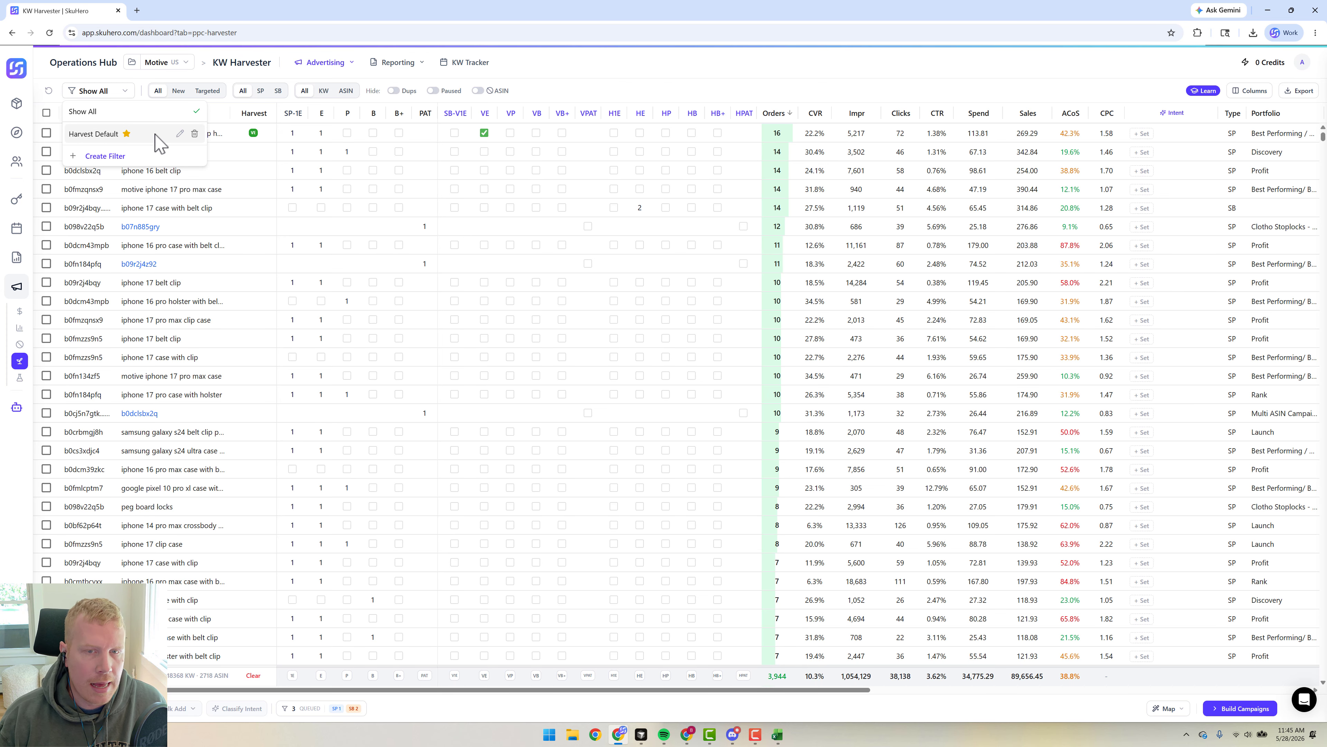
left_click(180, 134)
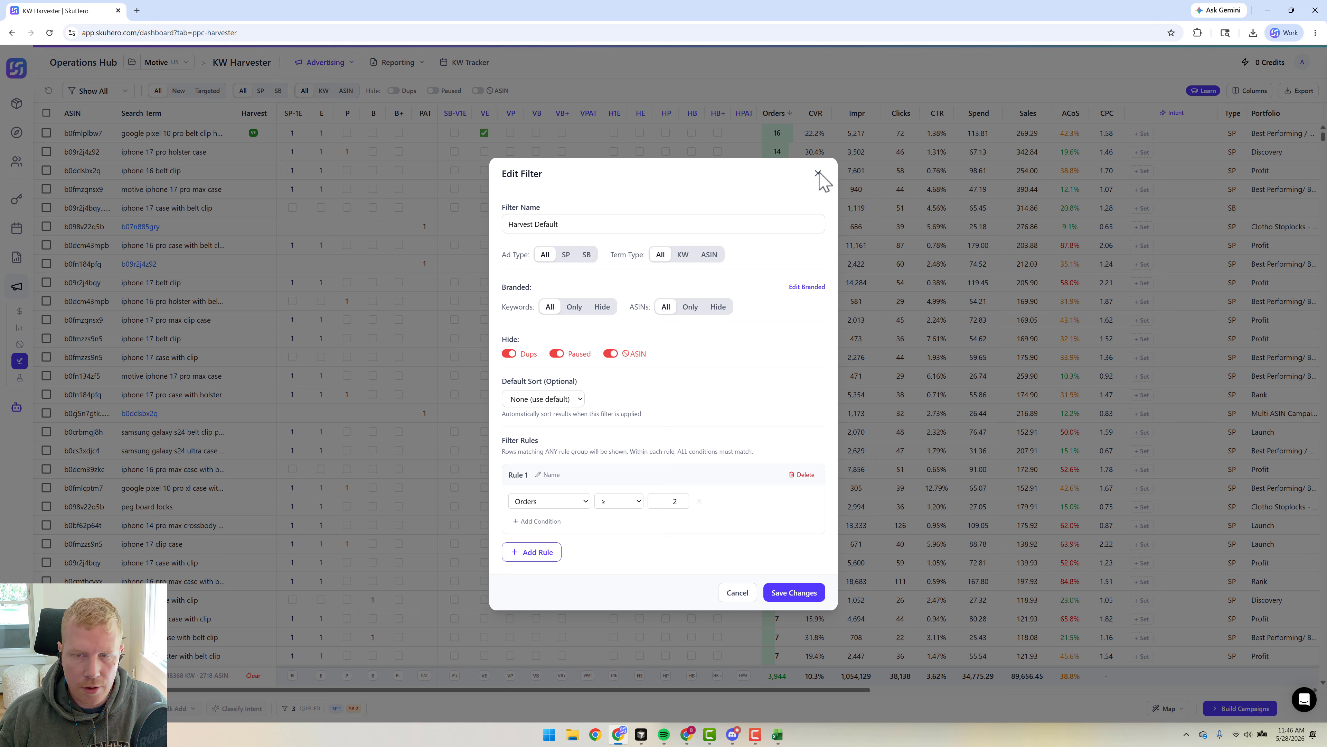
left_click(594, 151)
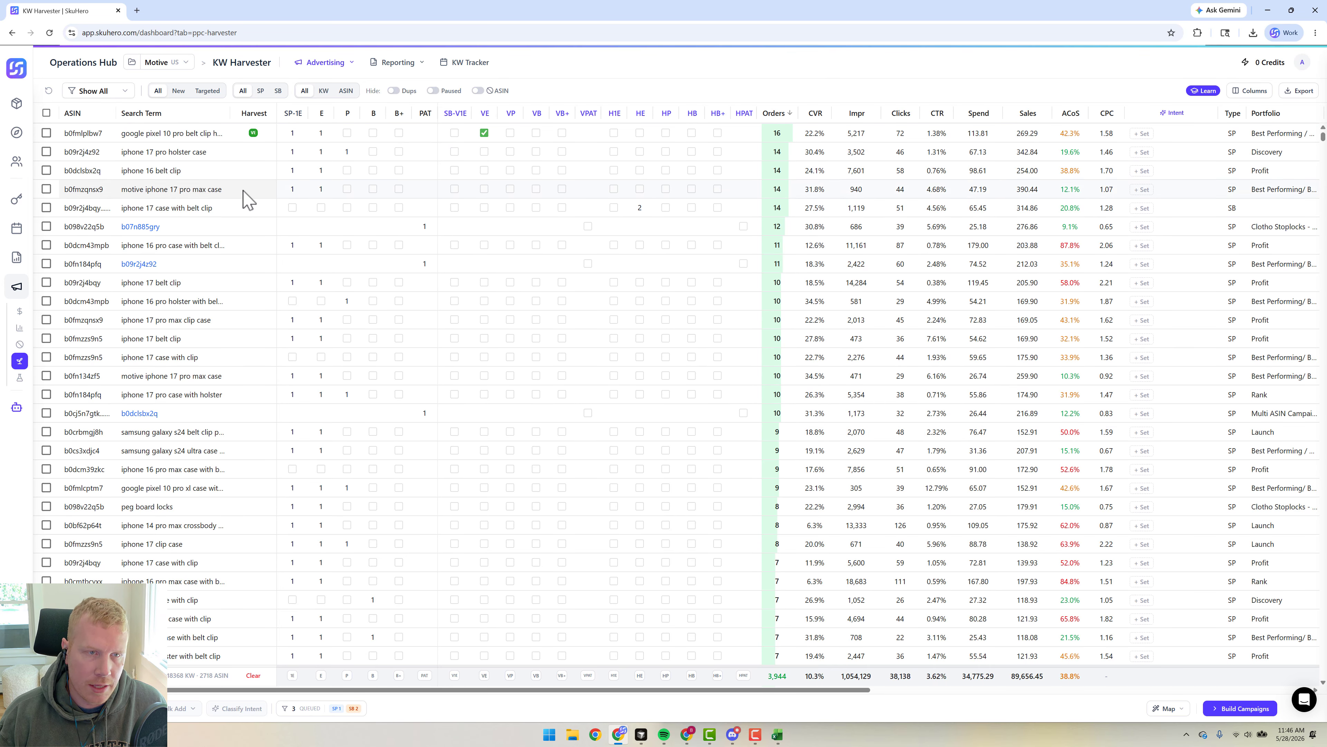
- Clear the queued harvest selections, apply the saved Harvest Default filter and check its Orders range
left_click(102, 91)
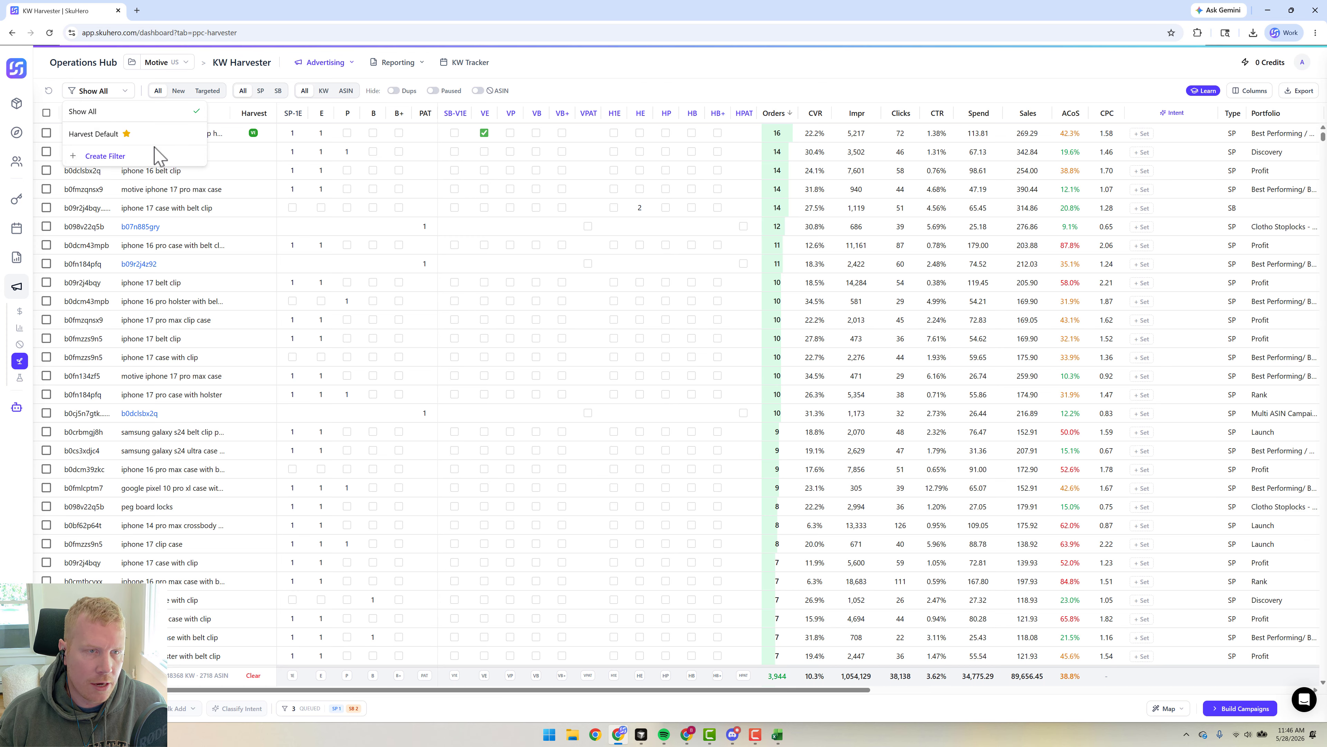
left_click(253, 675)
left_click(100, 91)
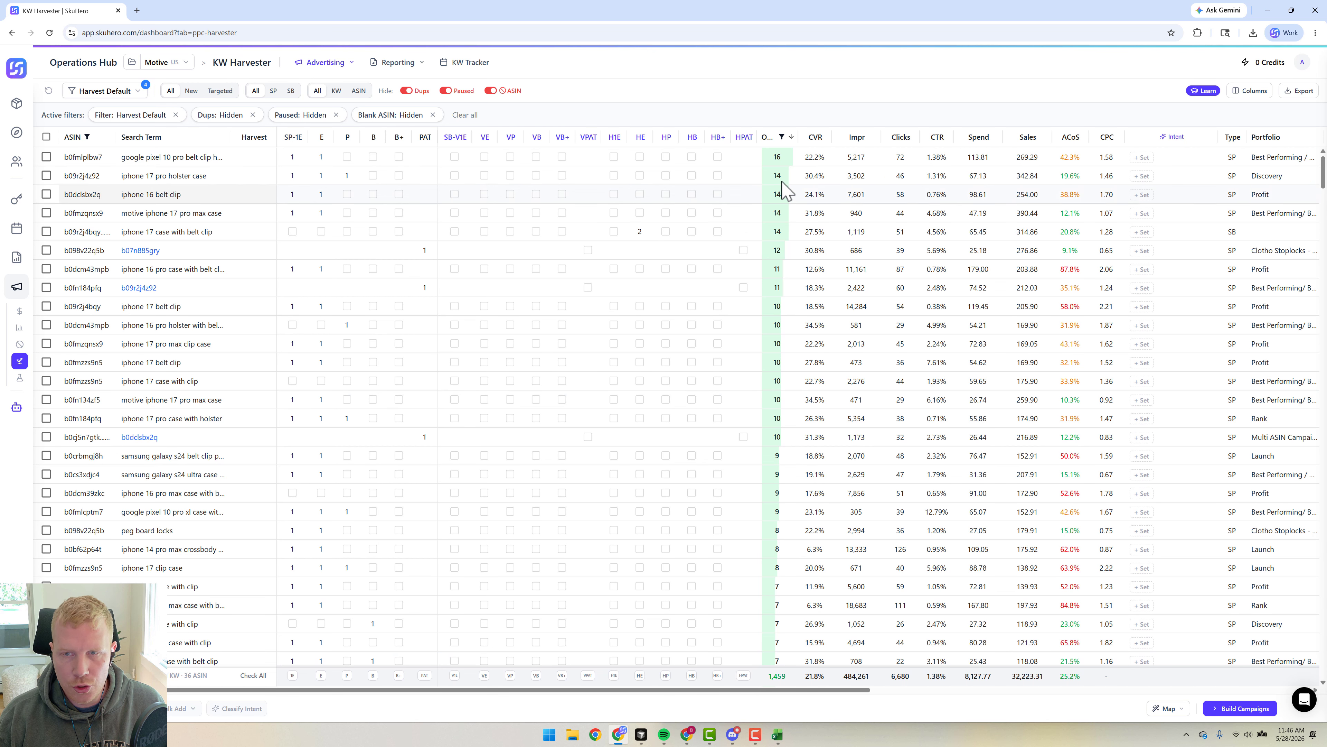
left_click(787, 137)
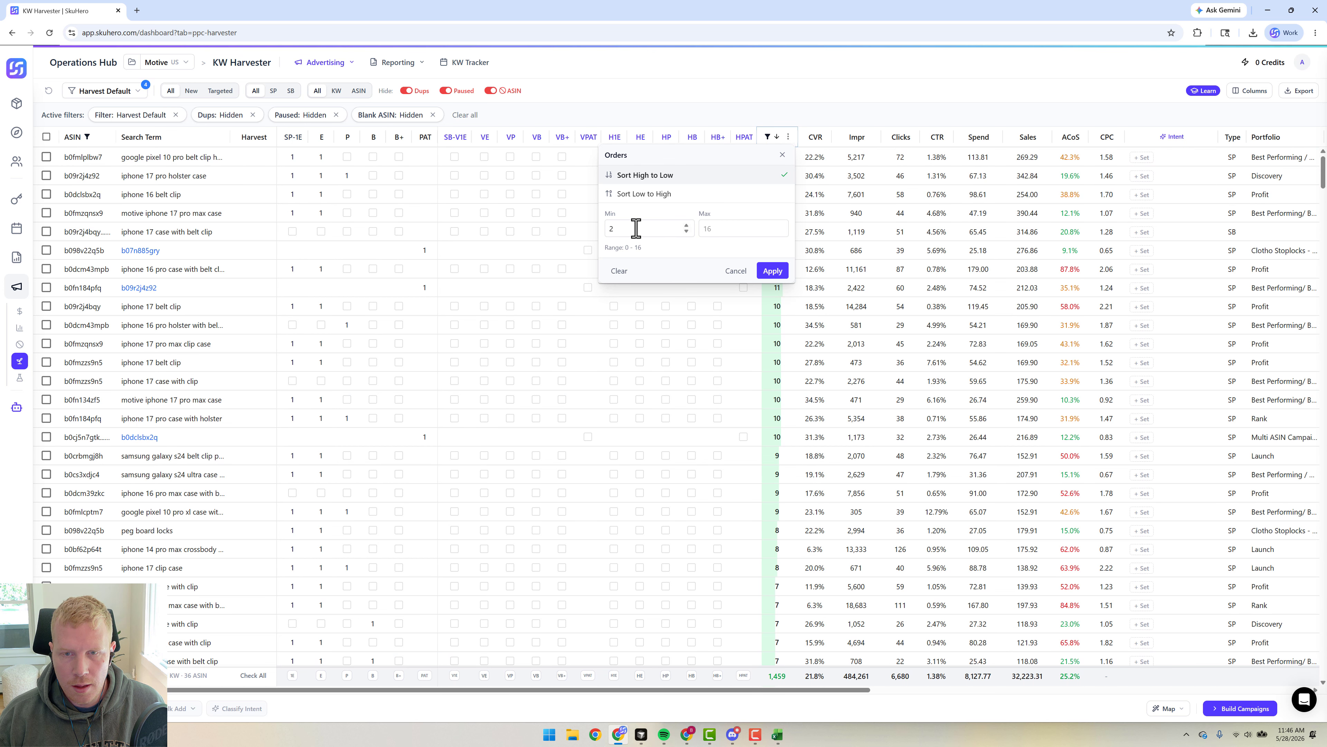
left_click(804, 107)
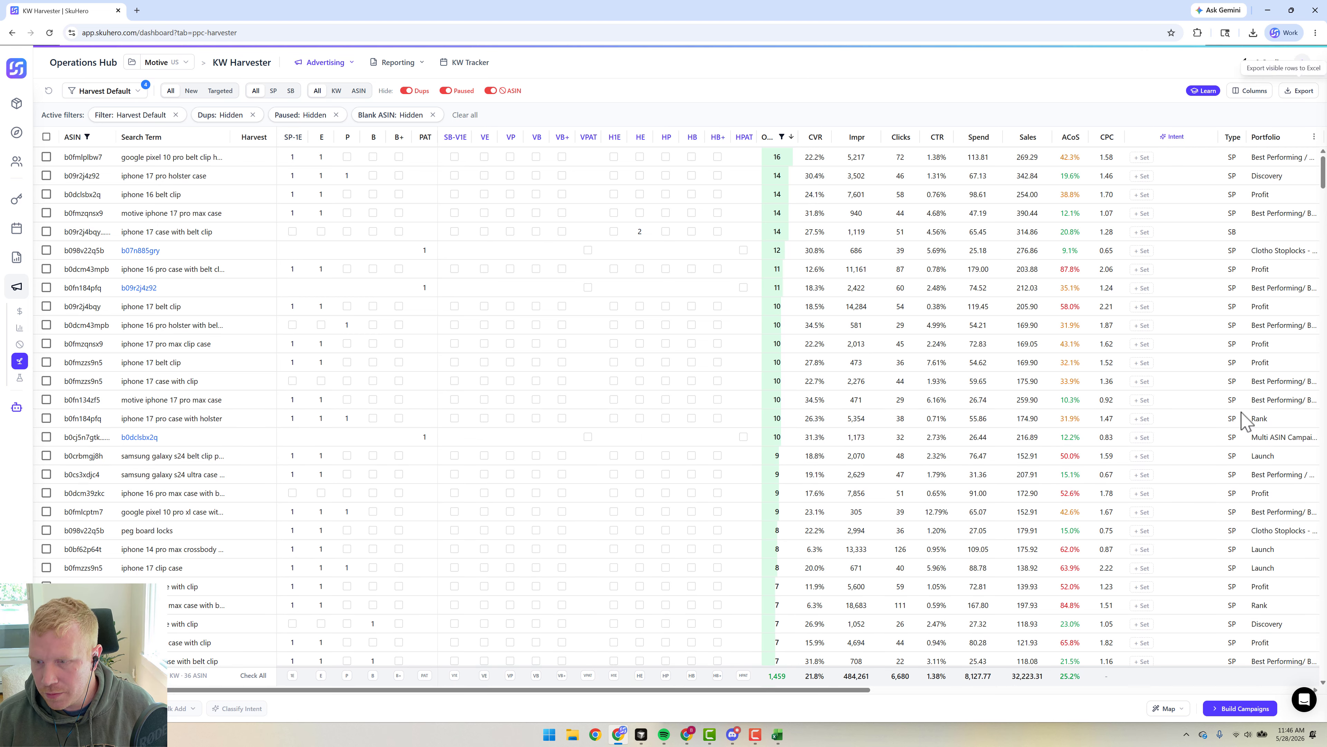
- Reopen Build Campaigns and show the saved harvest mappings with their pending keywords
left_click(1241, 709)
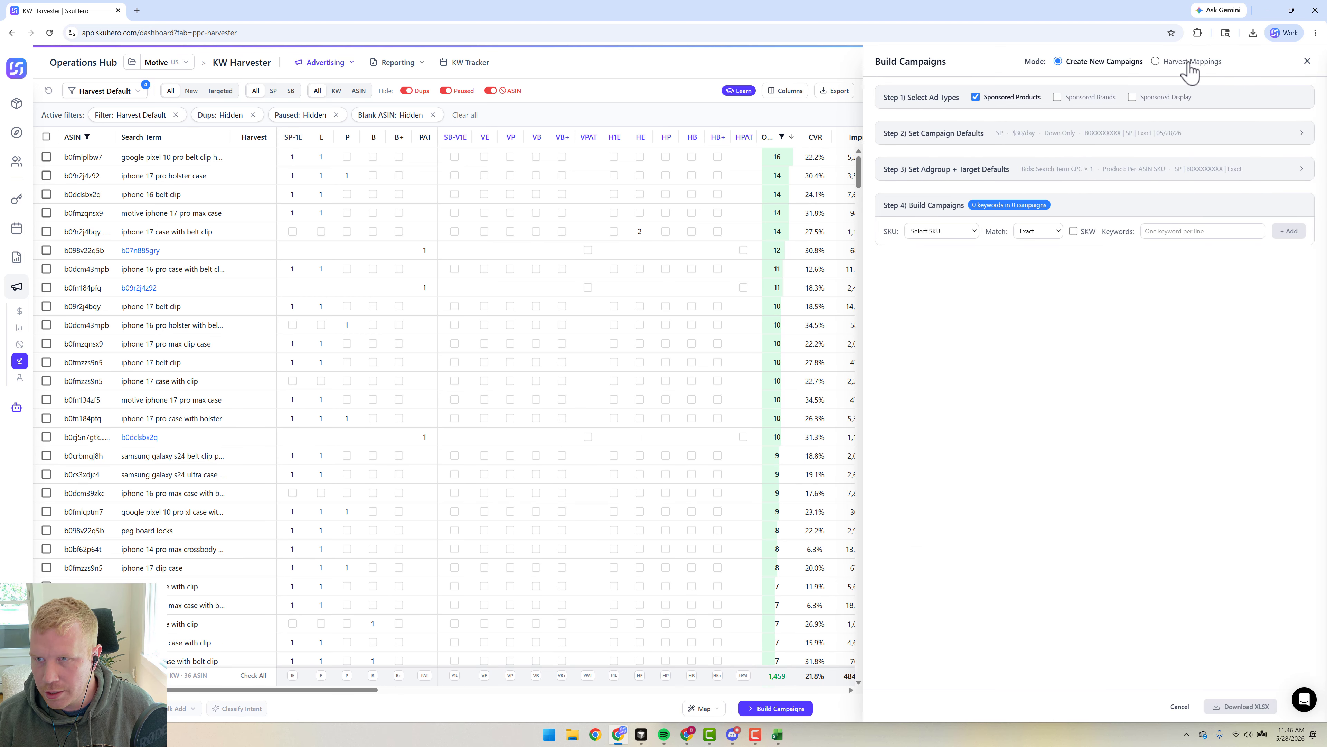
left_click(1183, 67)
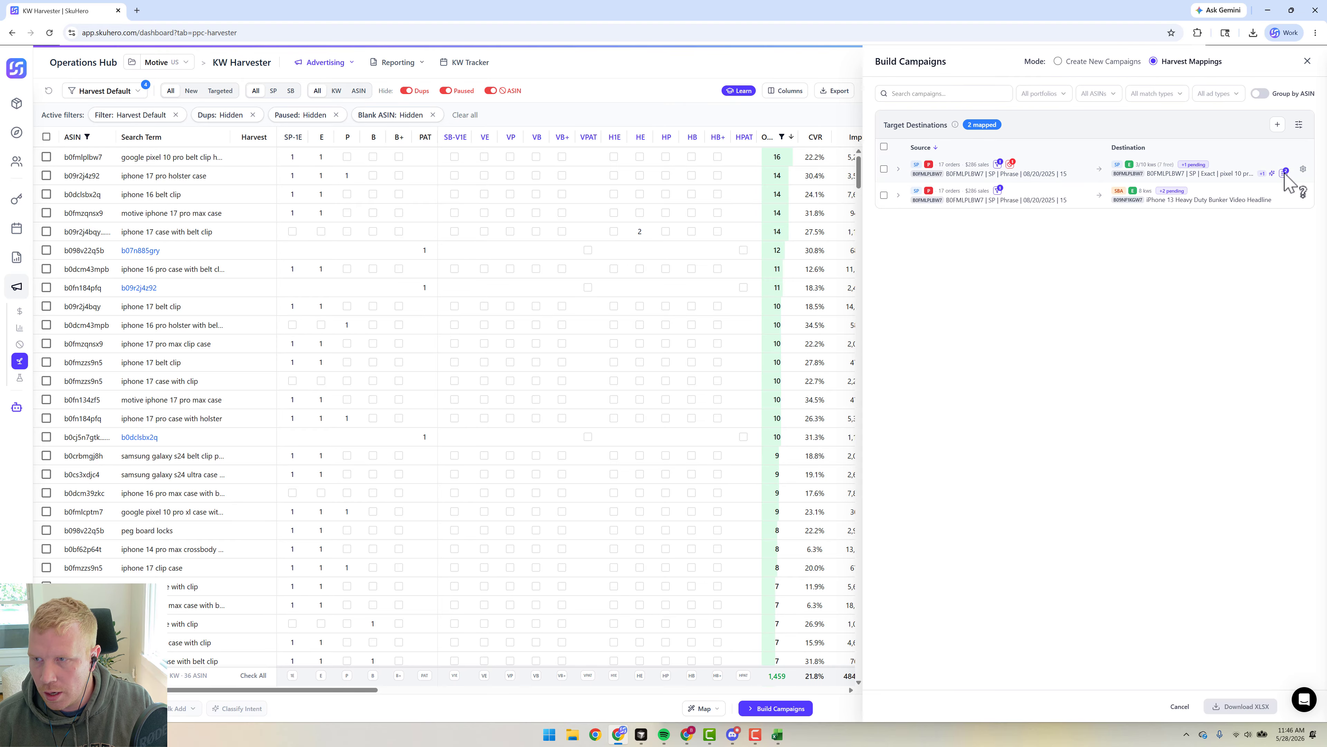
- Delete the Orders rule from the source keyword filter of the SP-to-SP harvest mapping and save the mapping
left_click(1303, 170)
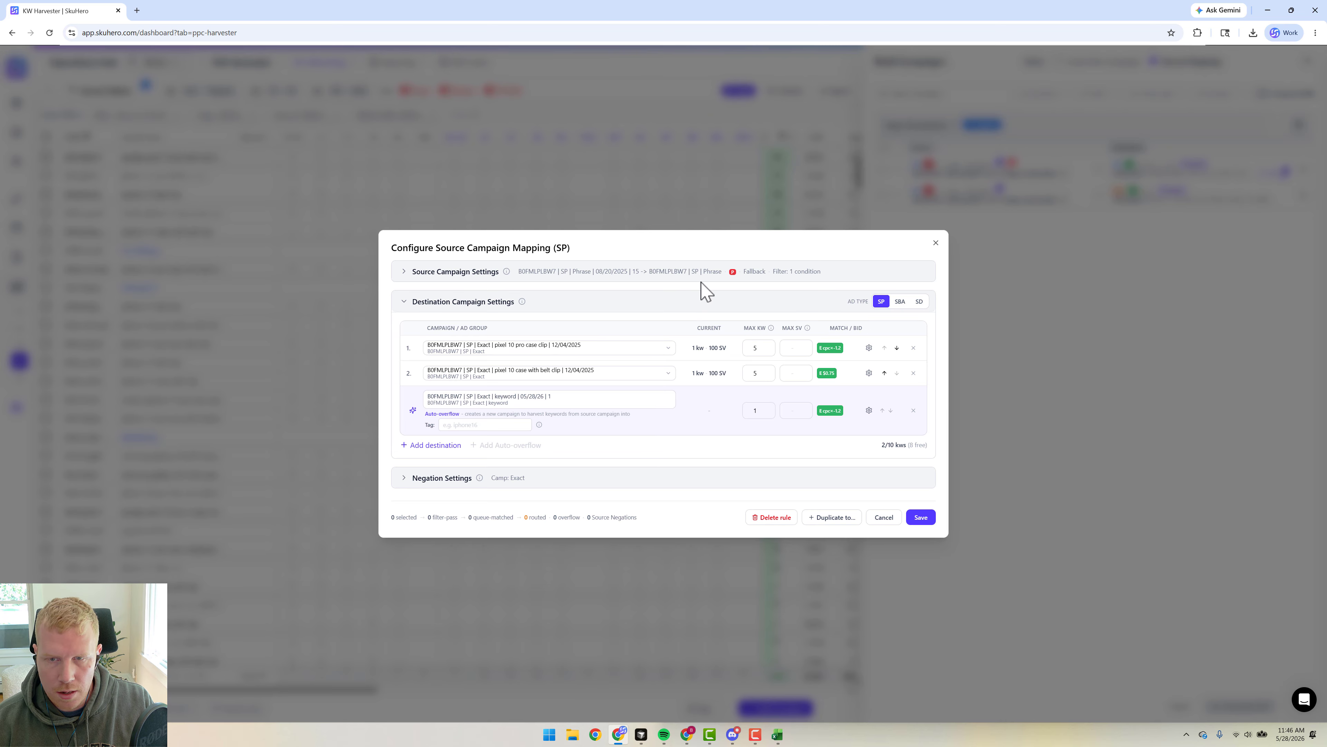
left_click(682, 273)
left_click(626, 379)
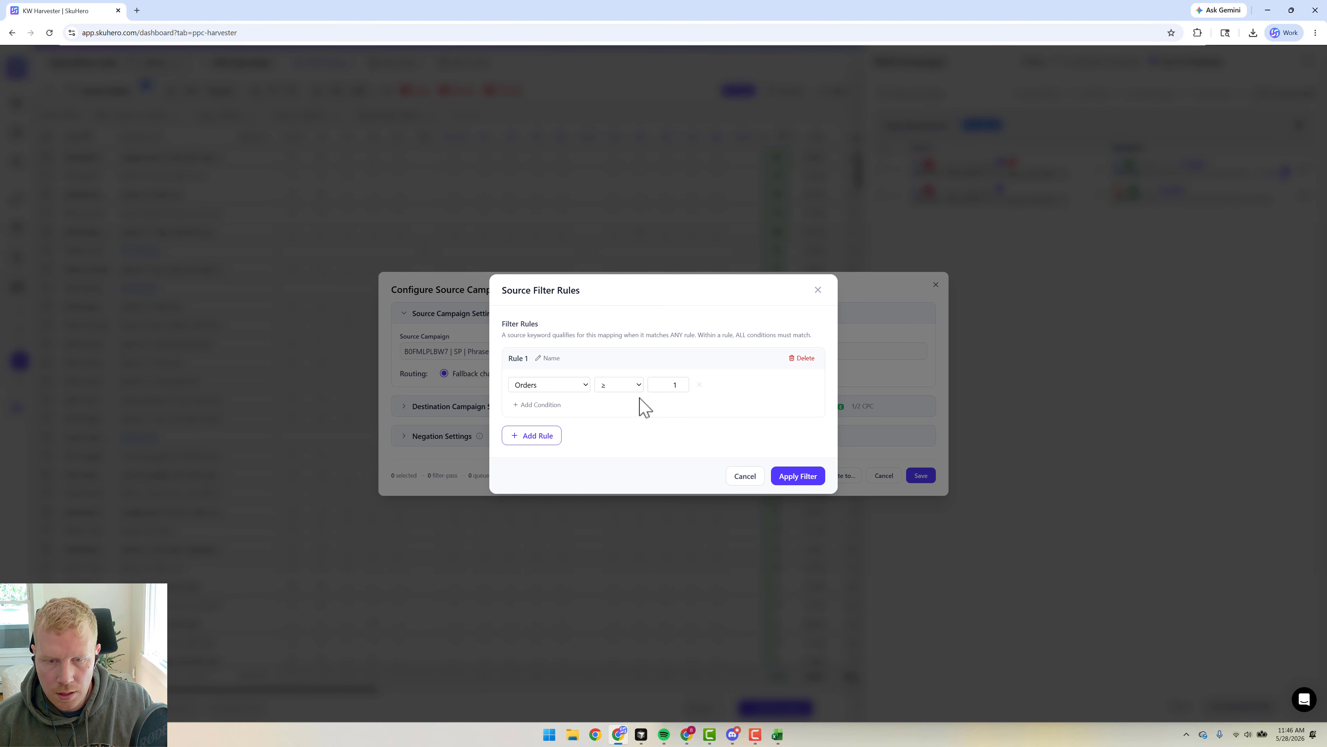
left_click(803, 358)
left_click(796, 469)
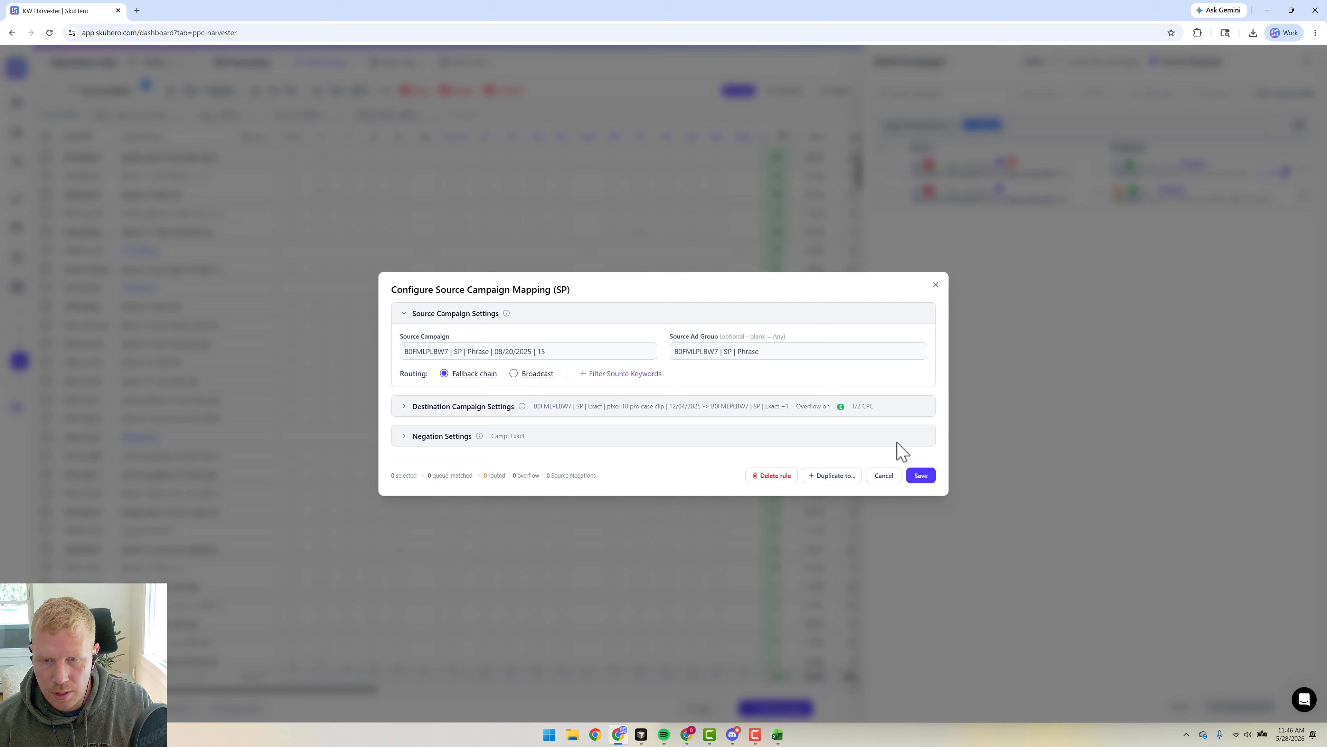
left_click(920, 475)
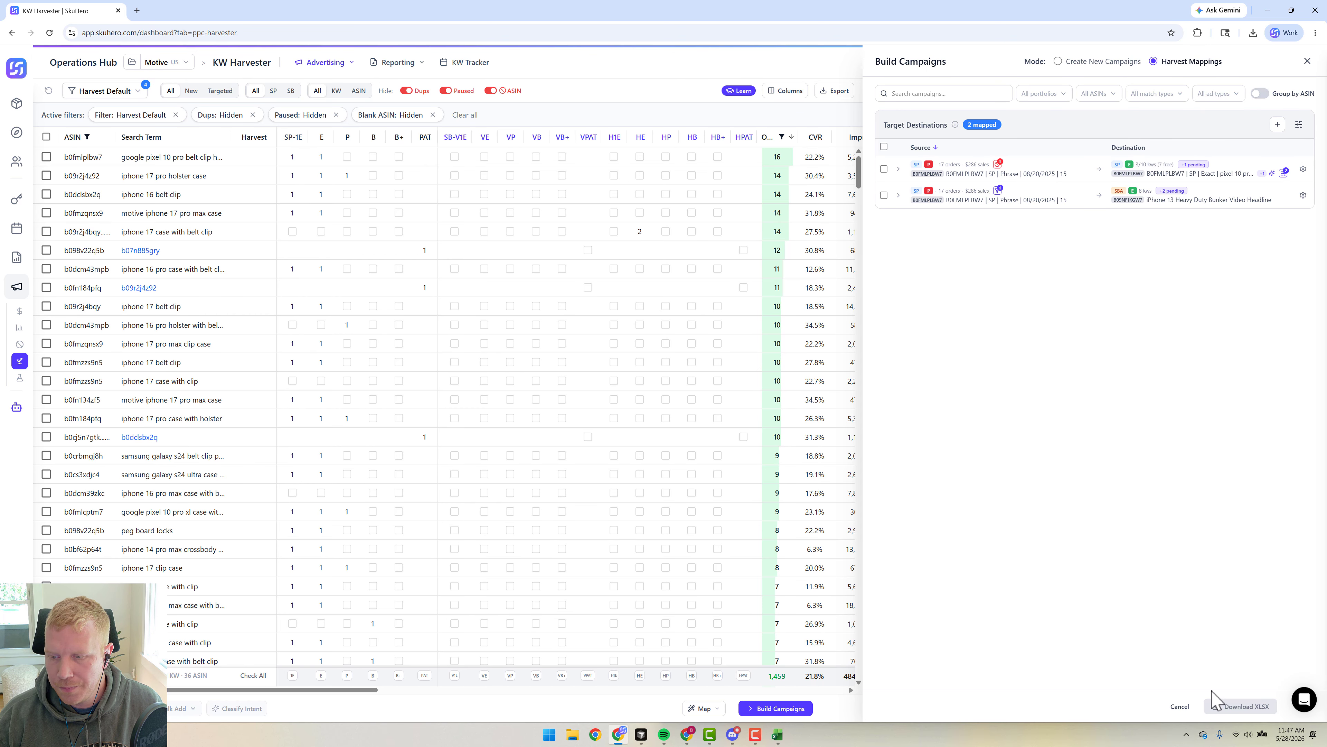
- Leave Build Campaigns and auto-fill the search term table's harvest selections from the saved mappings
left_click(1179, 707)
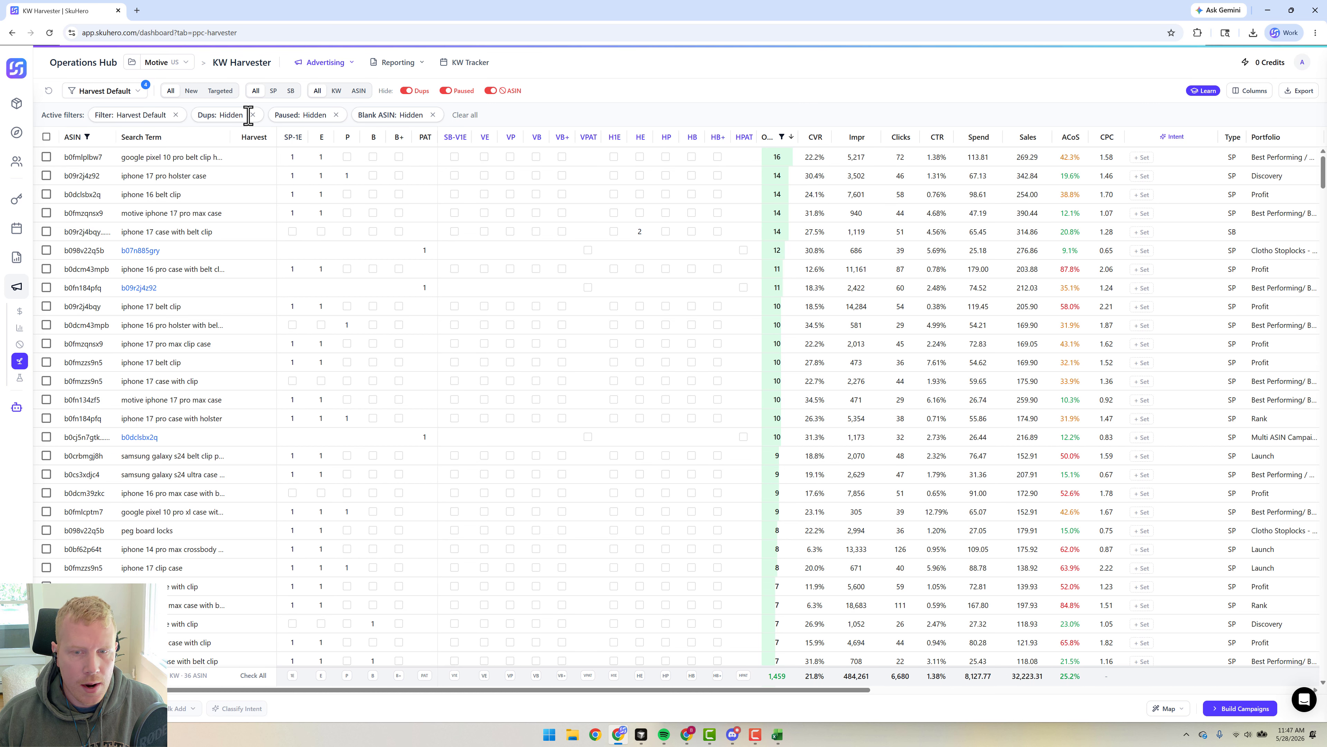
left_click(1171, 709)
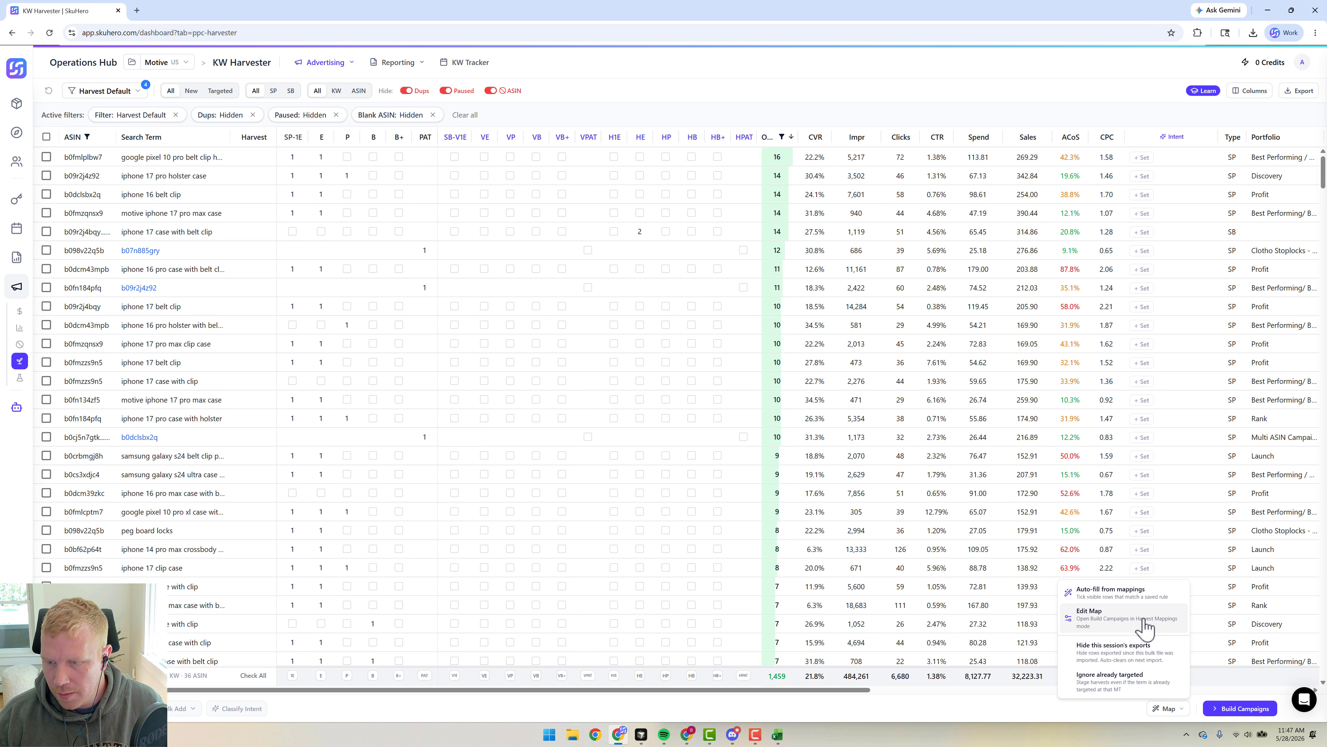
left_click(1115, 594)
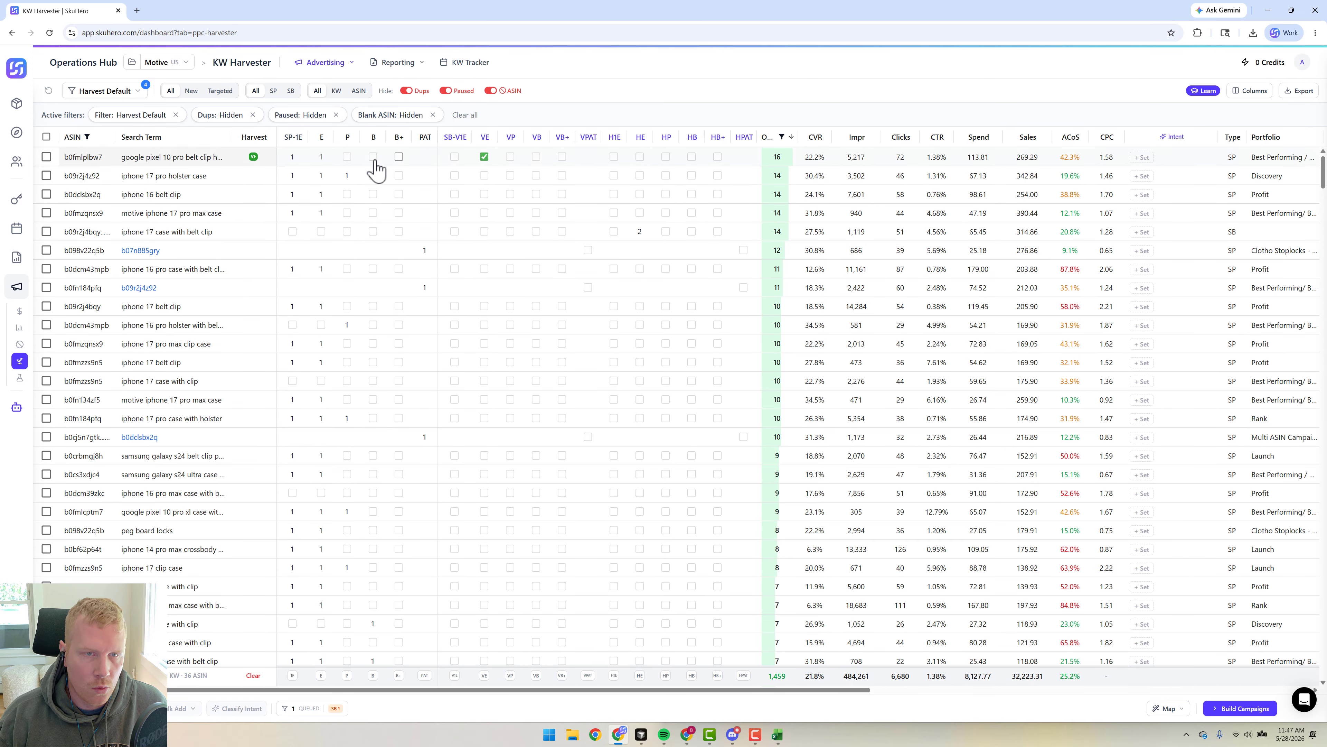
- Check the order rule in the saved Harvest Default filter's settings, leaving the filter as it is
left_click(120, 94)
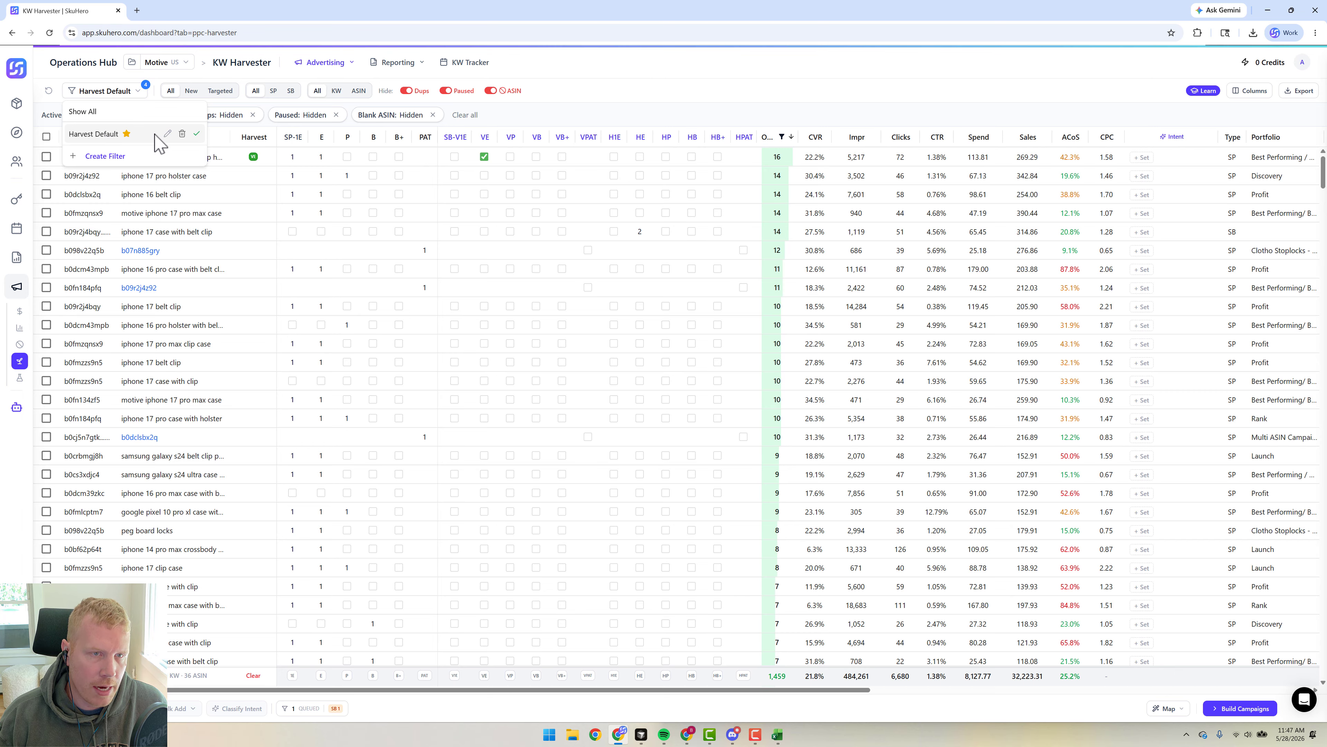
left_click(167, 133)
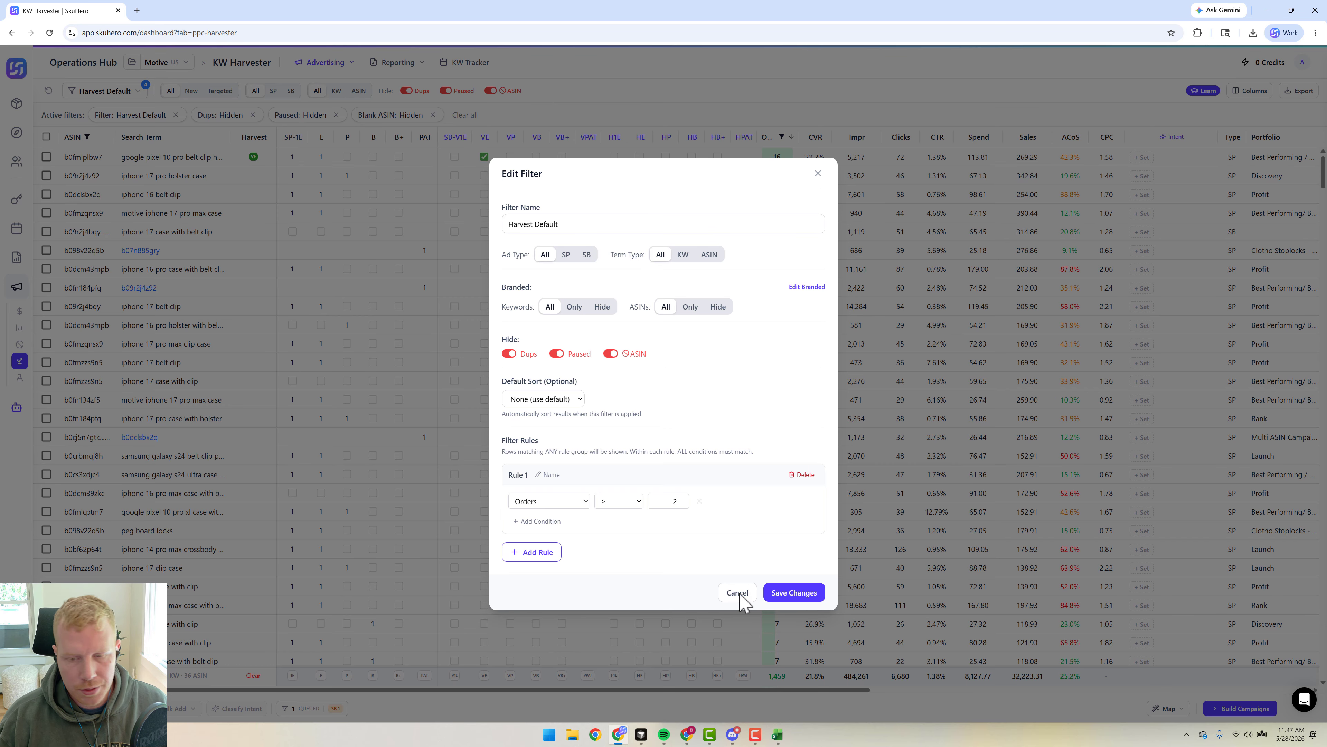
left_click(817, 174)
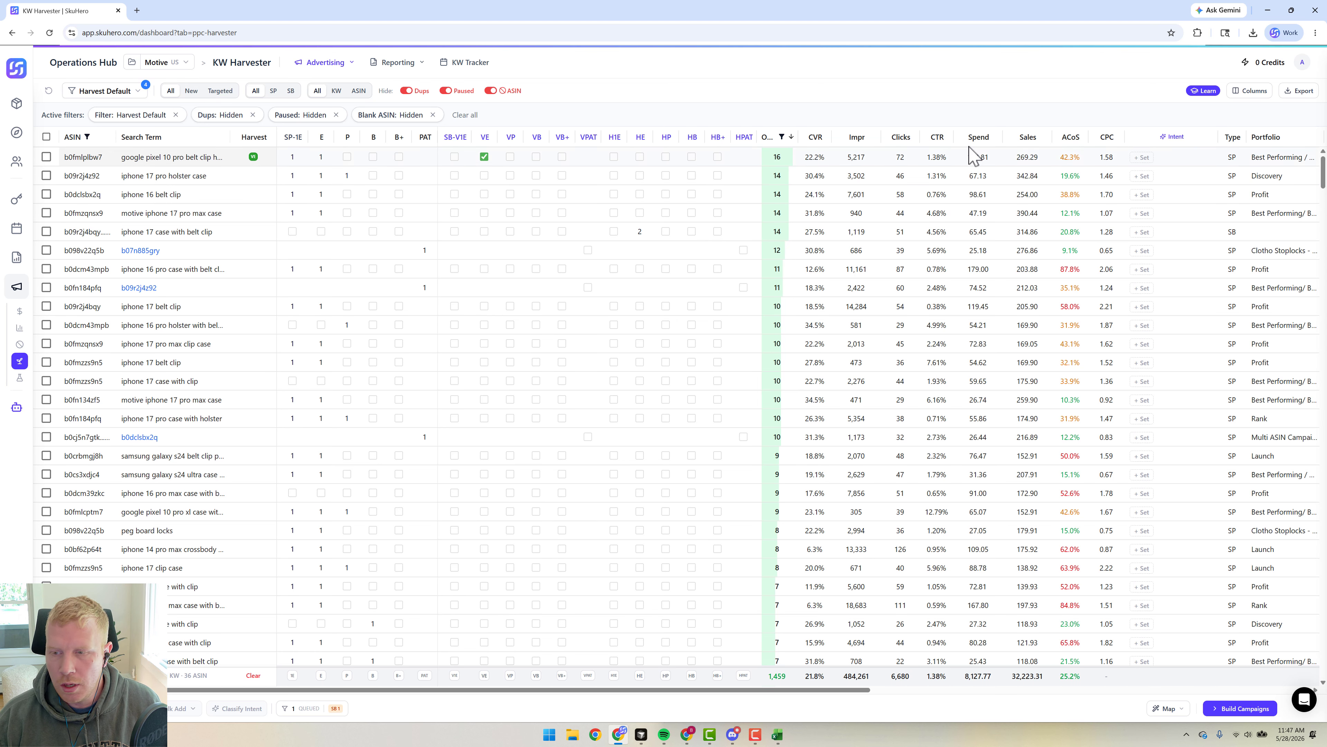